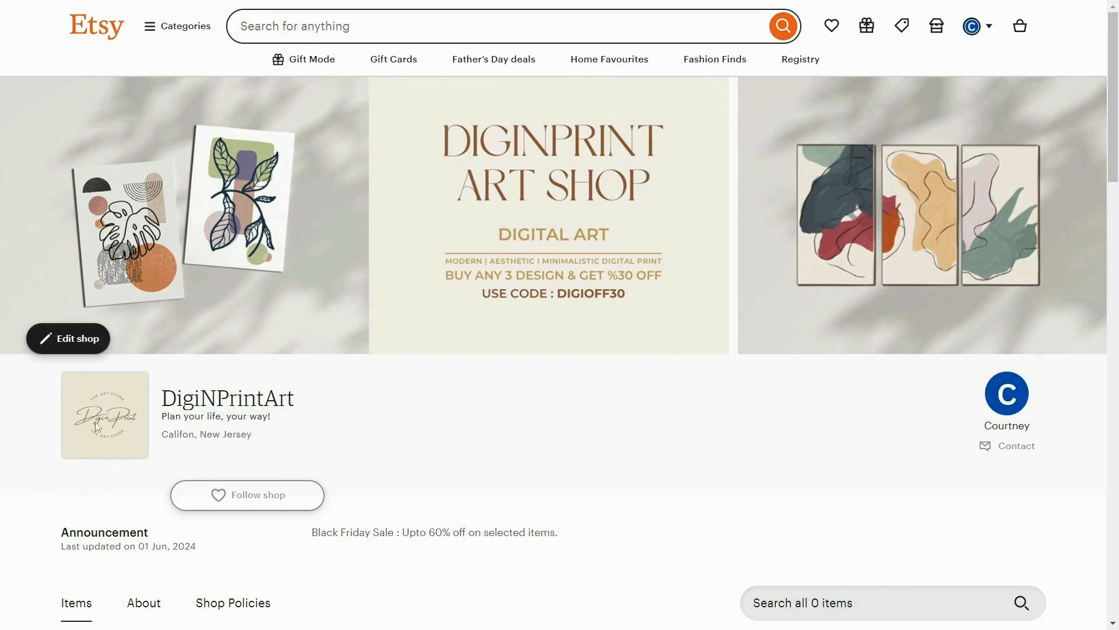
{"action": "scroll", "coordinate": [348, 433], "scroll_direction": "down", "scroll_amount": 9}
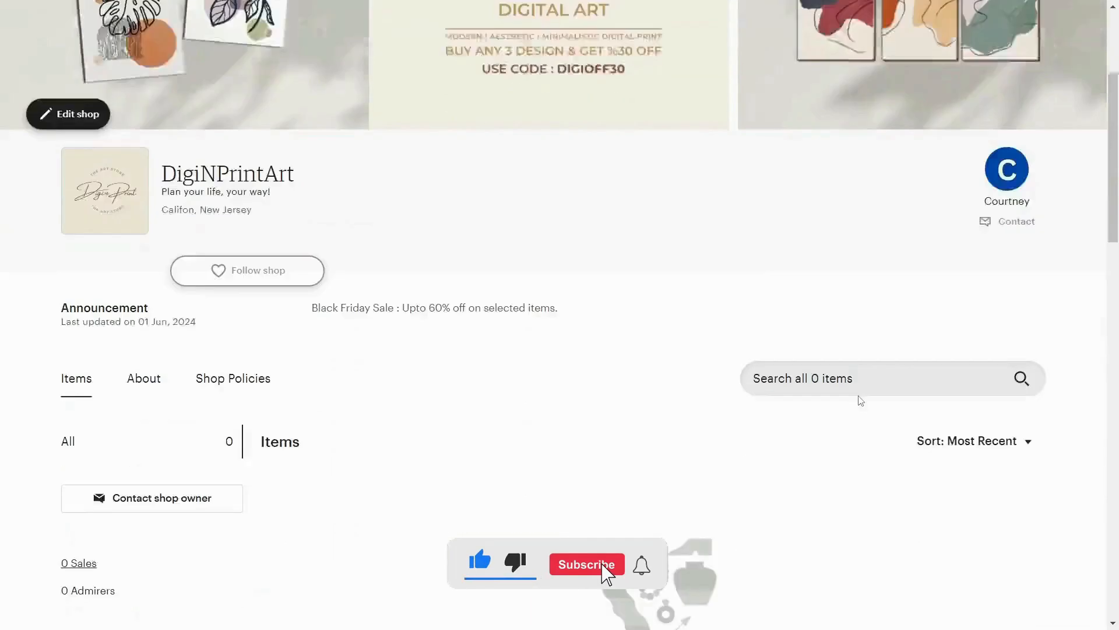
{"action": "scroll", "coordinate": [349, 433], "scroll_direction": "down", "scroll_amount": 10}
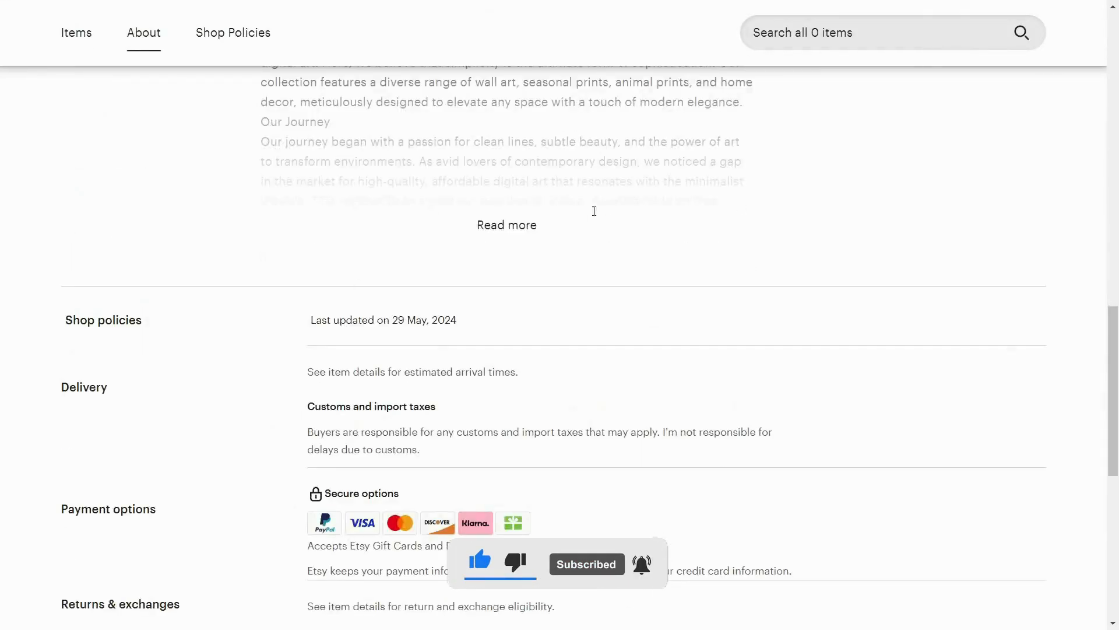
{"action": "scroll", "coordinate": [801, 379], "scroll_direction": "up", "scroll_amount": 20}
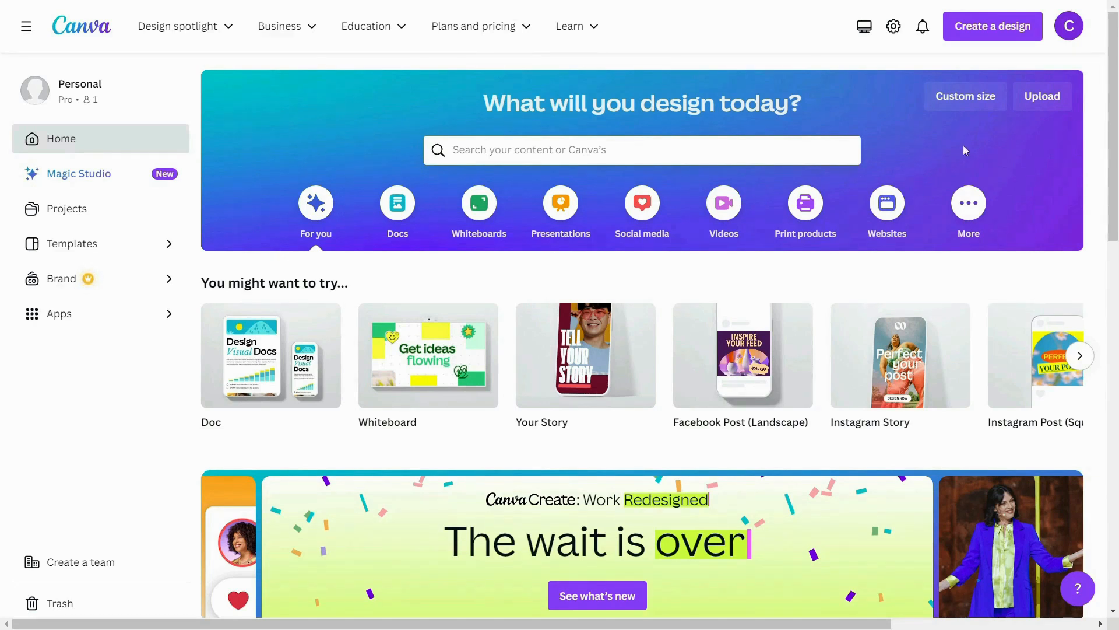
Step: In Canva, create a blank Logo design and title it "lOGO DESIGN"
{"action": "left_click", "coordinate": [991, 32]}
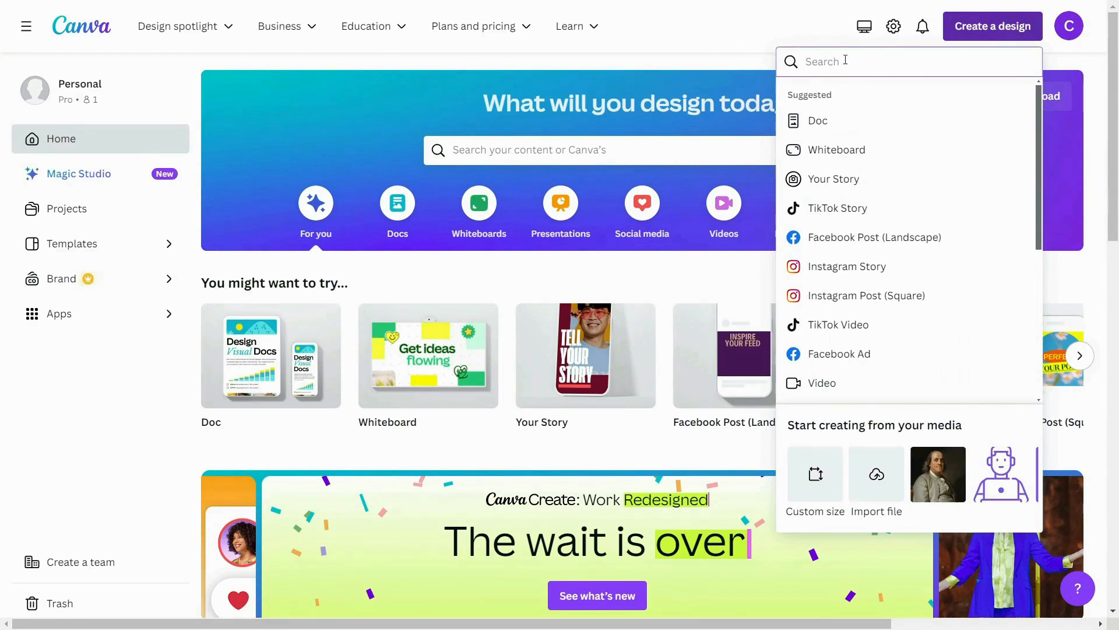
{"action": "type", "text": "LOGO"}
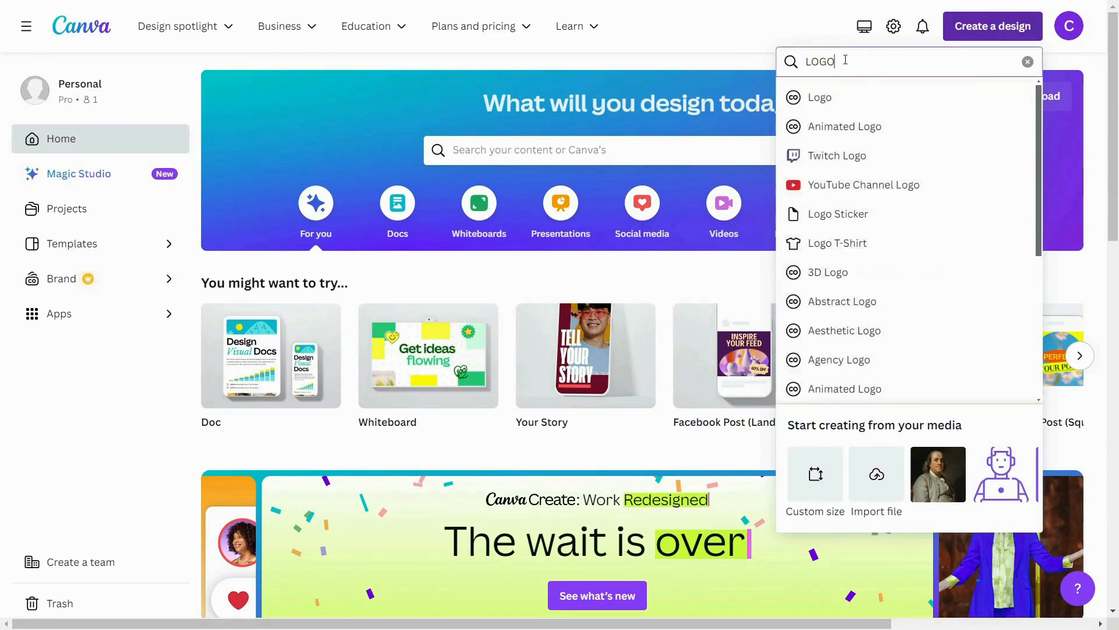
{"action": "left_click", "coordinate": [886, 99]}
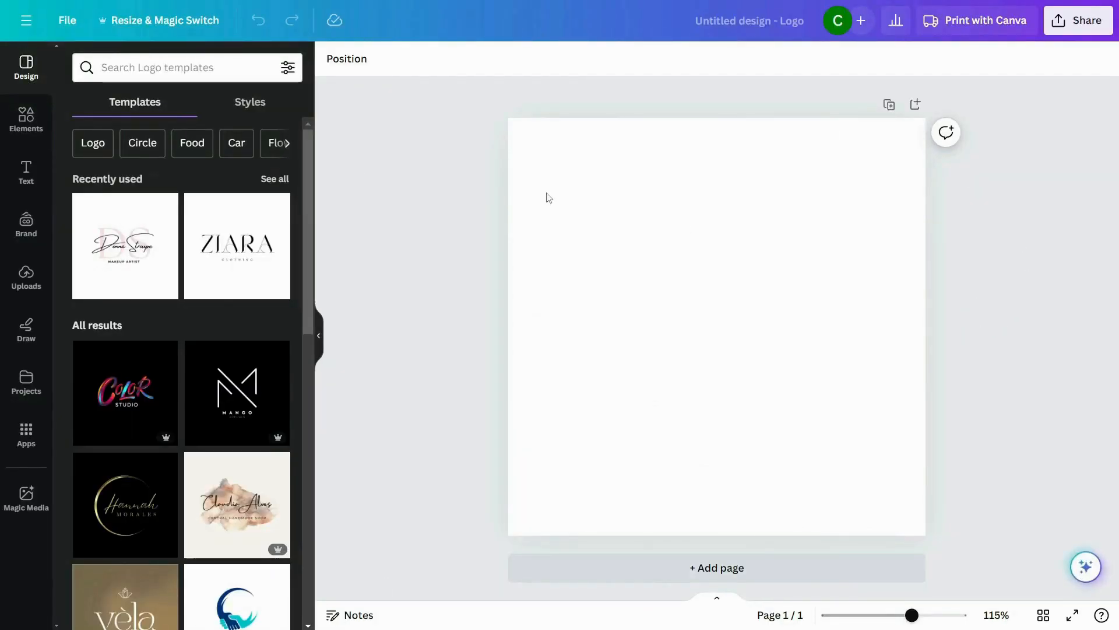
{"action": "left_click", "coordinate": [759, 23]}
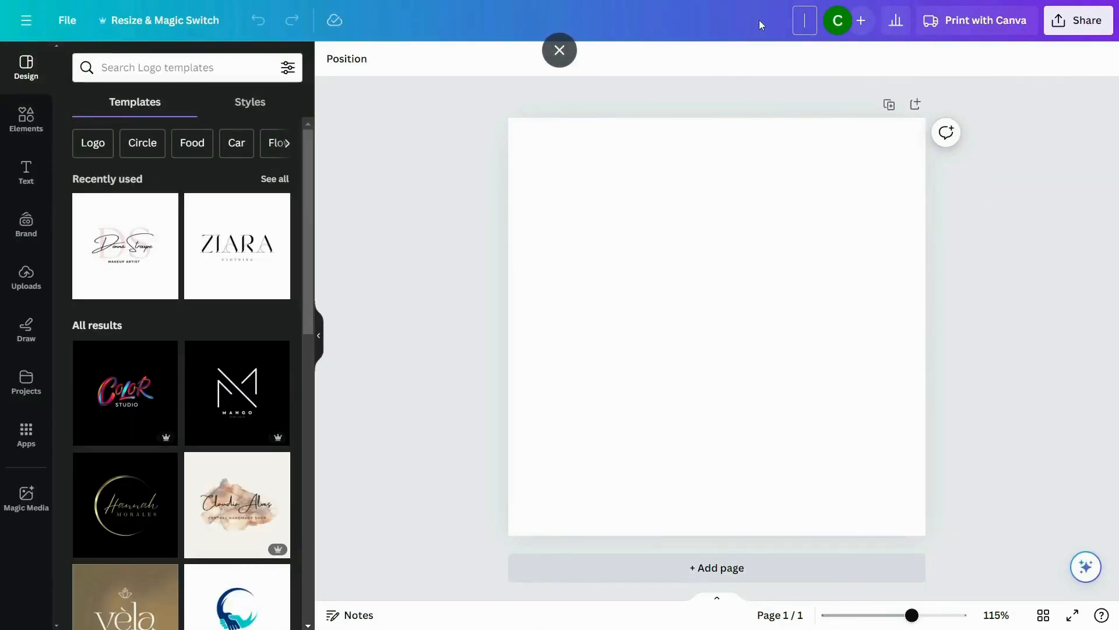
{"action": "type", "text": "lOGO DESIGN"}
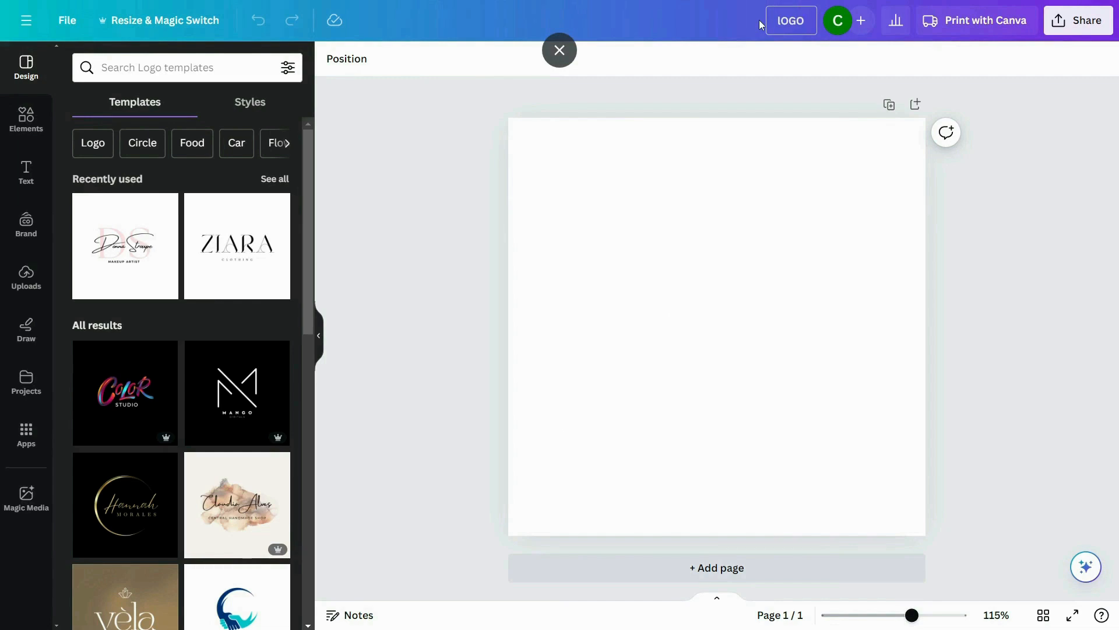
{"action": "left_click", "coordinate": [732, 179]}
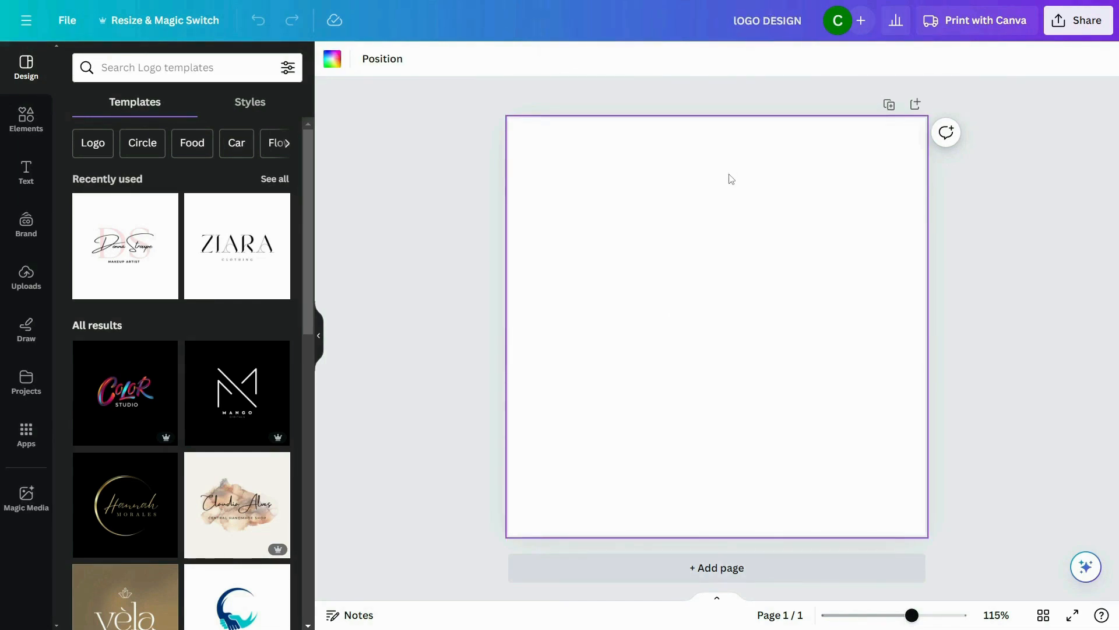
Step: Find the Pink and White Minimalist Initial Makeup Artist Logo template and apply its version with the pink circle to the page
{"action": "scroll", "coordinate": [239, 359], "scroll_direction": "down", "scroll_amount": 4}
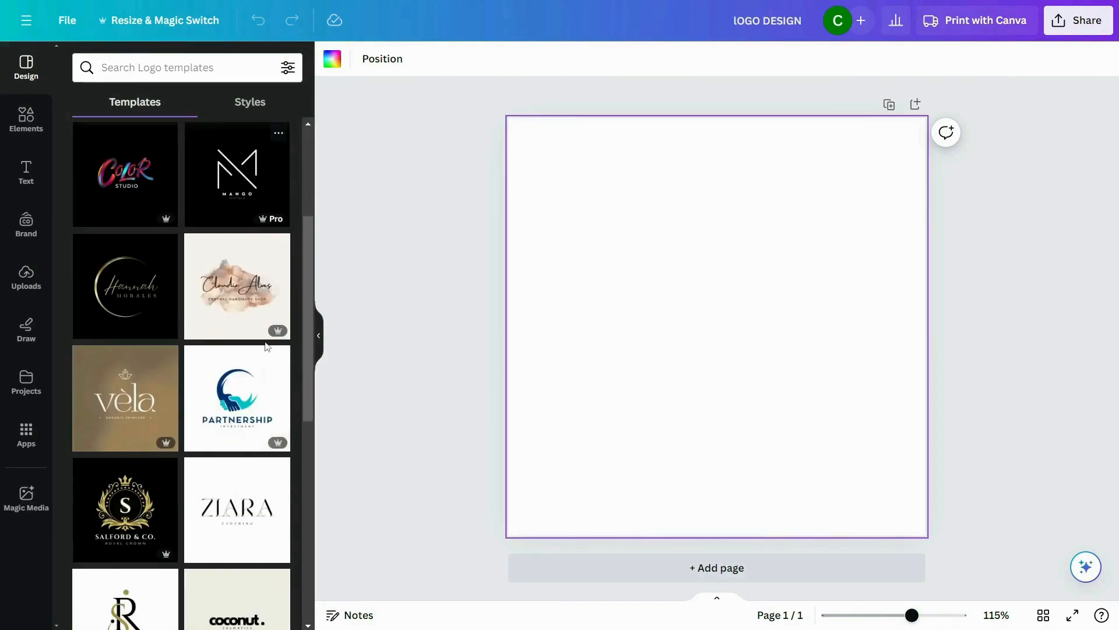
{"action": "scroll", "coordinate": [239, 358], "scroll_direction": "down", "scroll_amount": 9}
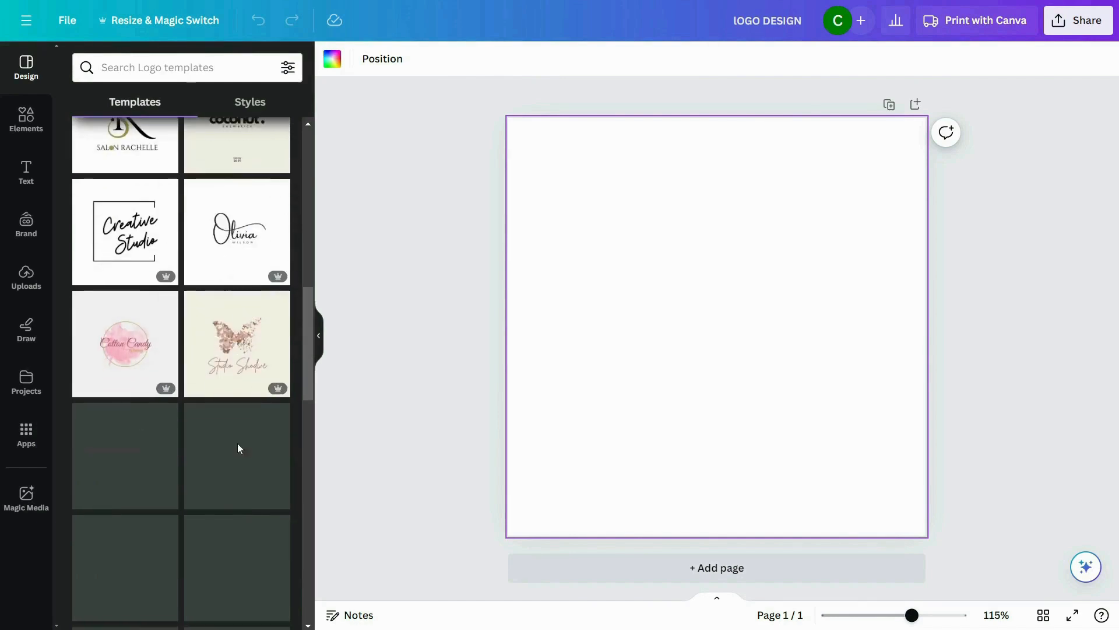
{"action": "scroll", "coordinate": [205, 400], "scroll_direction": "down", "scroll_amount": 4}
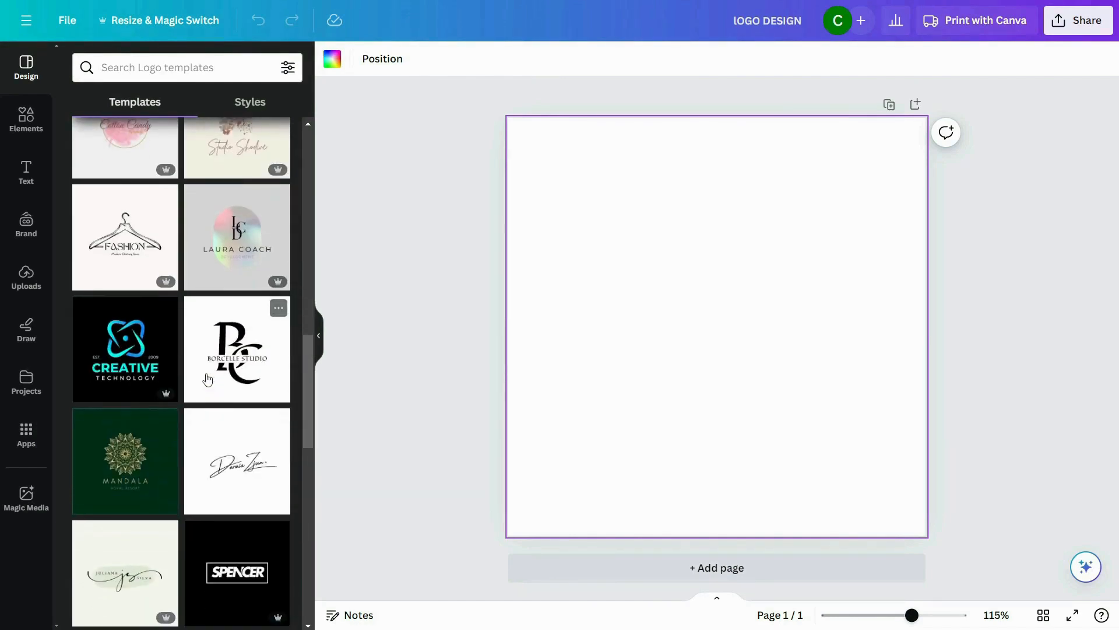
{"action": "scroll", "coordinate": [207, 380], "scroll_direction": "down", "scroll_amount": 12}
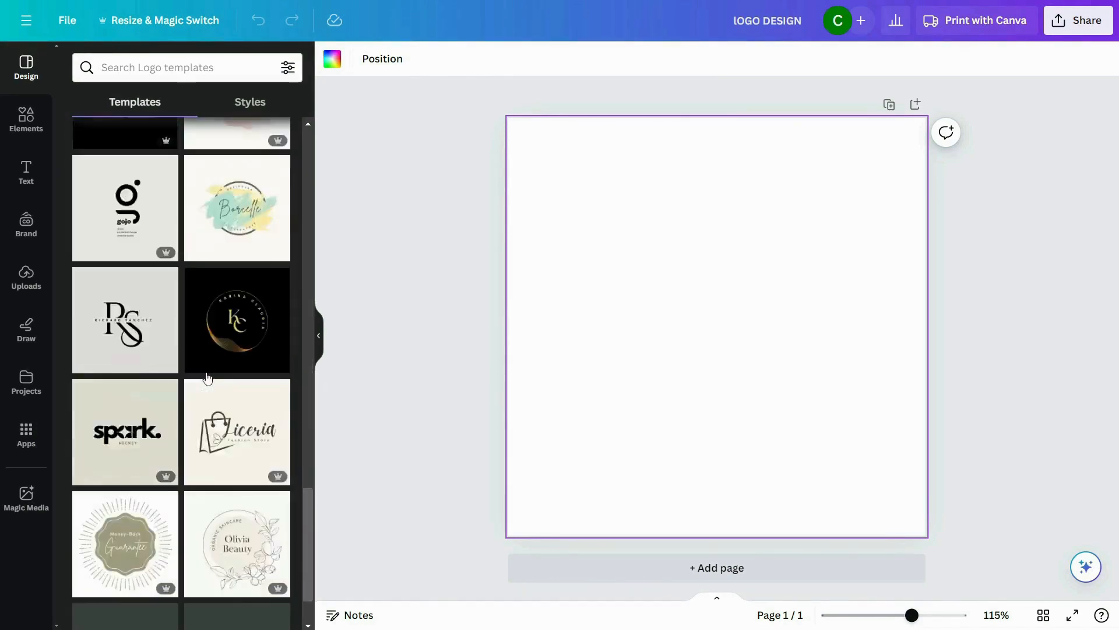
{"action": "scroll", "coordinate": [207, 378], "scroll_direction": "down", "scroll_amount": 15}
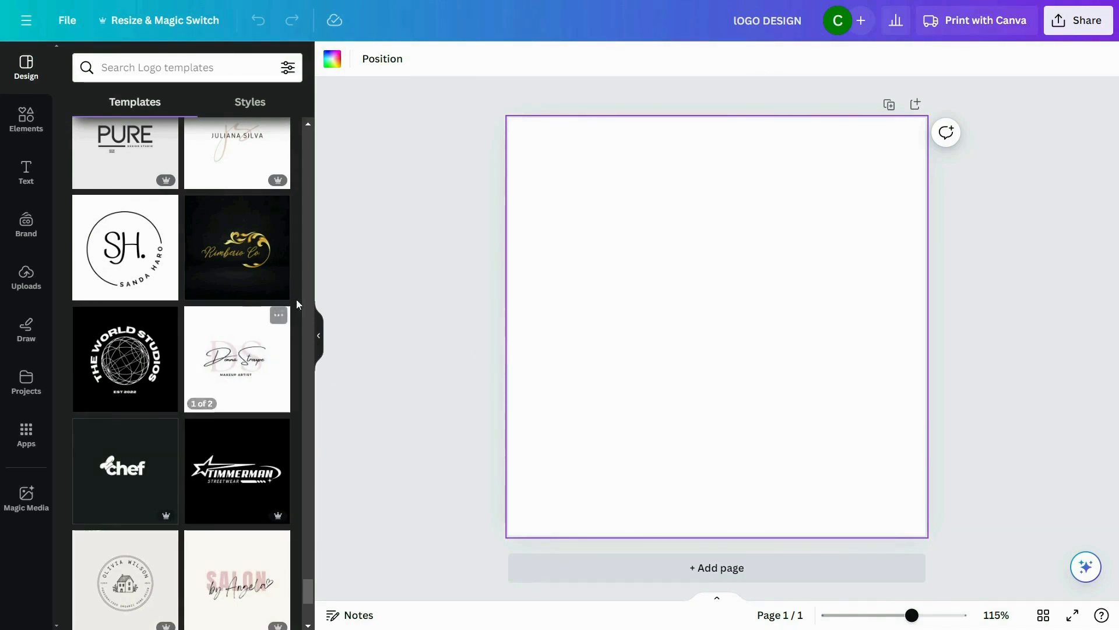
{"action": "left_click", "coordinate": [237, 365]}
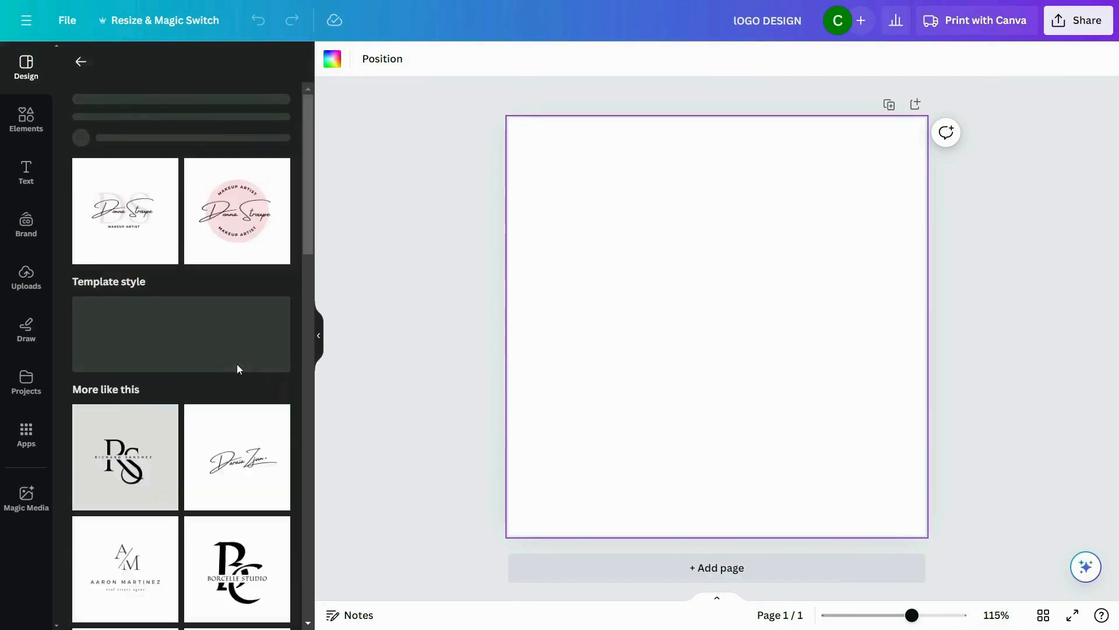
{"action": "left_click", "coordinate": [80, 60]}
{"action": "left_click", "coordinate": [237, 365]}
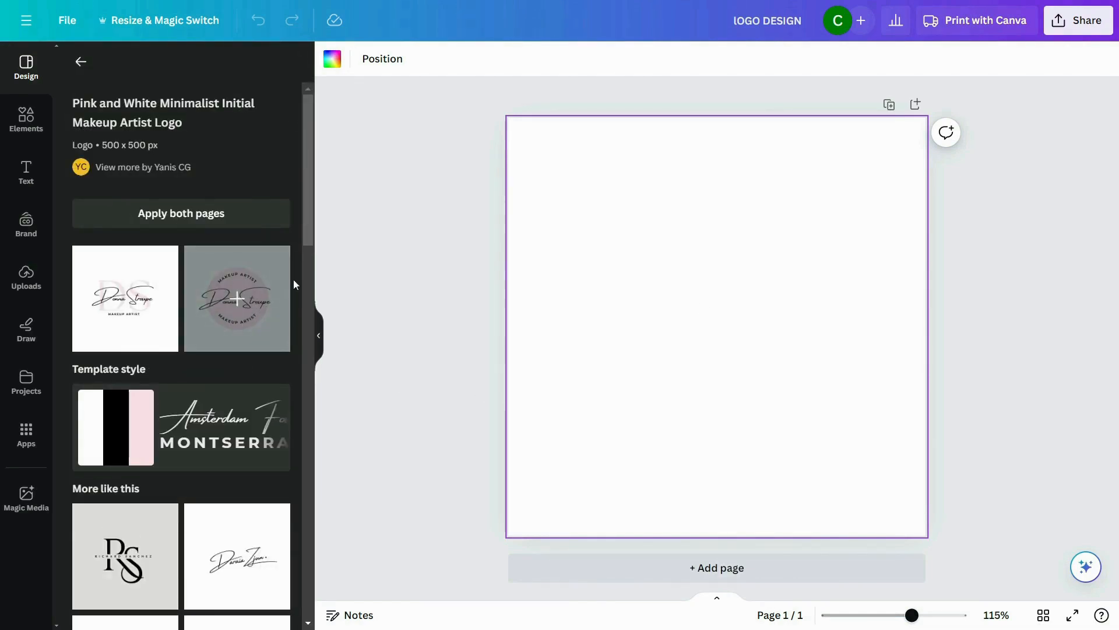
{"action": "left_click", "coordinate": [233, 274]}
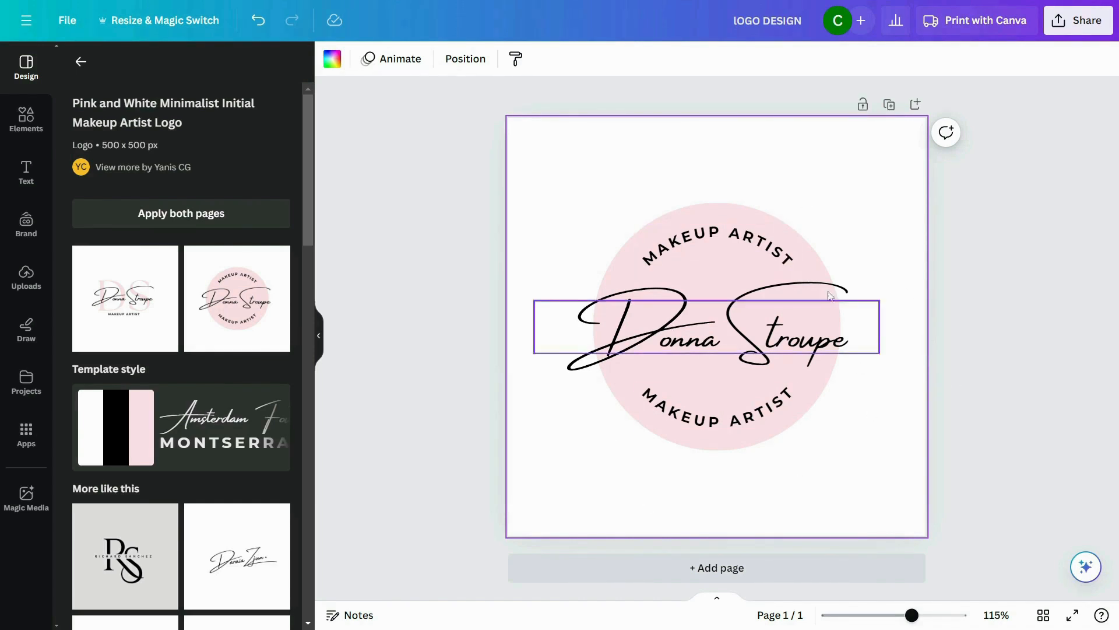
Step: Delete the pink circle and enlarge the three remaining texts together, keeping them centred on the page
{"action": "left_click", "coordinate": [819, 259]}
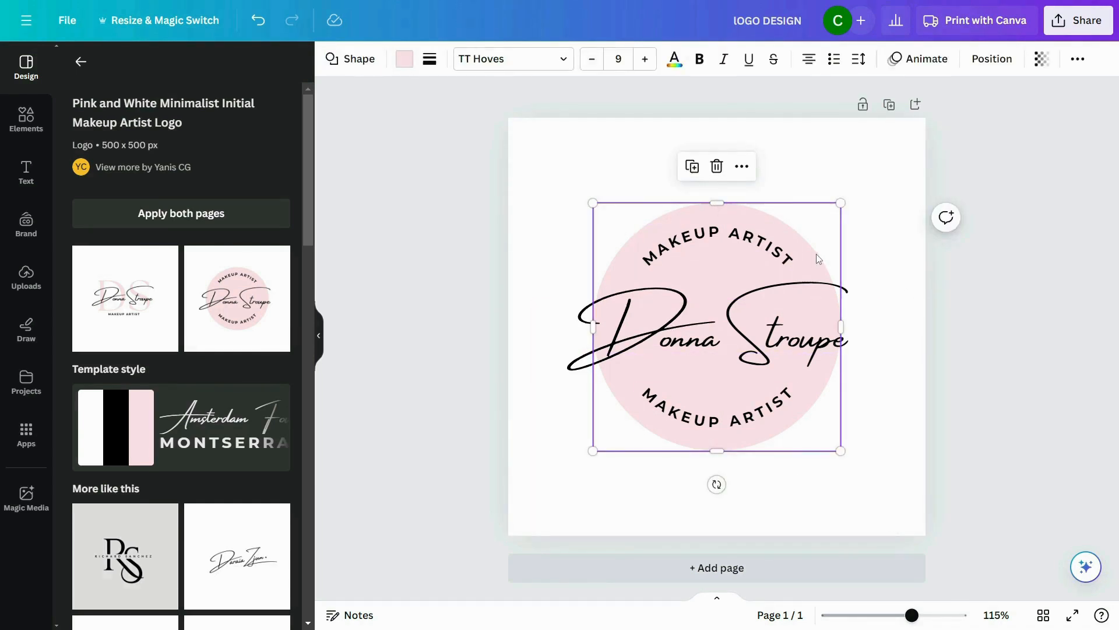
{"action": "key", "text": "Delete"}
{"action": "left_click_drag", "start_coordinate": [560, 217], "coordinate": [900, 555]}
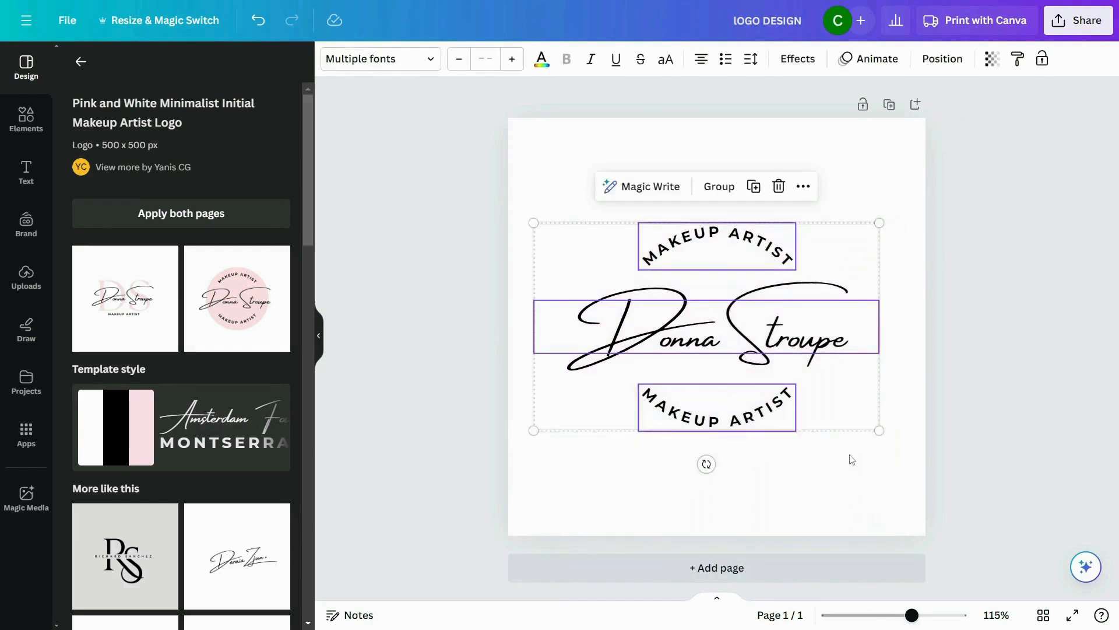
{"action": "left_click_drag", "start_coordinate": [879, 431], "coordinate": [915, 452]}
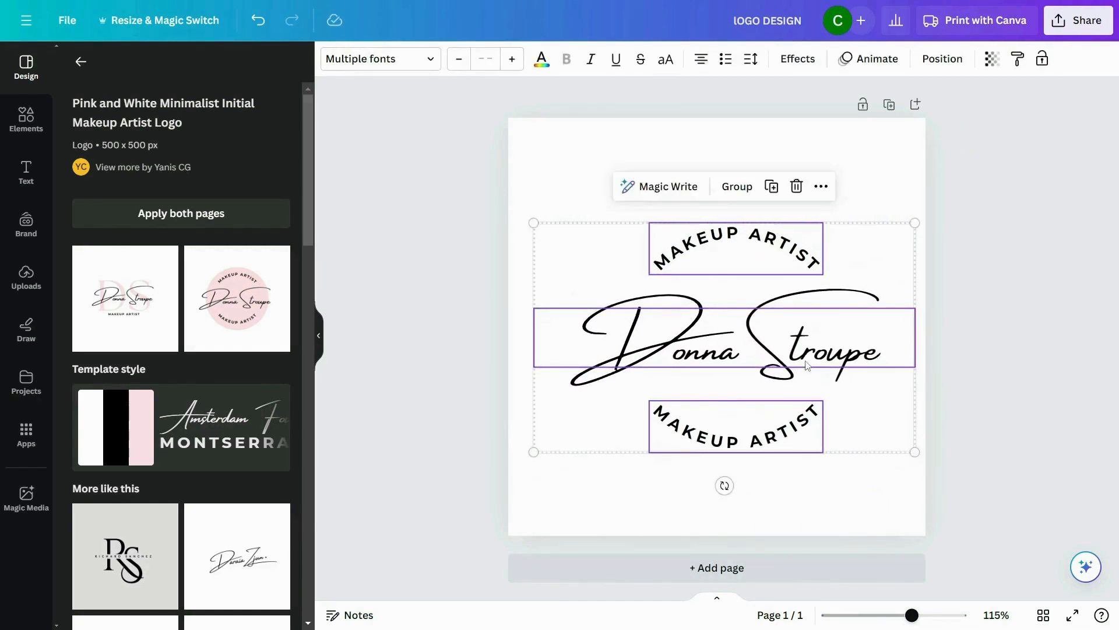
{"action": "mouse_move", "coordinate": [807, 368]}
{"action": "left_mouse_down"}
{"action": "mouse_move", "coordinate": [789, 363]}
{"action": "mouse_move", "coordinate": [800, 357]}
{"action": "left_mouse_up"}
{"action": "left_click", "coordinate": [968, 448]}
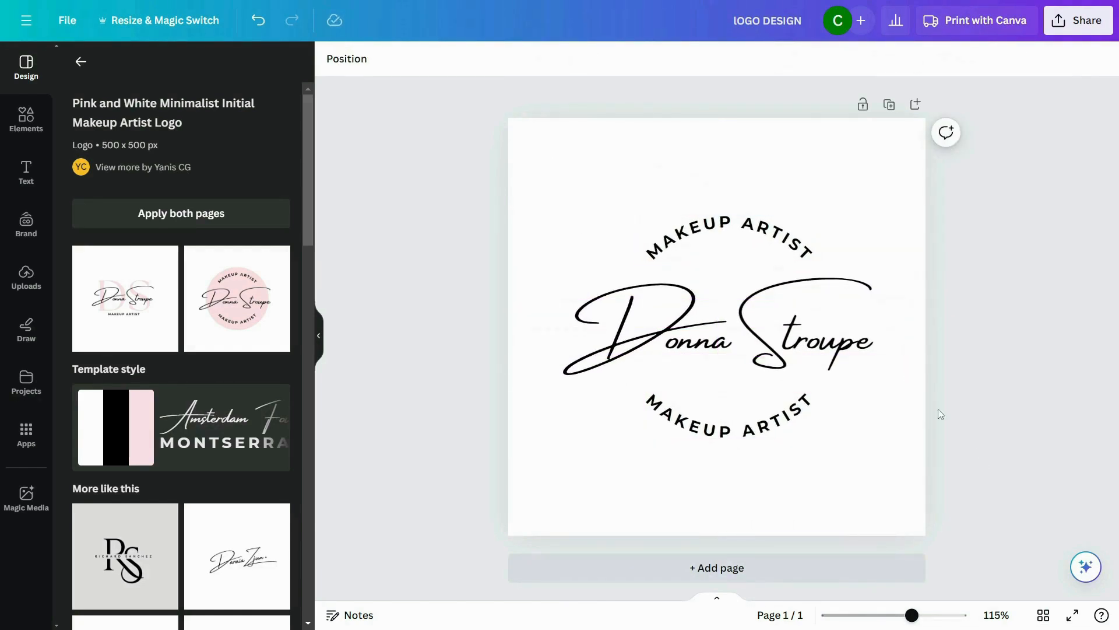
Step: Replace the script name in the middle of the logo with "Digi Print"
{"action": "double_click", "coordinate": [684, 344]}
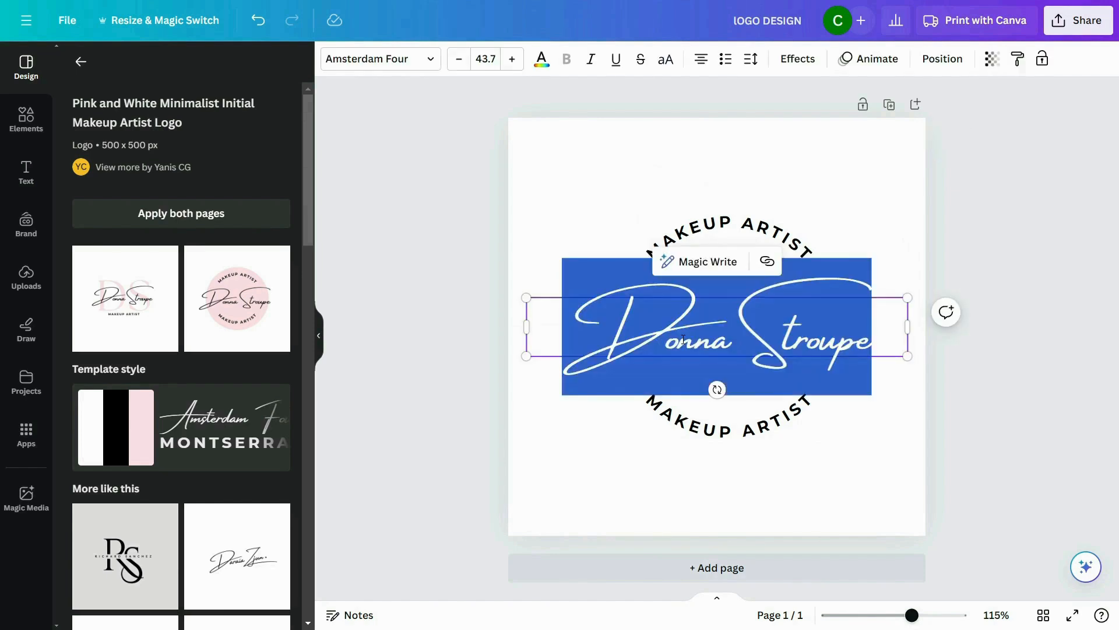
{"action": "type", "text": "Digi"}
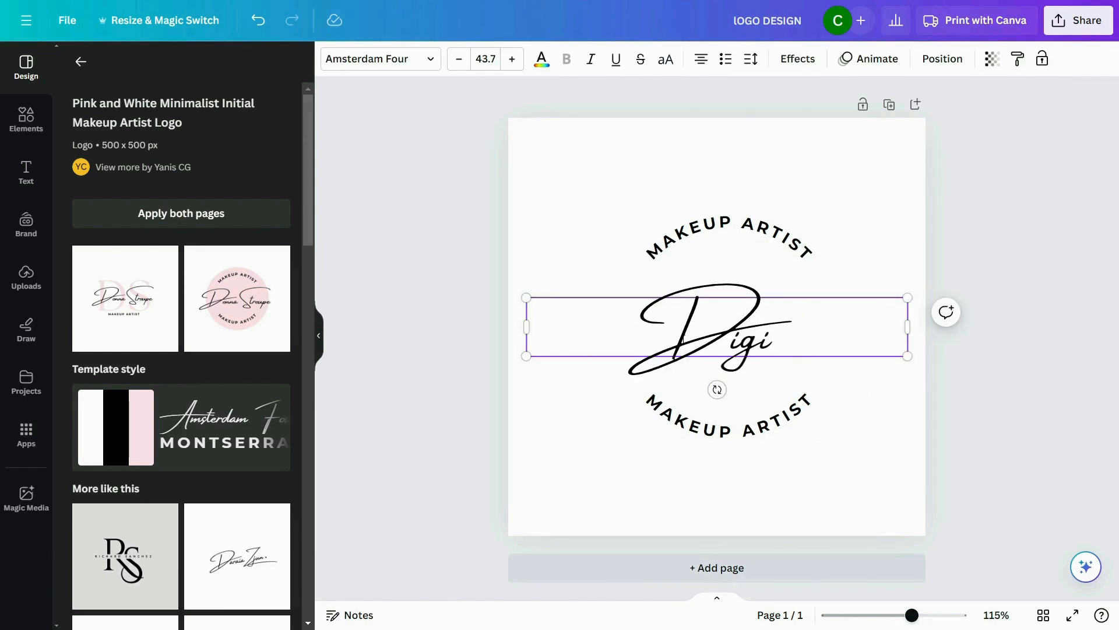
{"action": "type", "text": " Print"}
{"action": "left_click", "coordinate": [856, 441]}
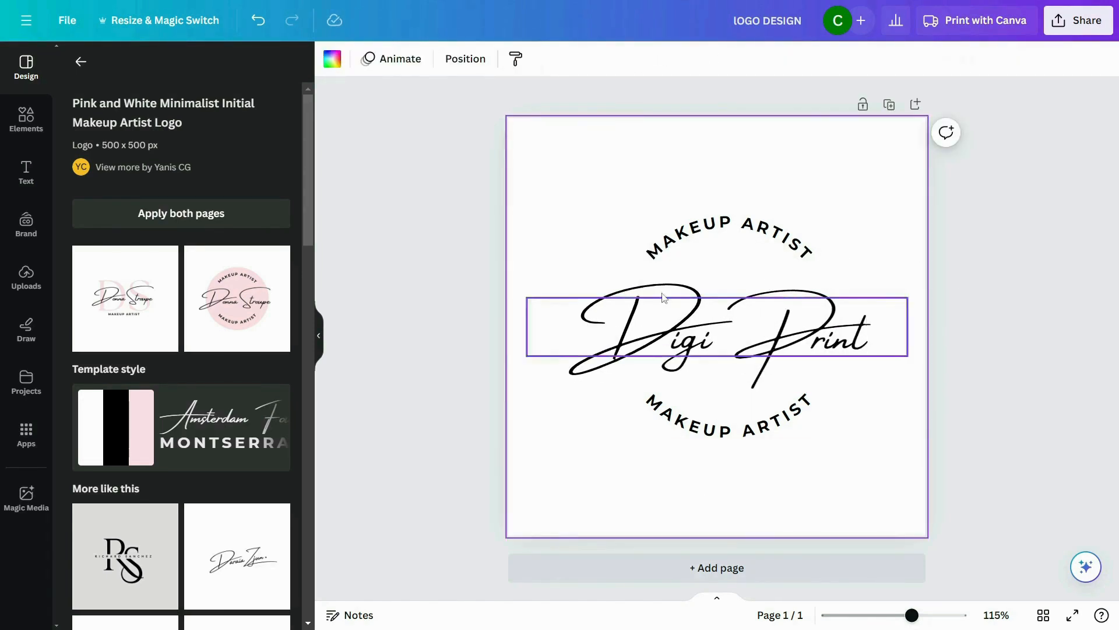
Step: Replace both curved "MAKEUP ARTIST" texts, above and below the script name, with "THE ART STORE"
{"action": "double_click", "coordinate": [707, 234]}
{"action": "type", "text": "THE ART STORE"}
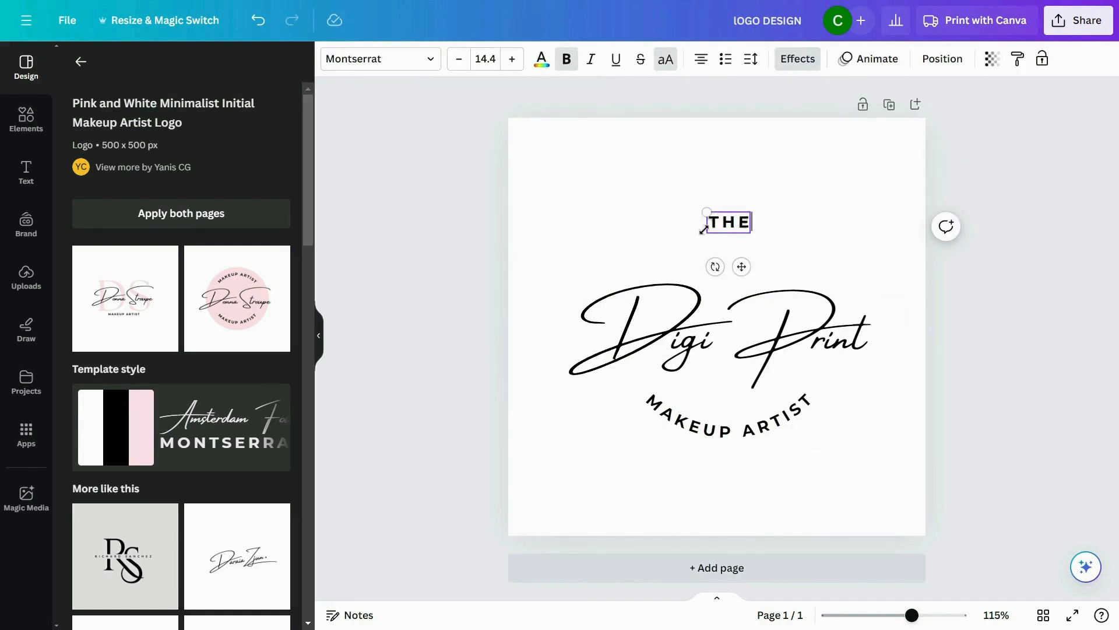
{"action": "left_click", "coordinate": [842, 244]}
{"action": "double_click", "coordinate": [734, 428]}
{"action": "type", "text": "THE ART"}
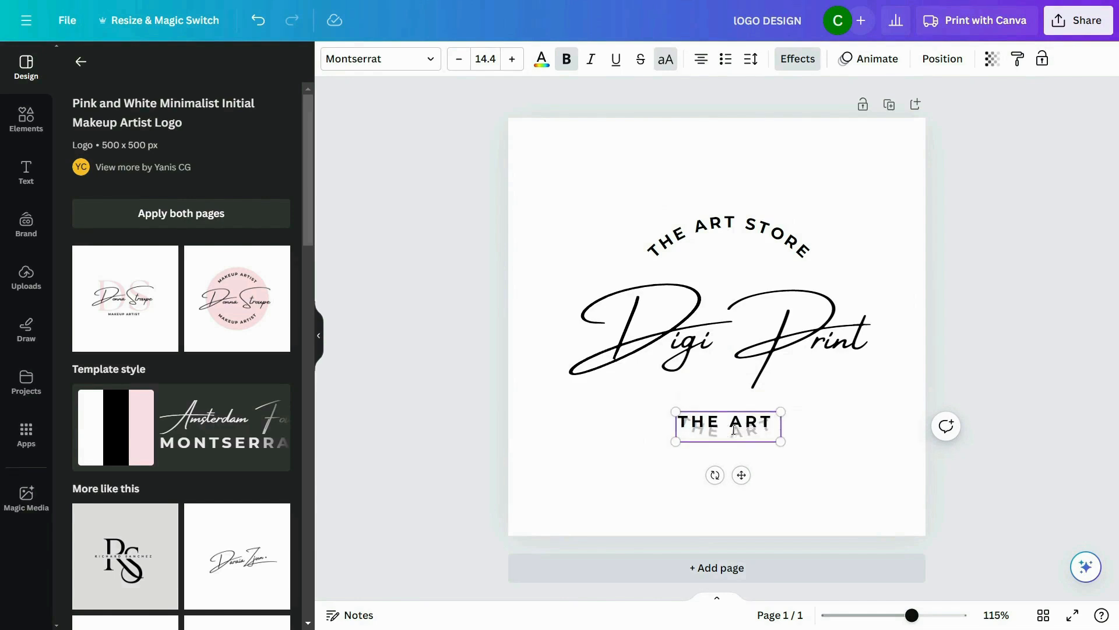
{"action": "type", "text": " STORE"}
{"action": "left_click", "coordinate": [784, 370]}
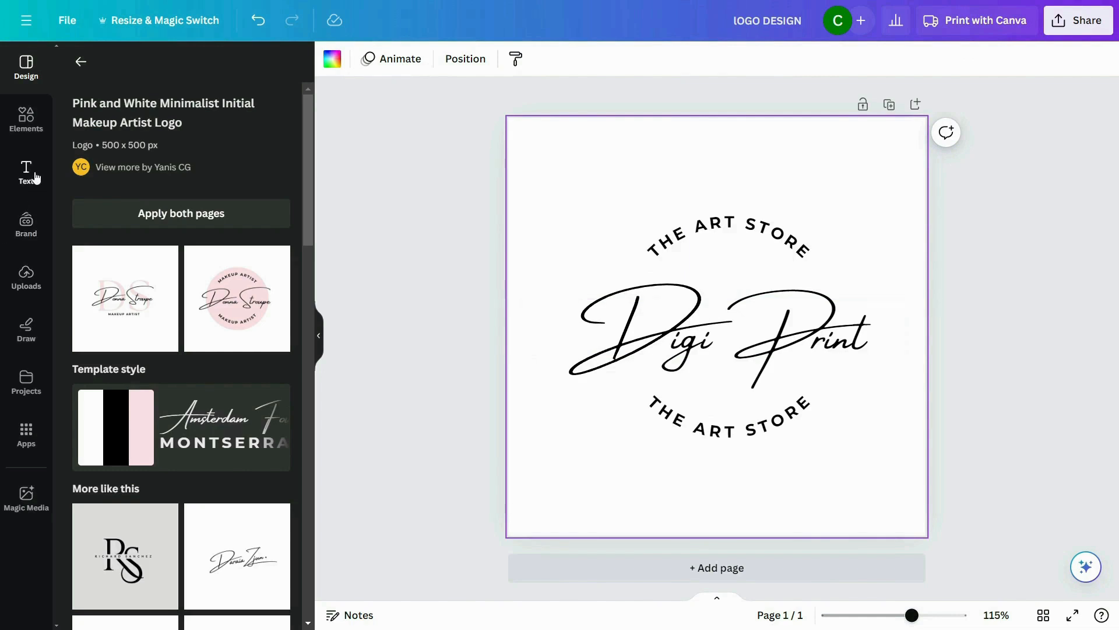
Step: Add a heading text reading "n" between "Digi" and "Print"
{"action": "left_click", "coordinate": [26, 172]}
{"action": "left_click", "coordinate": [150, 230]}
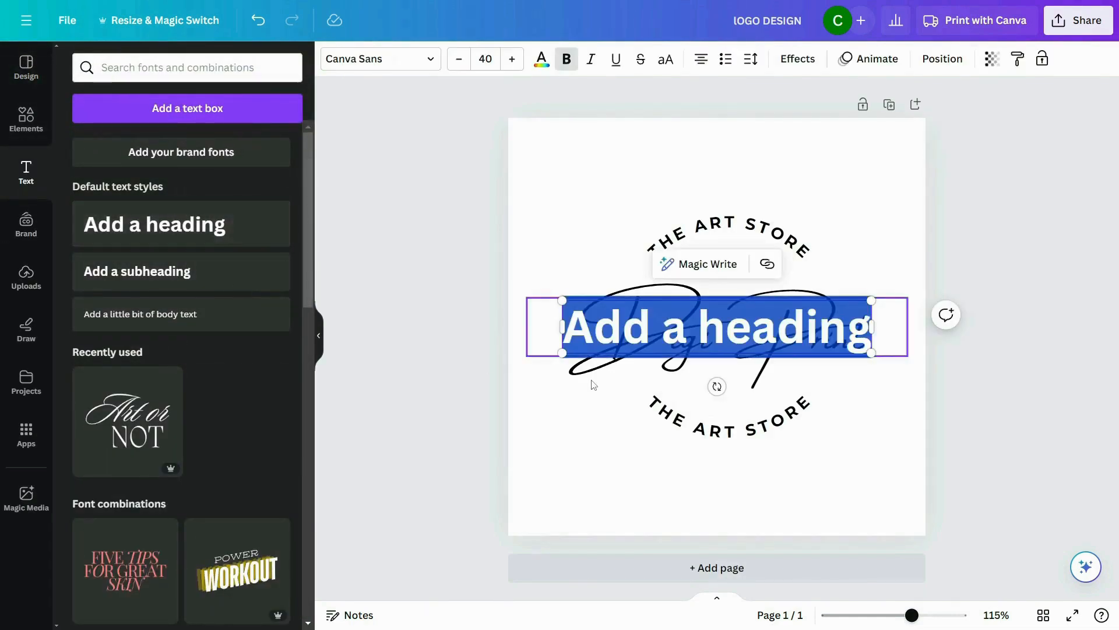
{"action": "type", "text": "mn"}
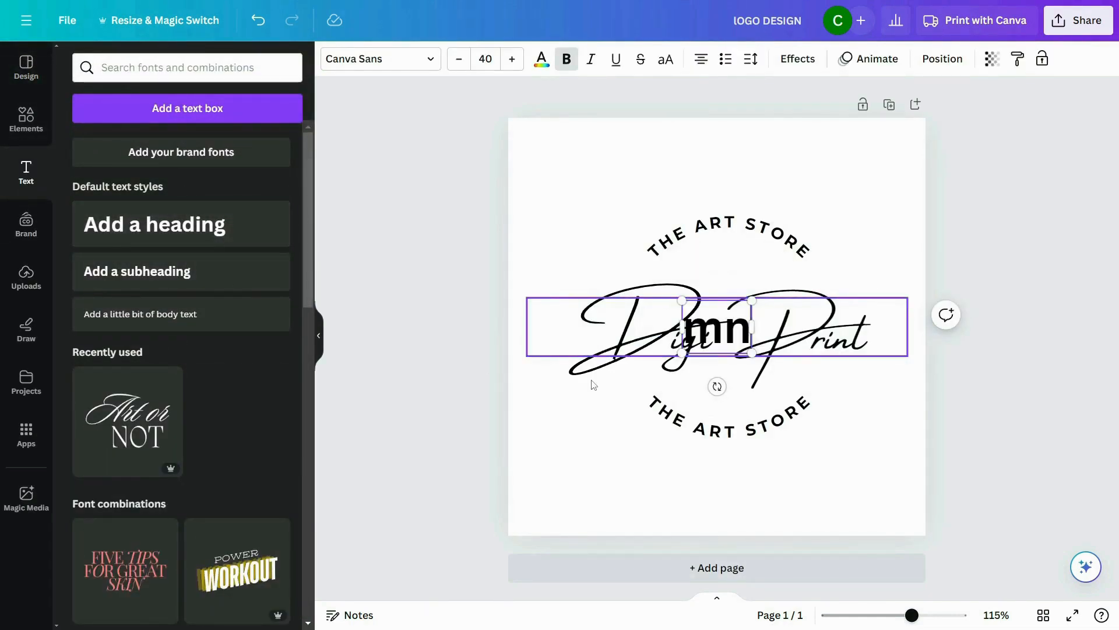
{"action": "key", "text": "BackSpace"}
{"action": "key", "text": "BackSpace"}
{"action": "type", "text": "n"}
{"action": "left_click", "coordinate": [630, 407]}
Step: Shrink the "n" to a font size of about 28.7 and set it in the handwriting font Mistrully
{"action": "left_click", "coordinate": [742, 311]}
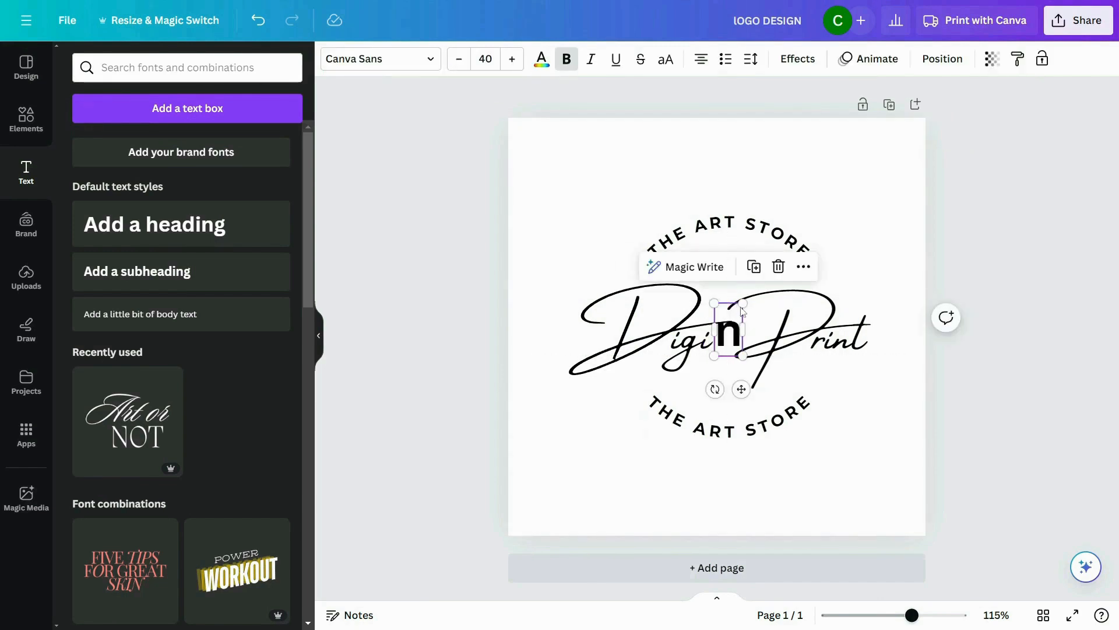
{"action": "left_click_drag", "start_coordinate": [742, 305], "coordinate": [733, 334]}
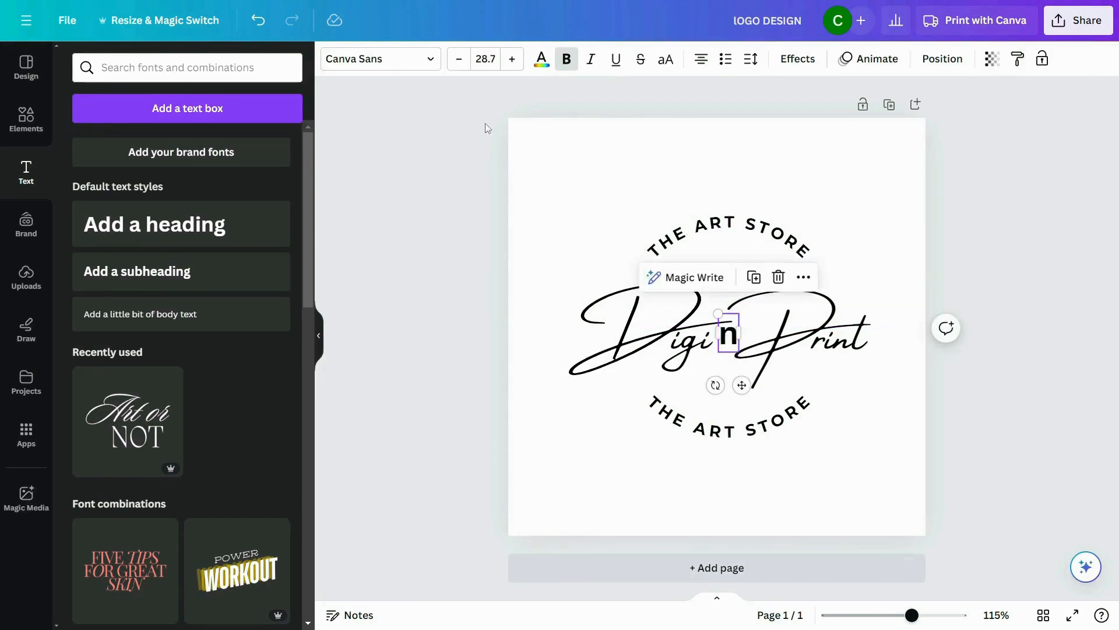
{"action": "left_click", "coordinate": [389, 59]}
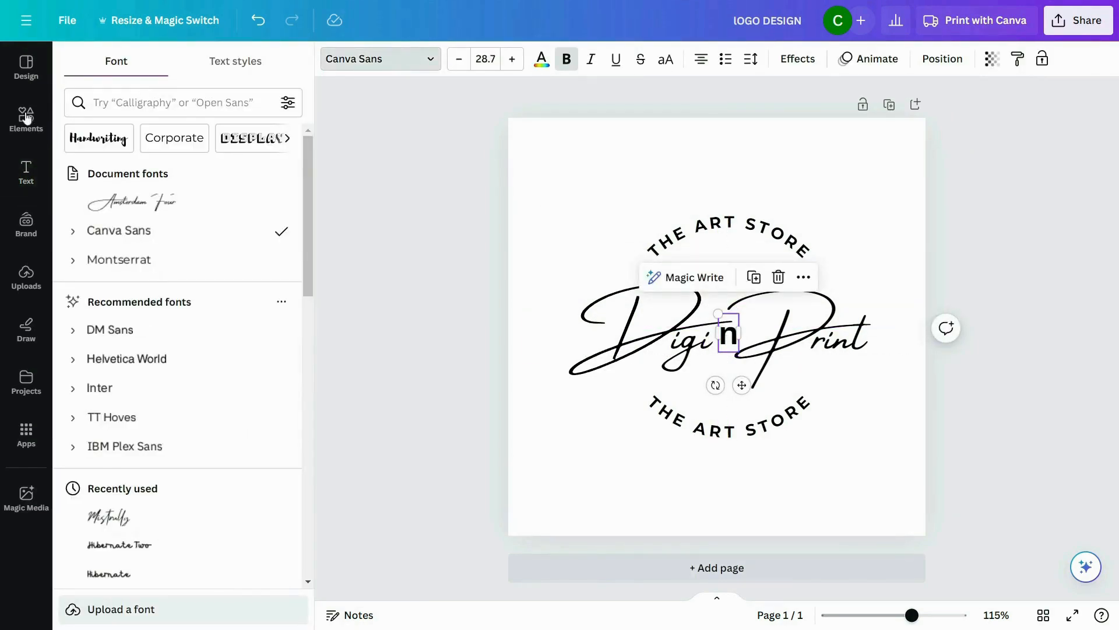
{"action": "left_click", "coordinate": [98, 138]}
{"action": "scroll", "coordinate": [169, 232], "scroll_direction": "down", "scroll_amount": 1}
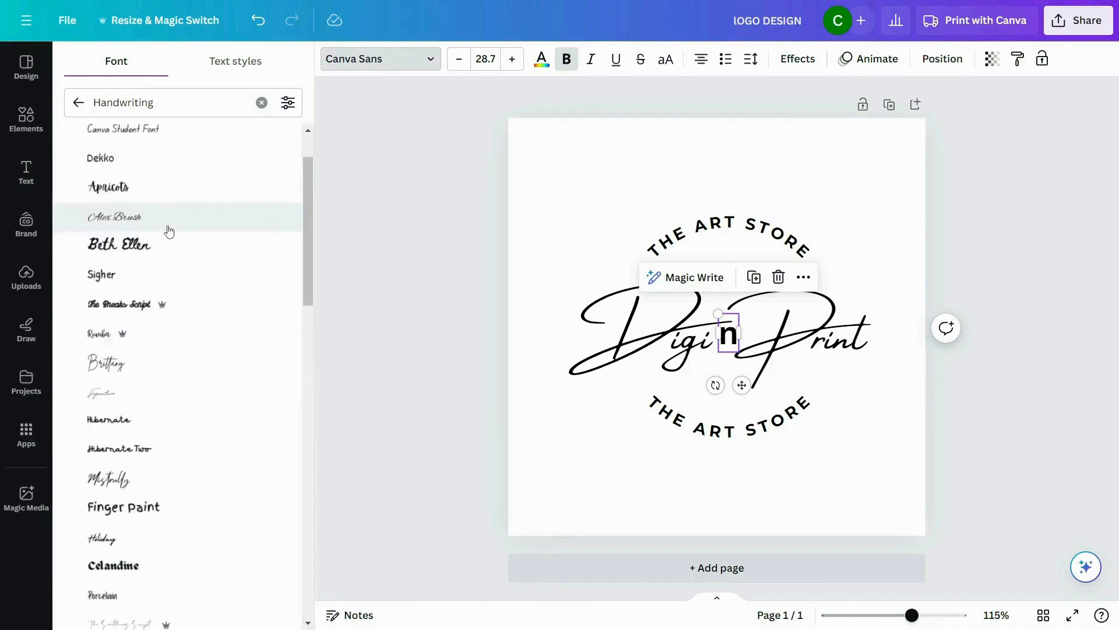
{"action": "scroll", "coordinate": [169, 231], "scroll_direction": "down", "scroll_amount": 1}
{"action": "left_click", "coordinate": [168, 406]}
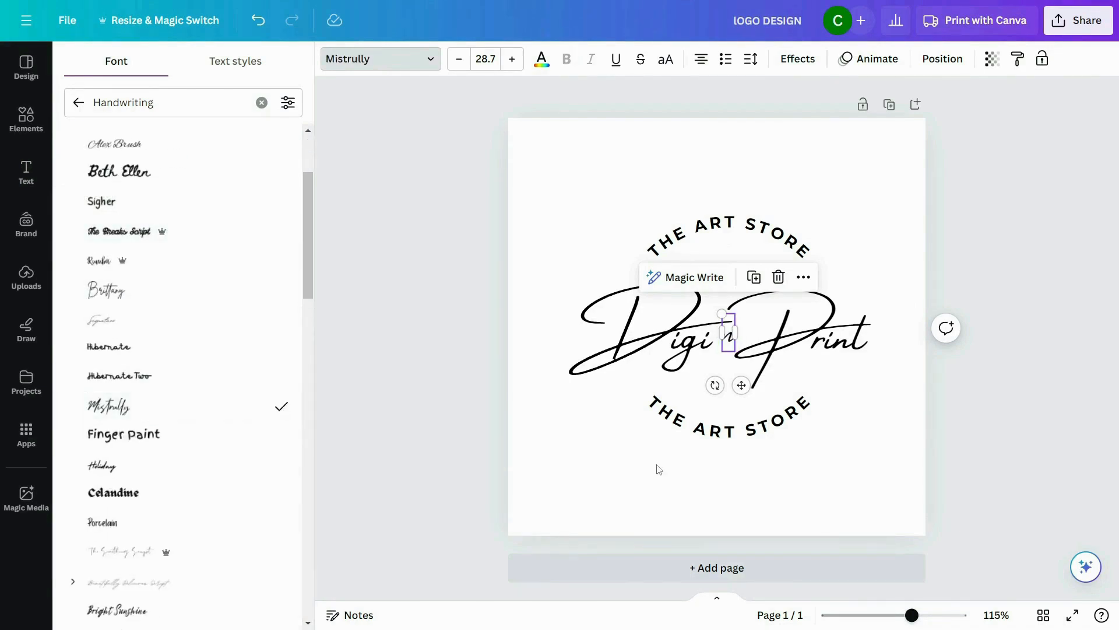
{"action": "left_click", "coordinate": [659, 470]}
Step: Slightly enlarge the "n" and widen the gap between "Digi" and "Print" to make room for it
{"action": "left_click", "coordinate": [728, 332]}
{"action": "mouse_move", "coordinate": [721, 353]}
{"action": "left_mouse_down"}
{"action": "mouse_move", "coordinate": [712, 364]}
{"action": "mouse_move", "coordinate": [715, 356]}
{"action": "left_mouse_up"}
{"action": "left_click", "coordinate": [761, 334]}
{"action": "left_click", "coordinate": [761, 334]}
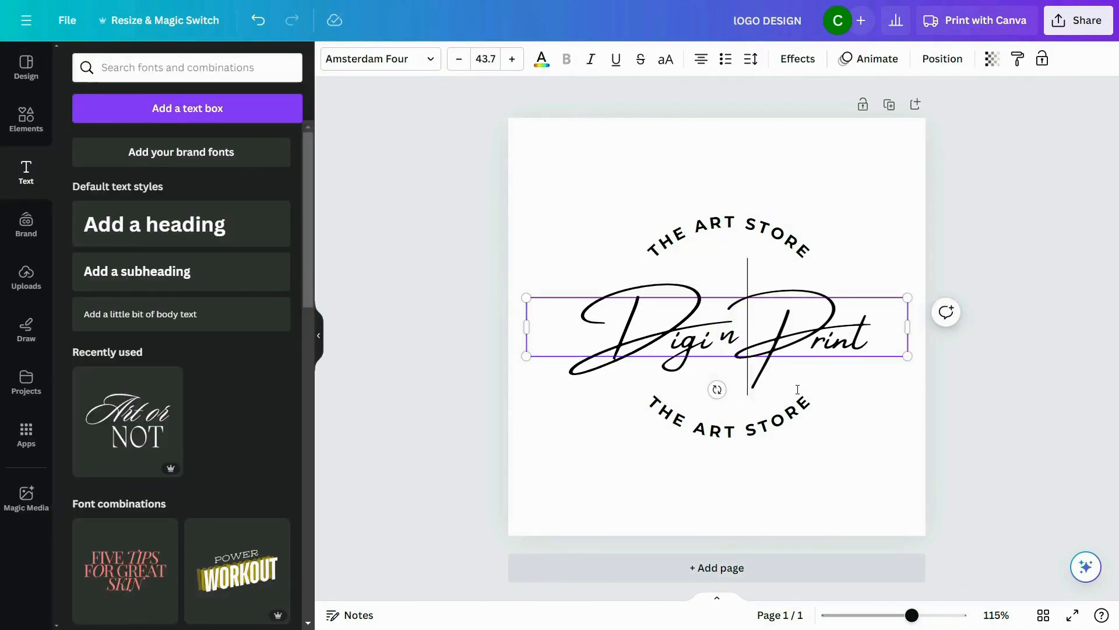
Step: Narrow the gap between "Digi" and "Print" and move the "n" slightly down to fit between them
{"action": "left_click", "coordinate": [874, 427]}
{"action": "left_click", "coordinate": [730, 329]}
{"action": "left_click_drag", "start_coordinate": [730, 330], "coordinate": [728, 341]}
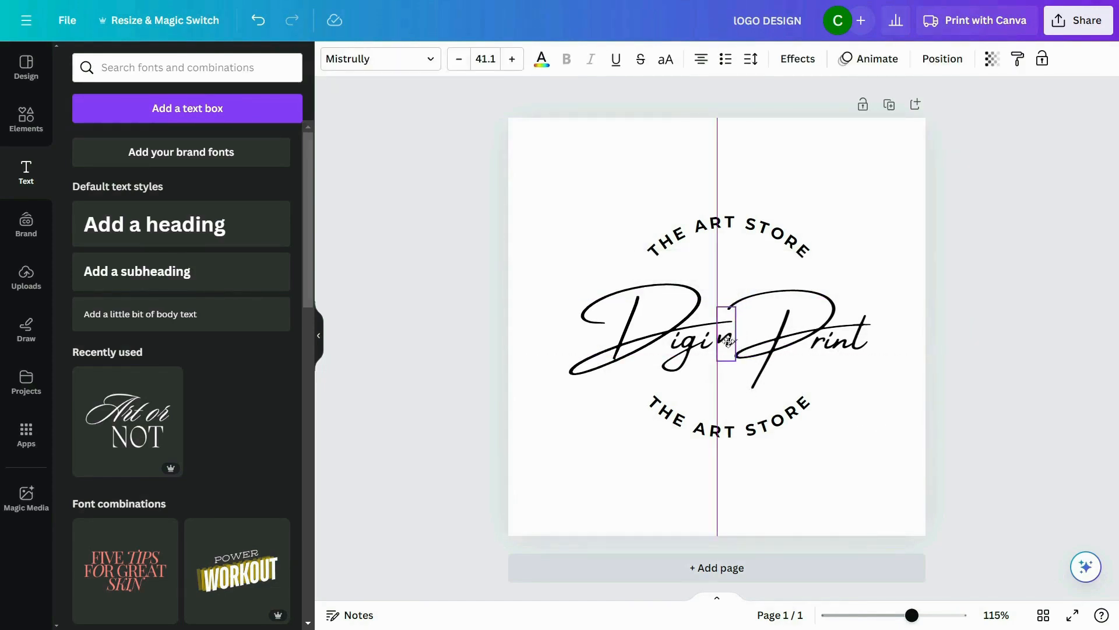
{"action": "left_click", "coordinate": [907, 440]}
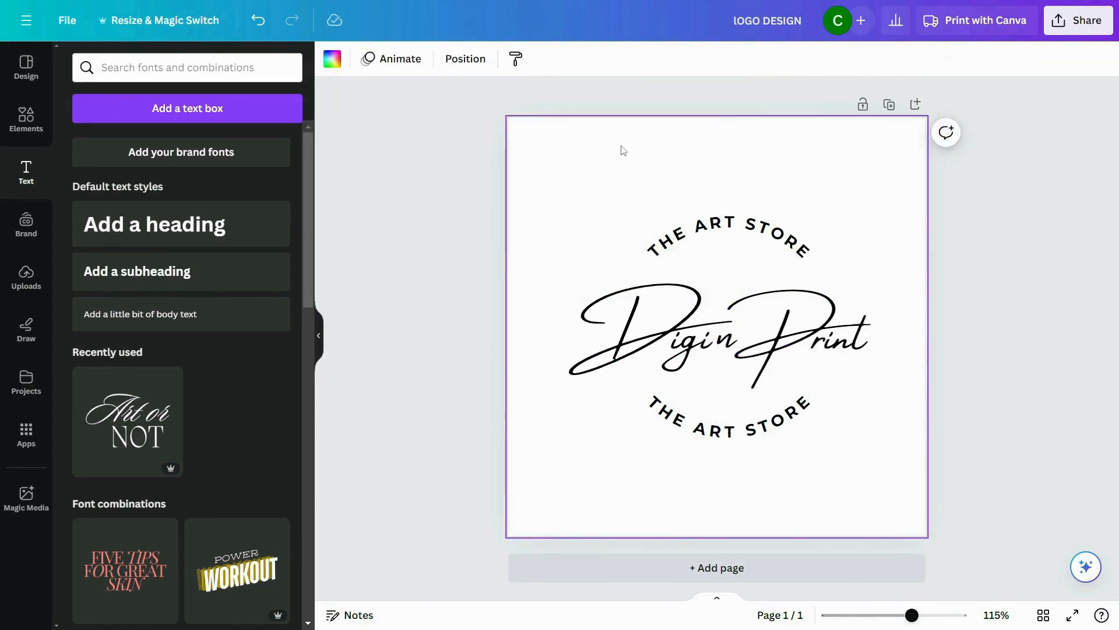
Step: Set the logo's background to the solid color #EDE7DA
{"action": "left_click", "coordinate": [333, 59]}
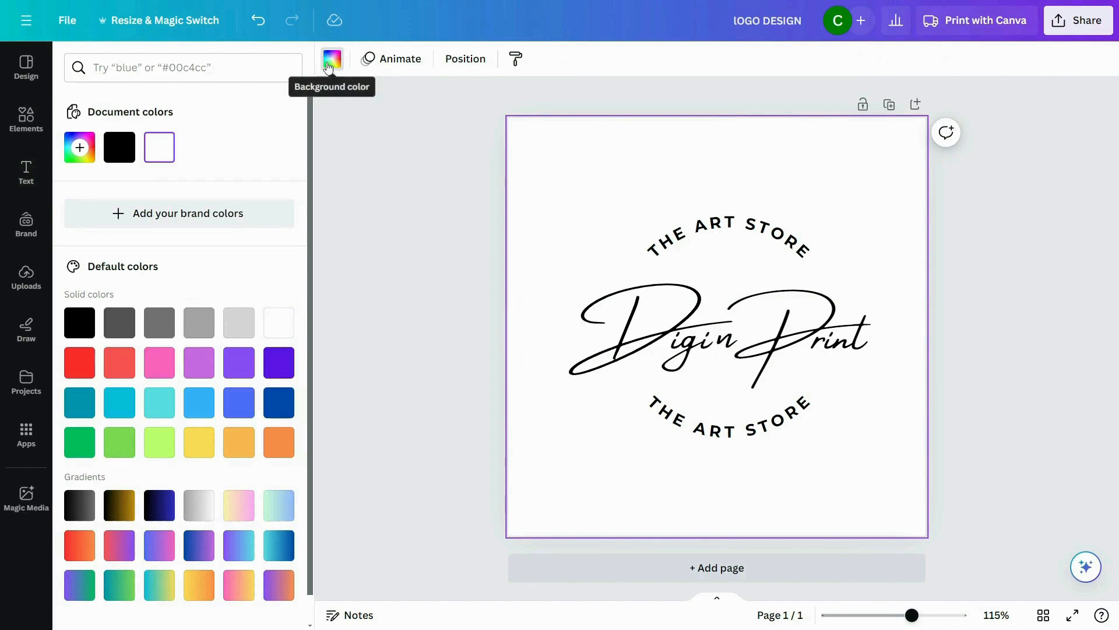
{"action": "left_click", "coordinate": [83, 151]}
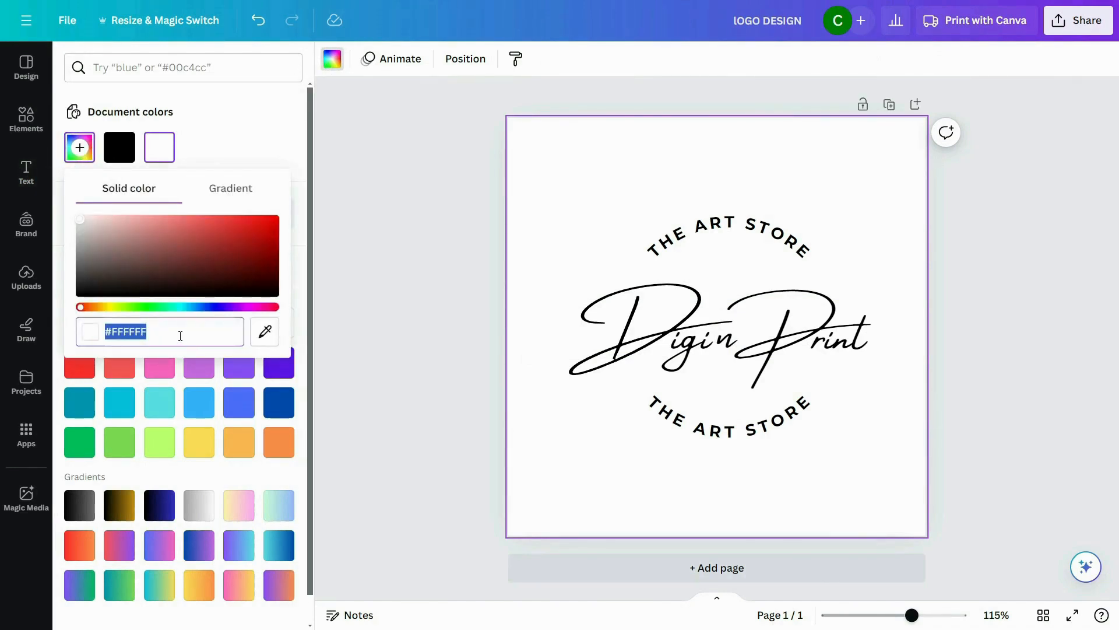
{"action": "type", "text": "#EE"}
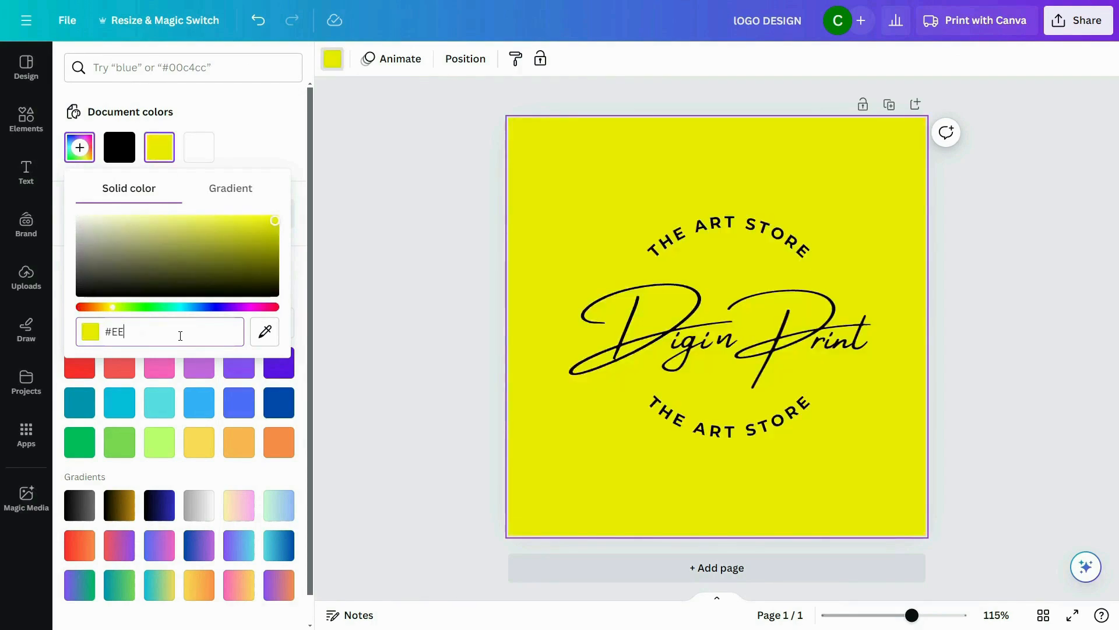
{"action": "key", "text": "BackSpace"}
{"action": "type", "text": "DE"}
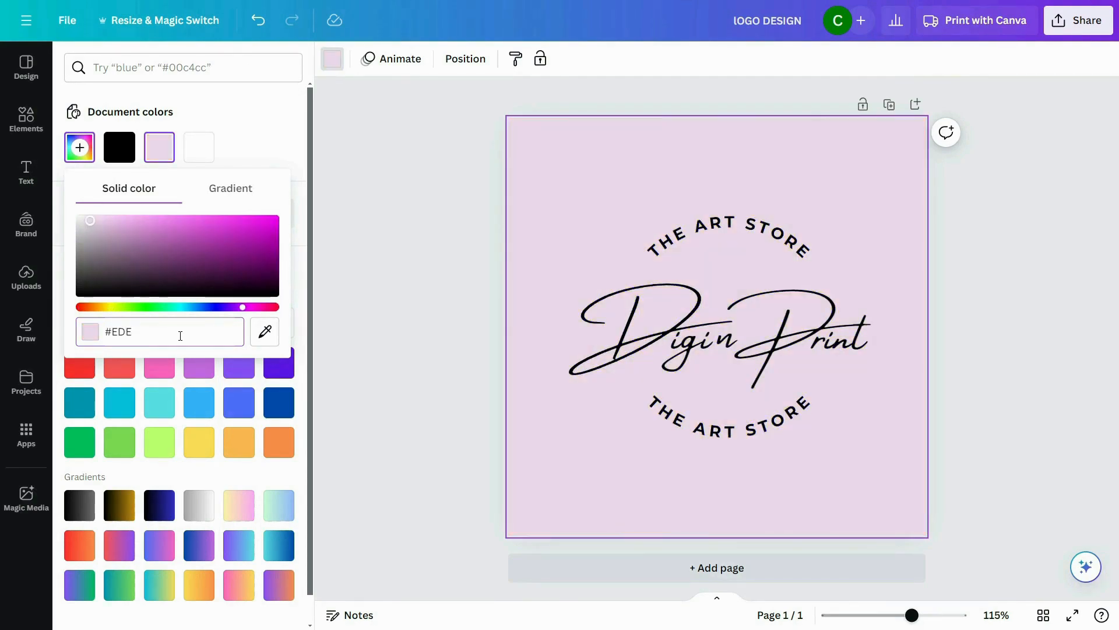
{"action": "type", "text": "7DA"}
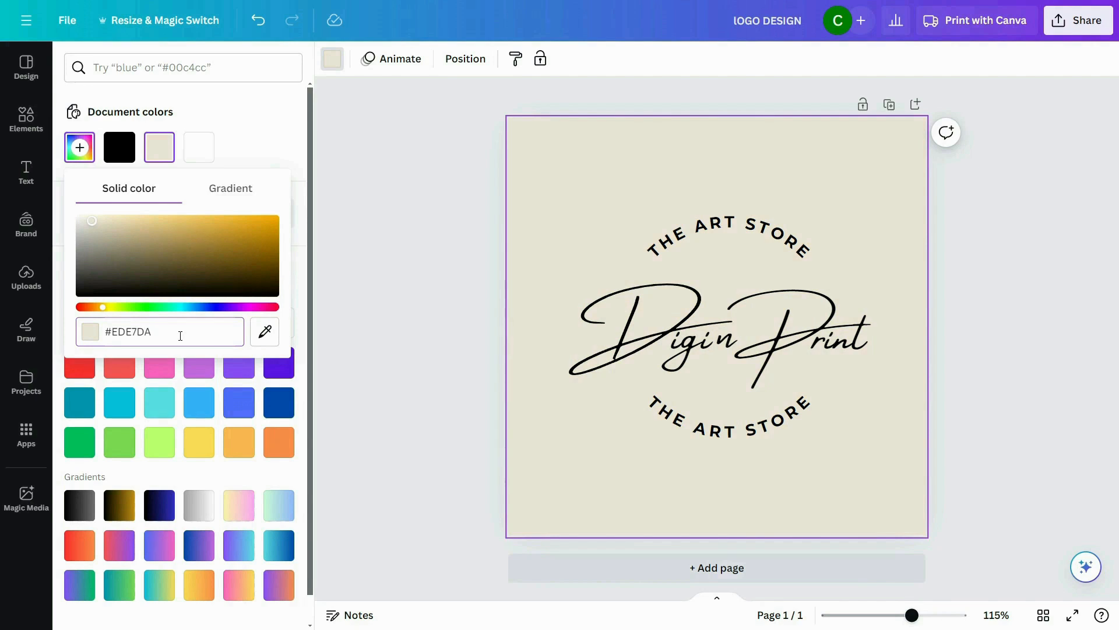
{"action": "left_click", "coordinate": [381, 329]}
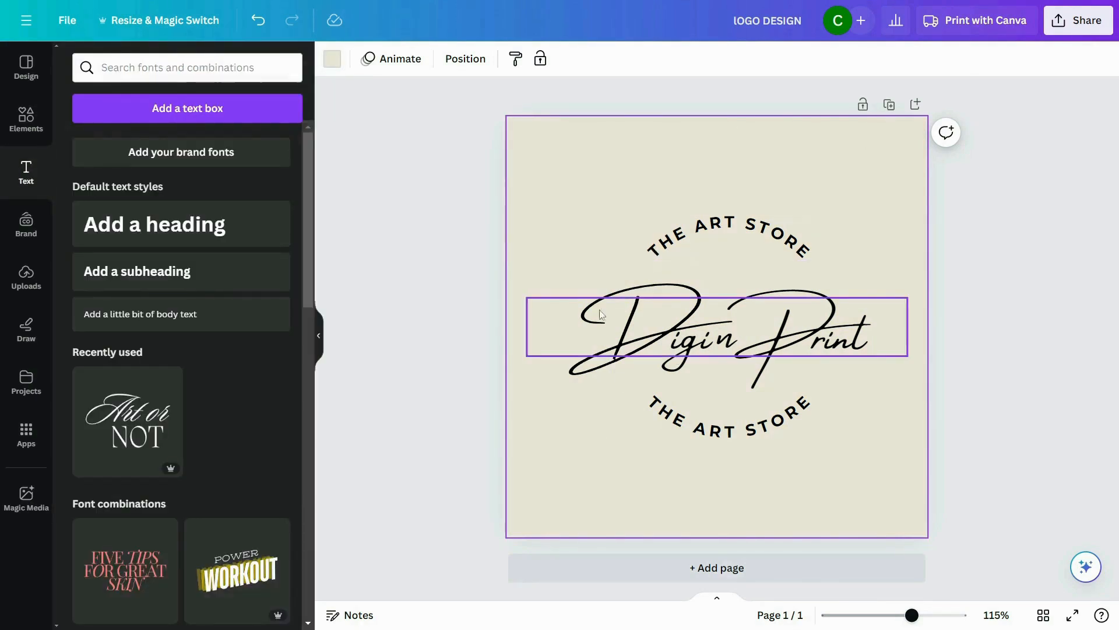
Step: Set the color of the script "Digi Print" text to #915B39
{"action": "left_click", "coordinate": [682, 337]}
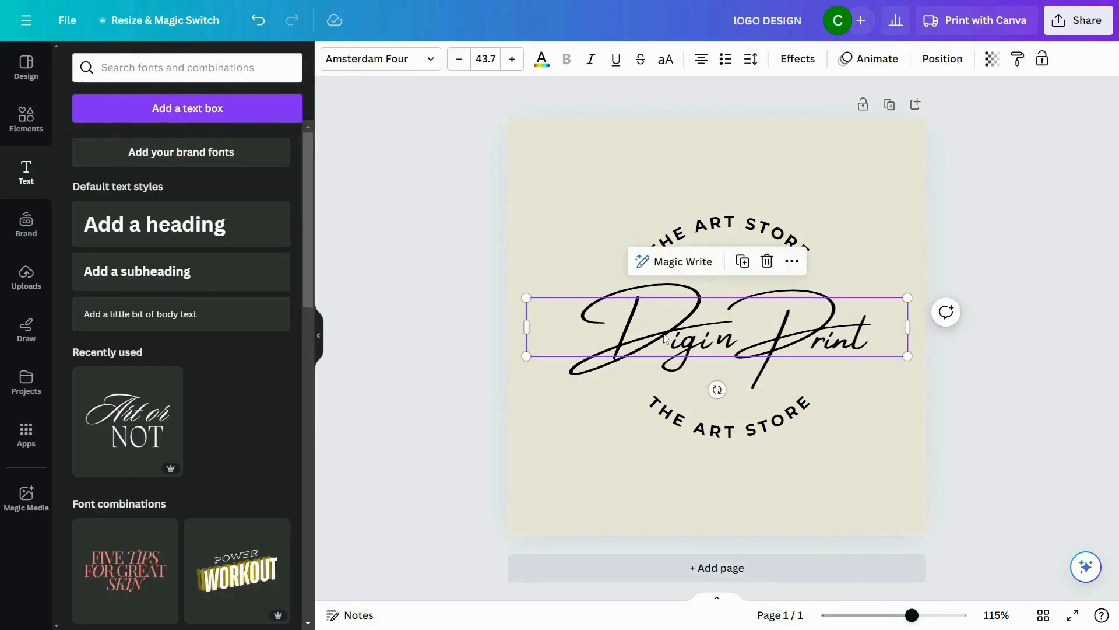
{"action": "left_click", "coordinate": [542, 58]}
{"action": "left_click", "coordinate": [79, 147]}
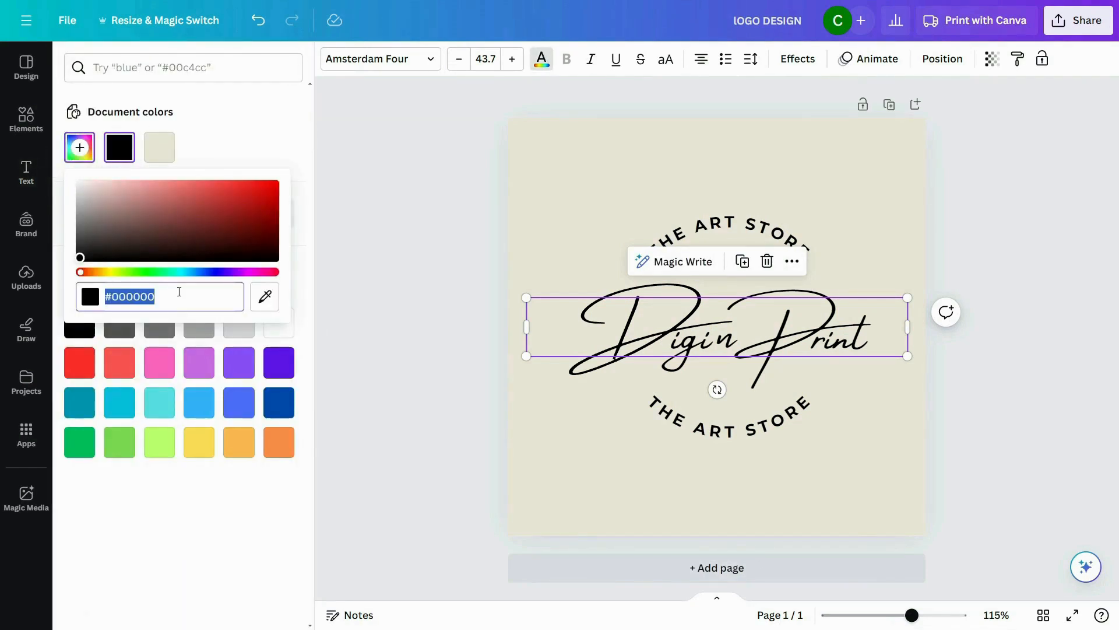
{"action": "type", "text": "#915"}
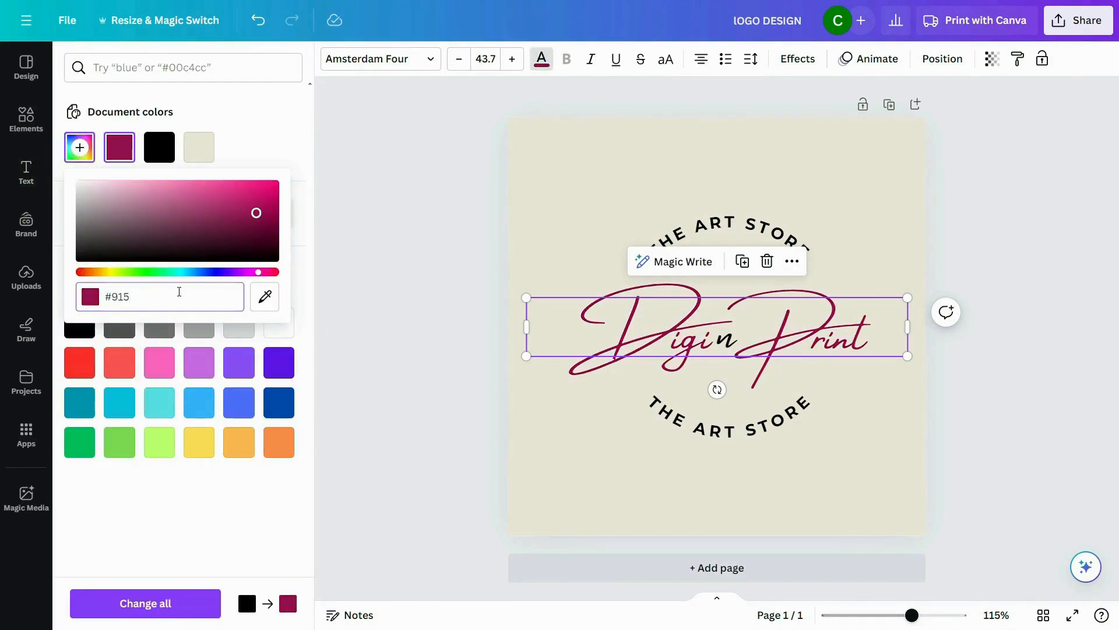
{"action": "type", "text": "B39"}
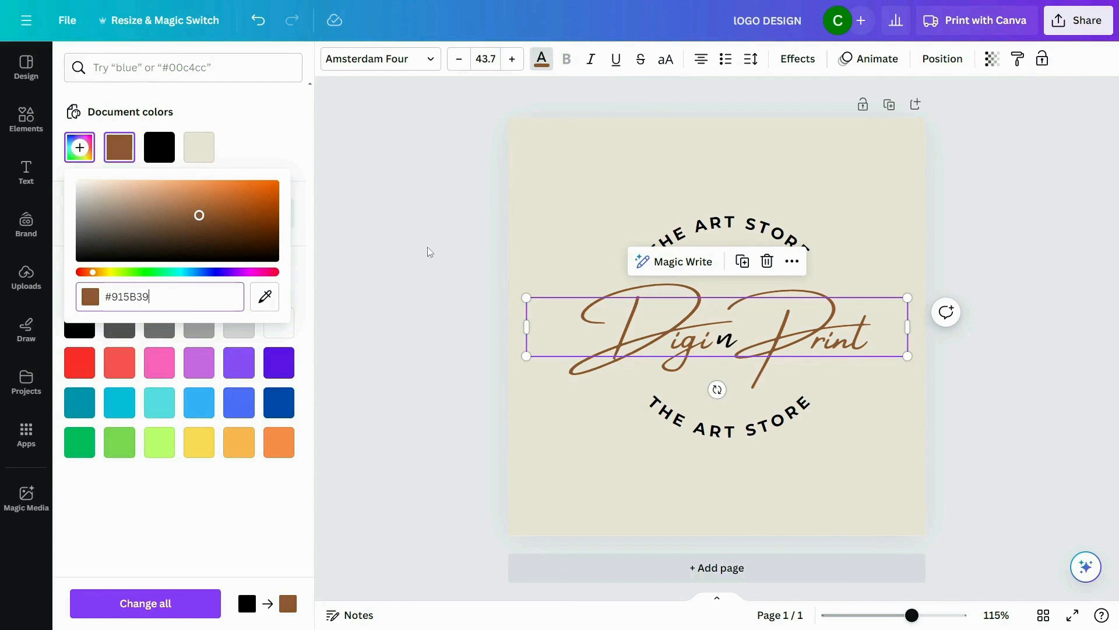
{"action": "left_click", "coordinate": [430, 251]}
Step: Recolor the "n" with the same brown document color as the "Digi Print" text
{"action": "left_click", "coordinate": [724, 339]}
{"action": "left_click", "coordinate": [541, 59]}
{"action": "left_click", "coordinate": [159, 147]}
{"action": "left_click", "coordinate": [606, 256]}
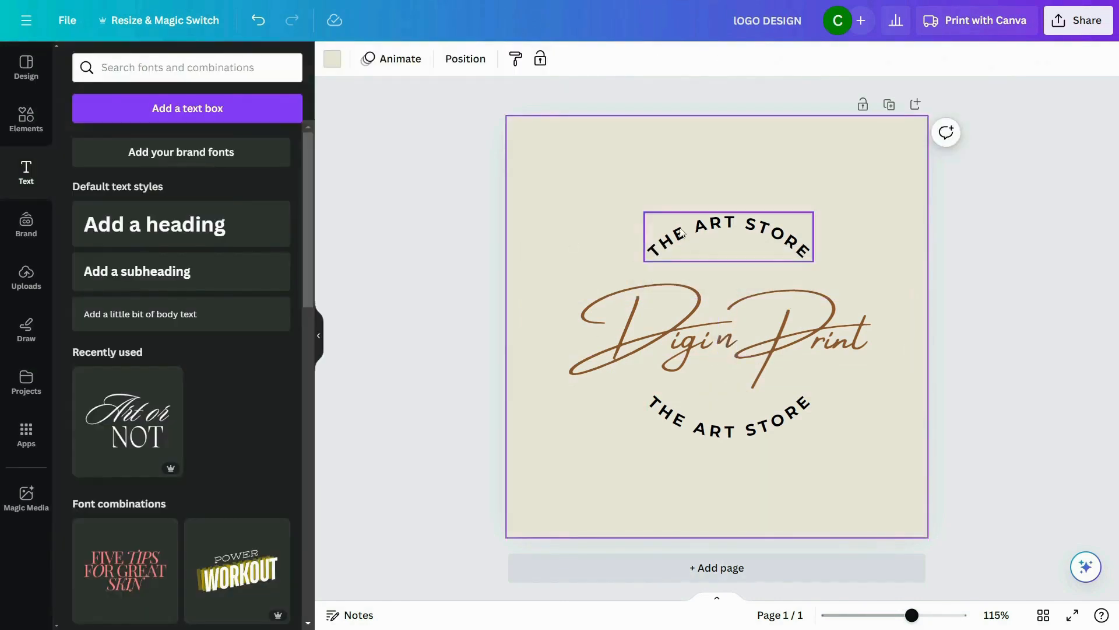
Step: Color both curved "THE ART STORE" texts, above and below the script name, #C49B59
{"action": "left_click", "coordinate": [682, 233]}
{"action": "left_click", "coordinate": [542, 59]}
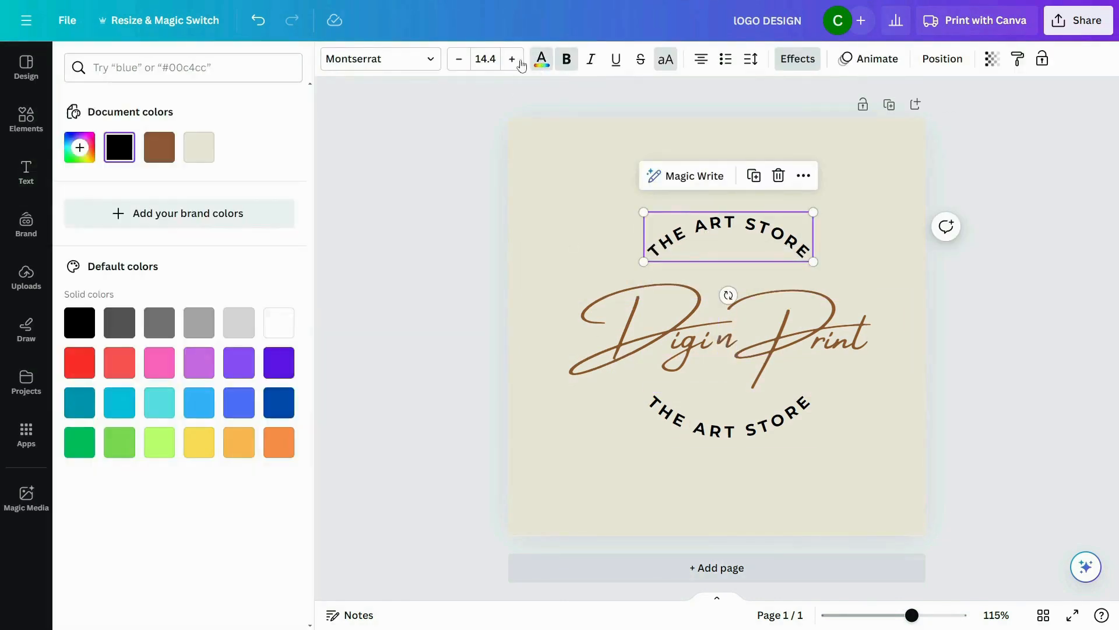
{"action": "left_click", "coordinate": [80, 147]}
{"action": "type", "text": "#C49B59"}
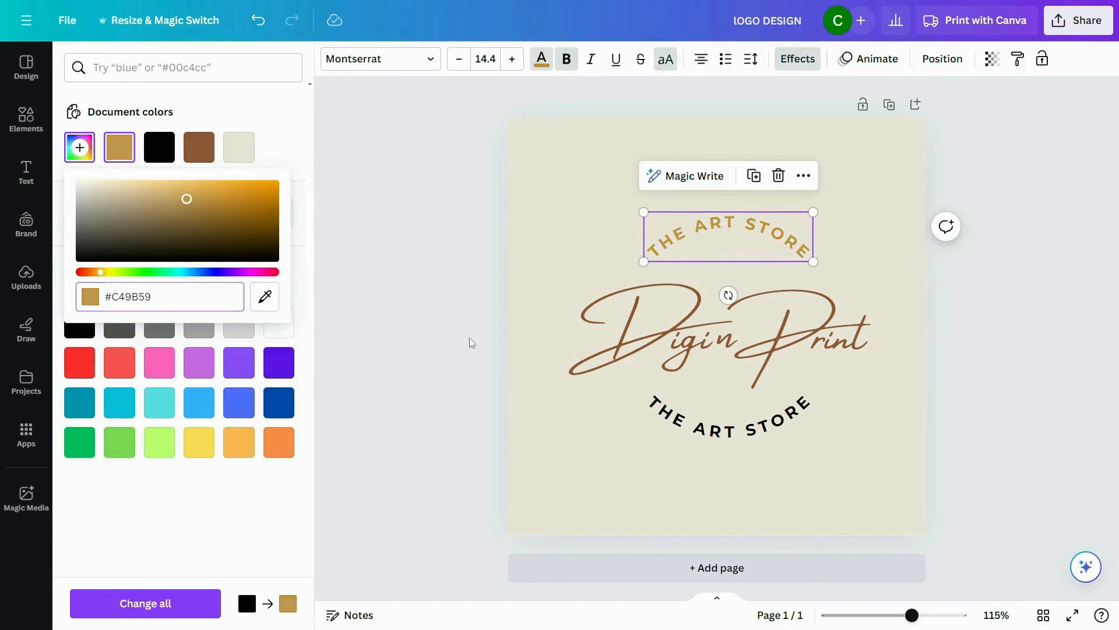
{"action": "left_click", "coordinate": [723, 435]}
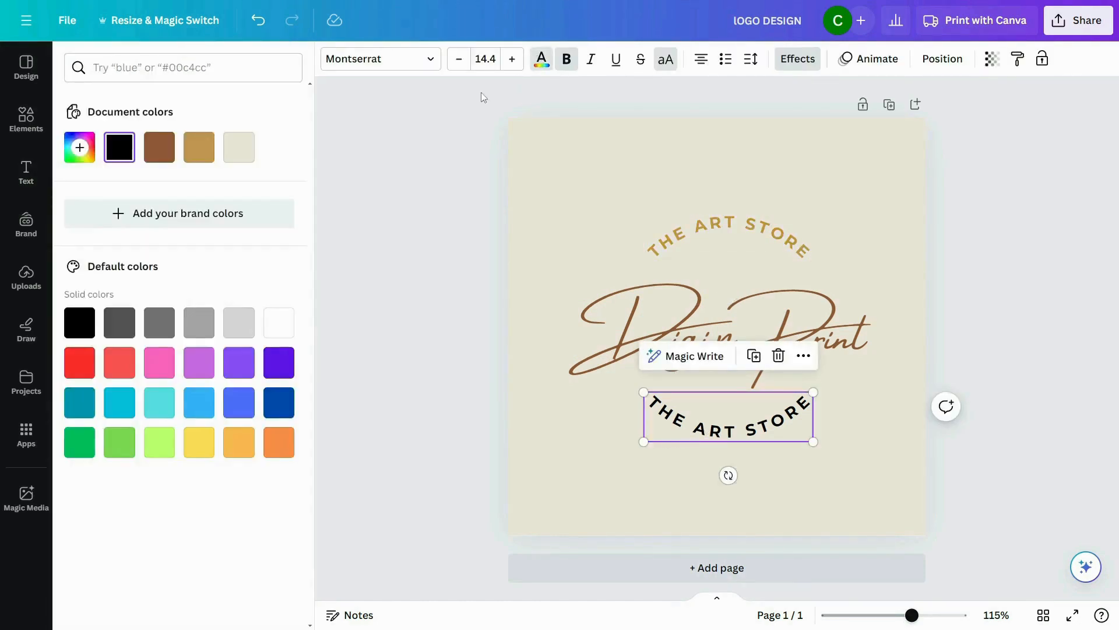
{"action": "left_click", "coordinate": [543, 291]}
{"action": "scroll", "coordinate": [974, 447], "scroll_direction": "down", "scroll_amount": 2}
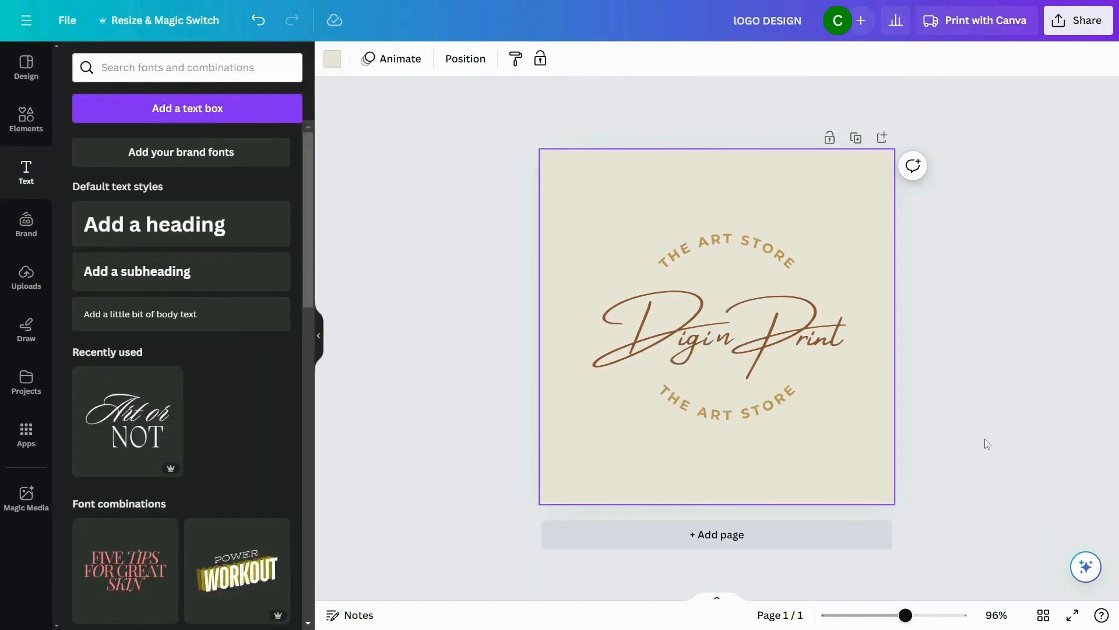
{"action": "left_click", "coordinate": [986, 445]}
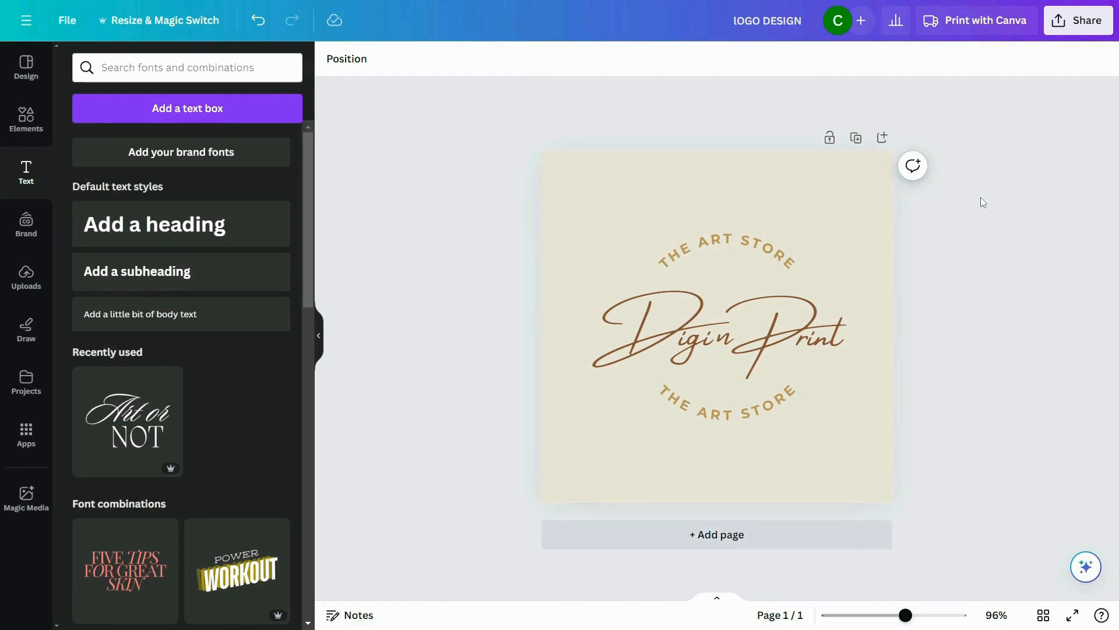
Step: Download the finished logo design as a JPG file
{"action": "left_click", "coordinate": [59, 23]}
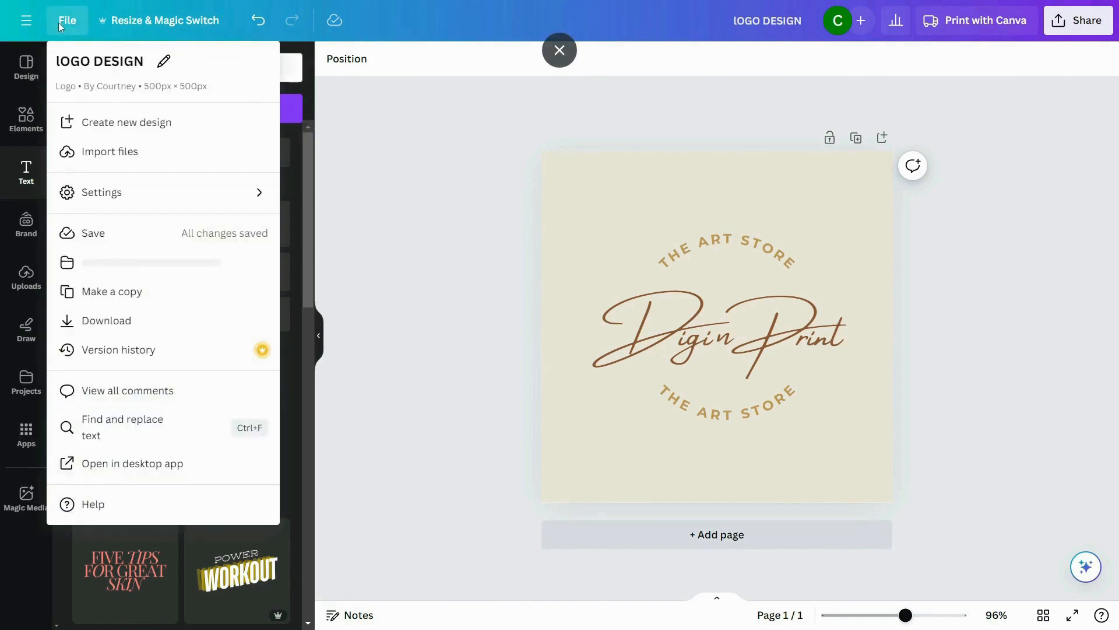
{"action": "left_click", "coordinate": [153, 328]}
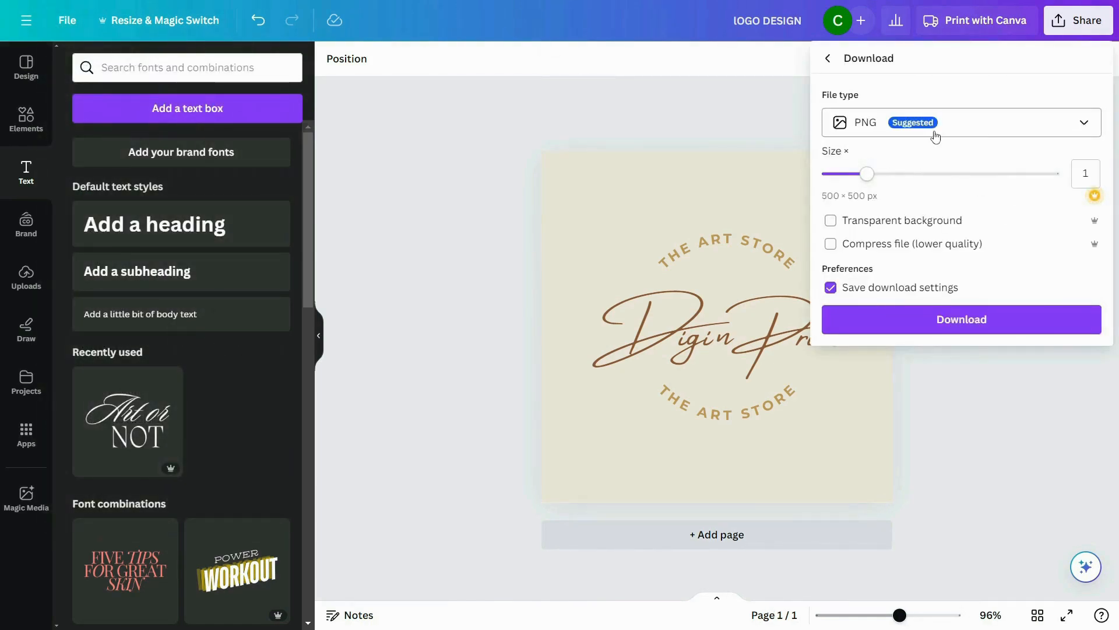
{"action": "left_click", "coordinate": [935, 135]}
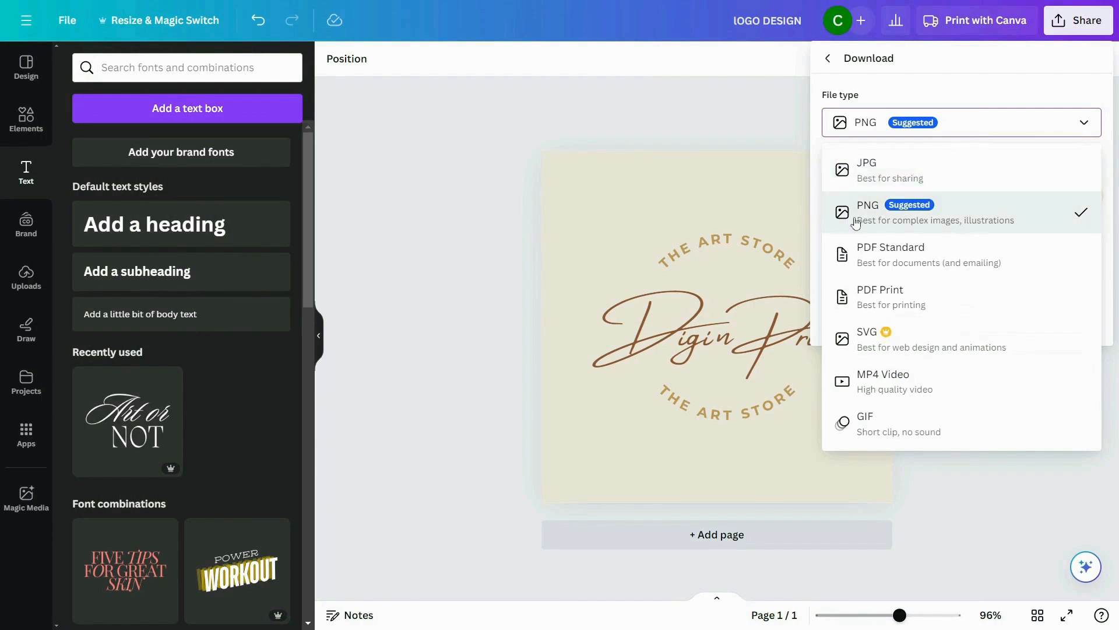
{"action": "left_click", "coordinate": [927, 178]}
{"action": "left_click", "coordinate": [970, 338]}
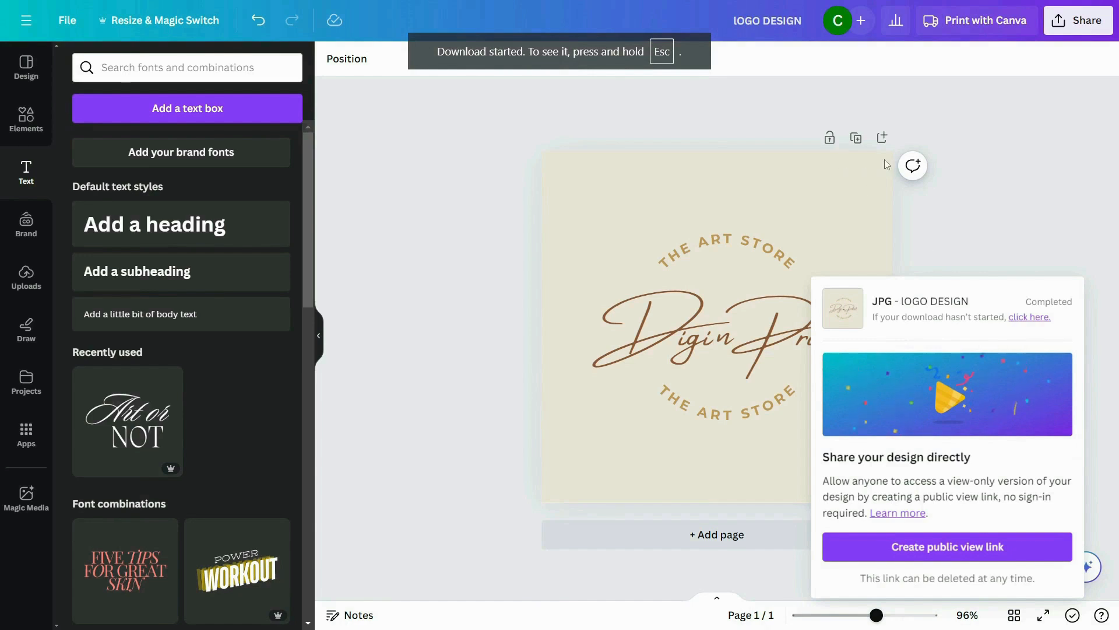
{"action": "left_click", "coordinate": [1026, 174]}
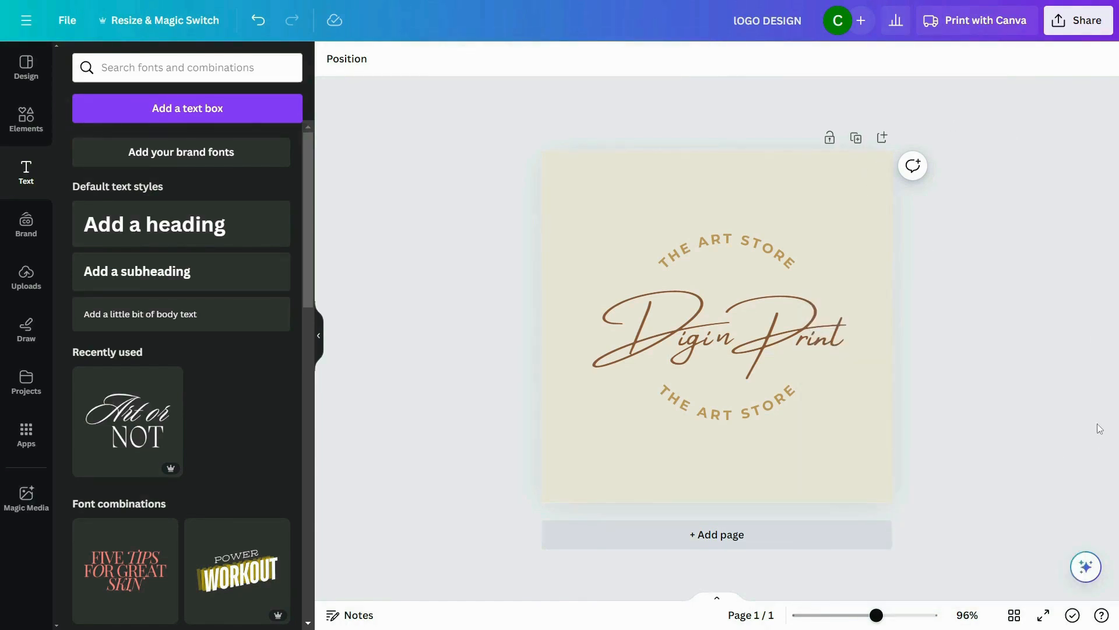
Step: Create a new custom-size design of 3360 × 840 px and name it "Etsy Cover"
{"action": "left_click", "coordinate": [68, 23]}
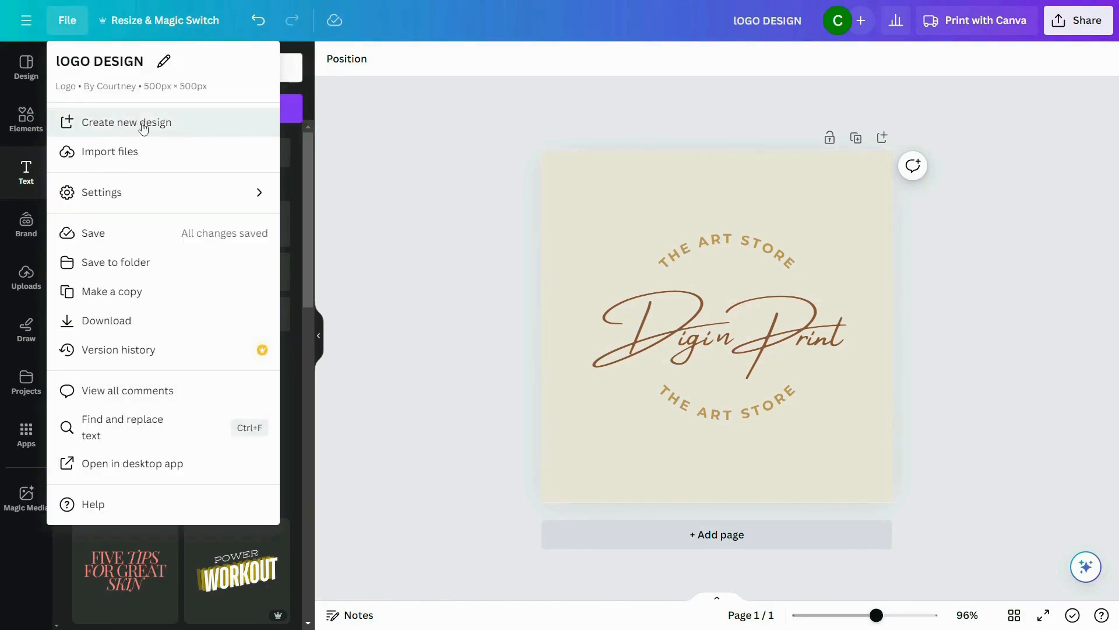
{"action": "left_click", "coordinate": [175, 132]}
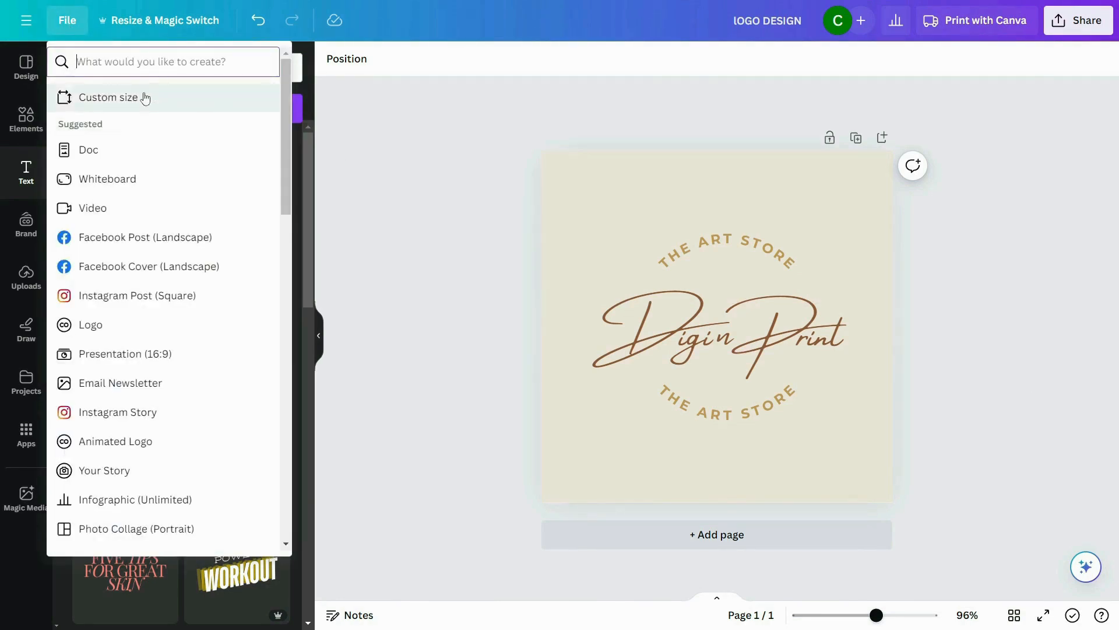
{"action": "left_click", "coordinate": [131, 101]}
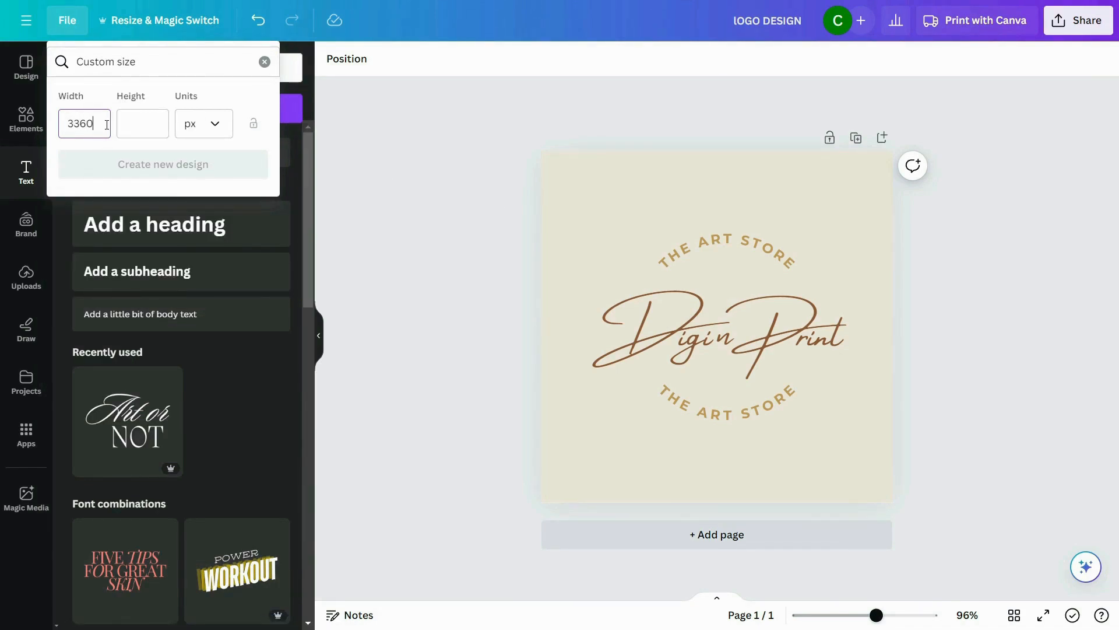
{"action": "type", "text": "840"}
{"action": "left_click", "coordinate": [163, 164]}
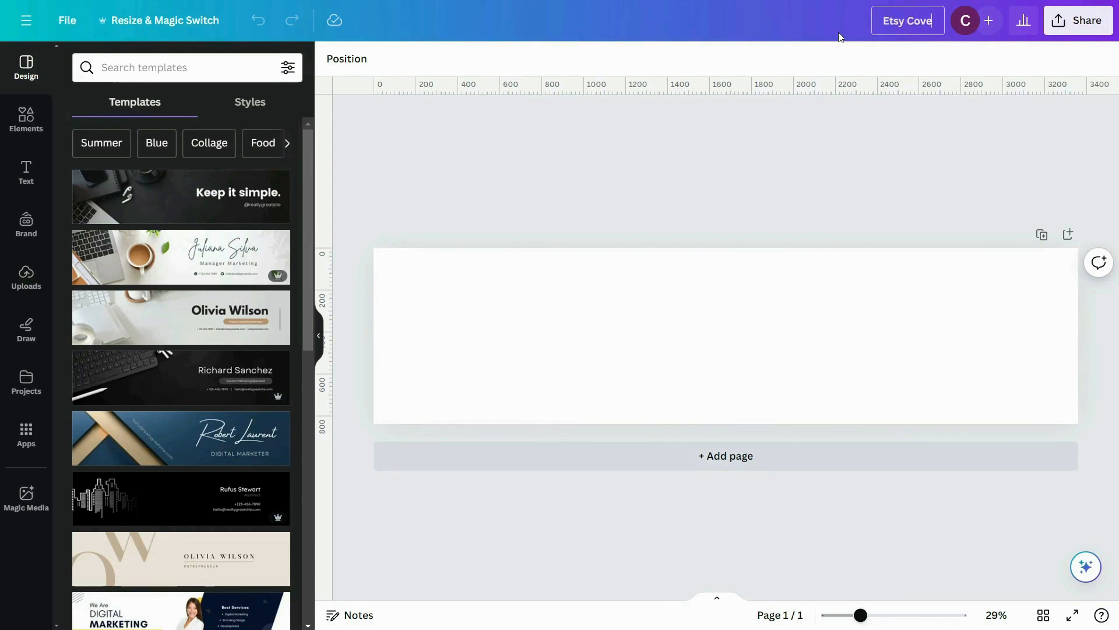
Step: Browse the suggested templates and search the template library for "wall art"
{"action": "scroll", "coordinate": [111, 446], "scroll_direction": "down", "scroll_amount": 6}
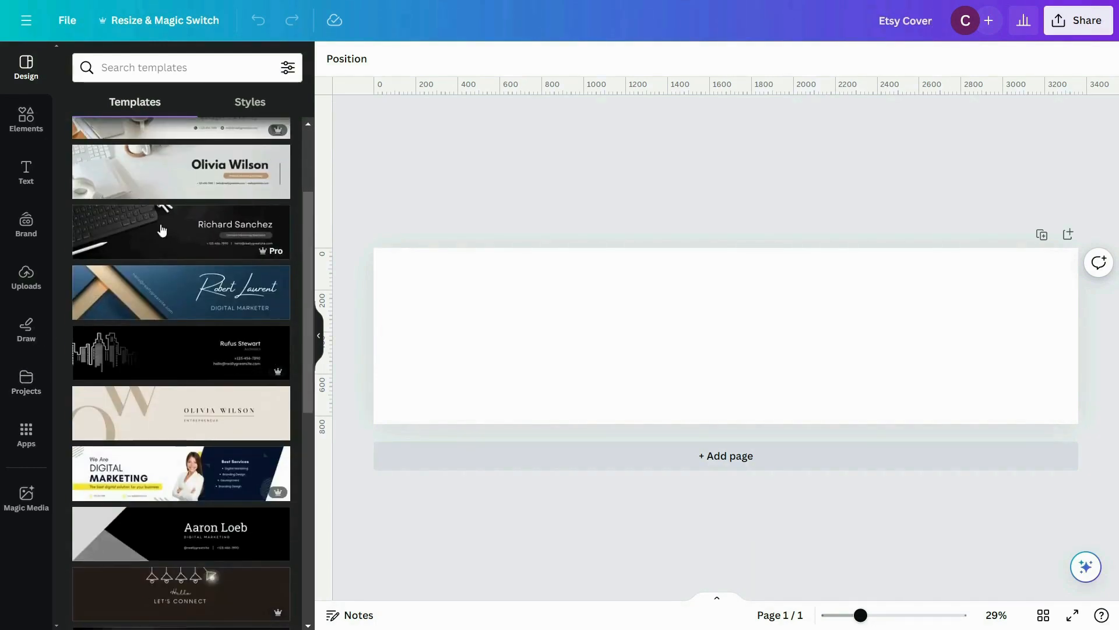
{"action": "scroll", "coordinate": [179, 224], "scroll_direction": "down", "scroll_amount": 2}
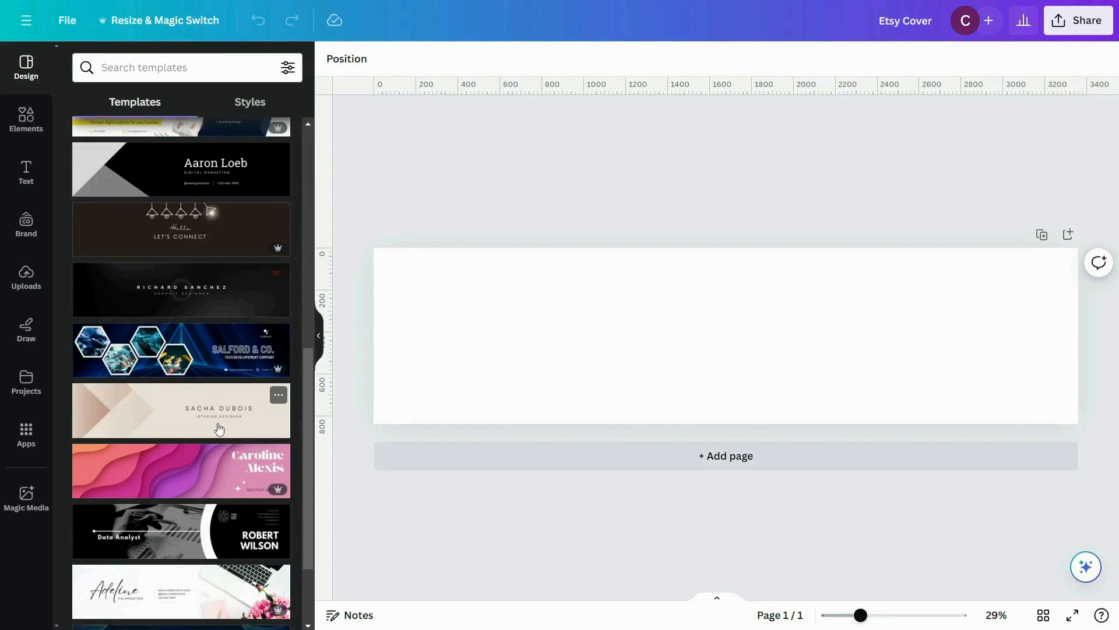
{"action": "scroll", "coordinate": [220, 430], "scroll_direction": "up", "scroll_amount": 6}
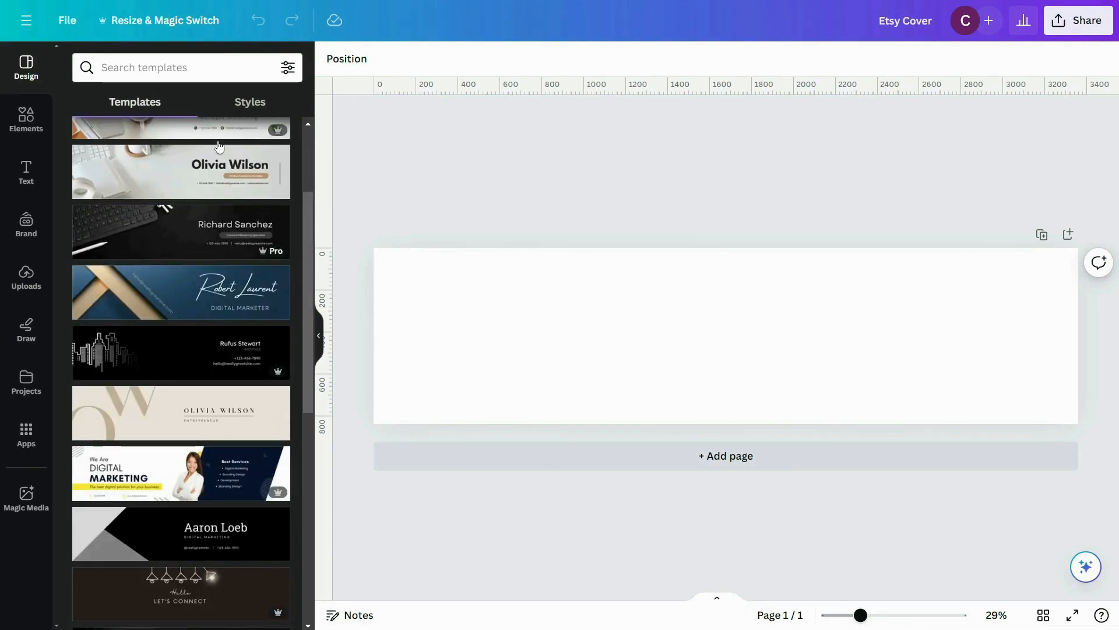
{"action": "left_click", "coordinate": [226, 67]}
{"action": "type", "text": "wall art"}
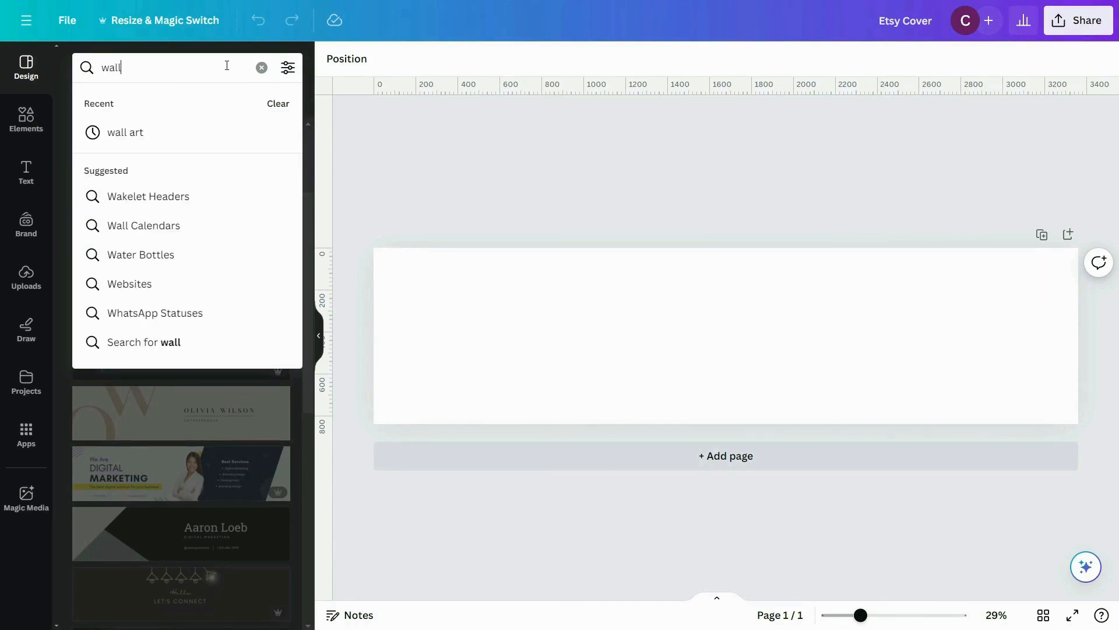
{"action": "key", "text": "Return"}
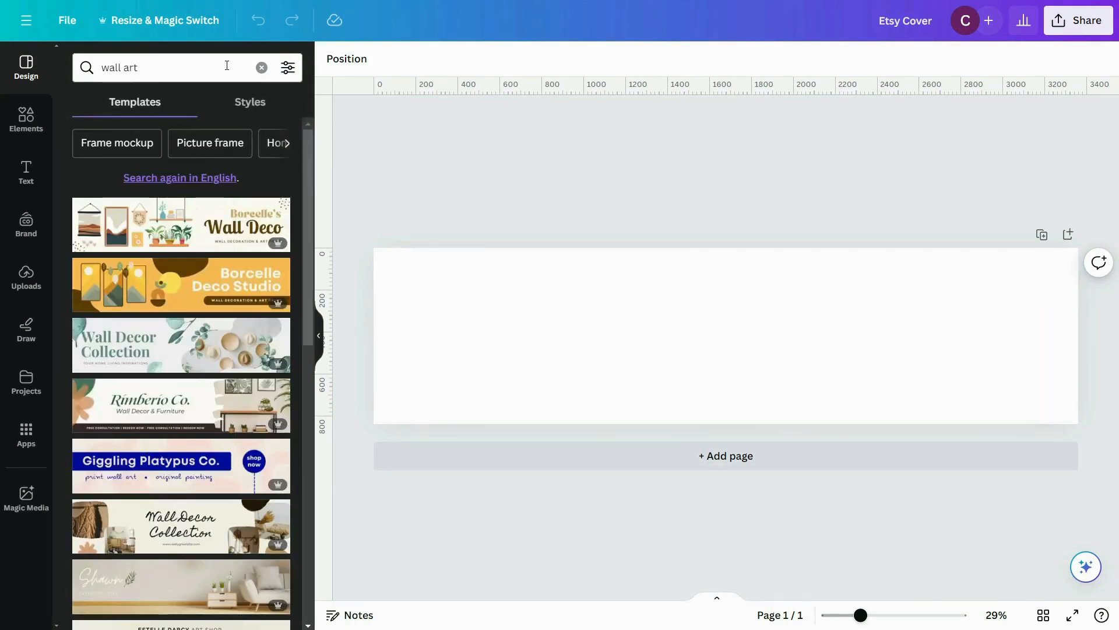
Step: Apply the Neutral Aesthetic Minimalist Digital Art Etsy Cover Photo template with the "STUDIO SHODWE" heading to the blank cover
{"action": "scroll", "coordinate": [239, 175], "scroll_direction": "down", "scroll_amount": 3}
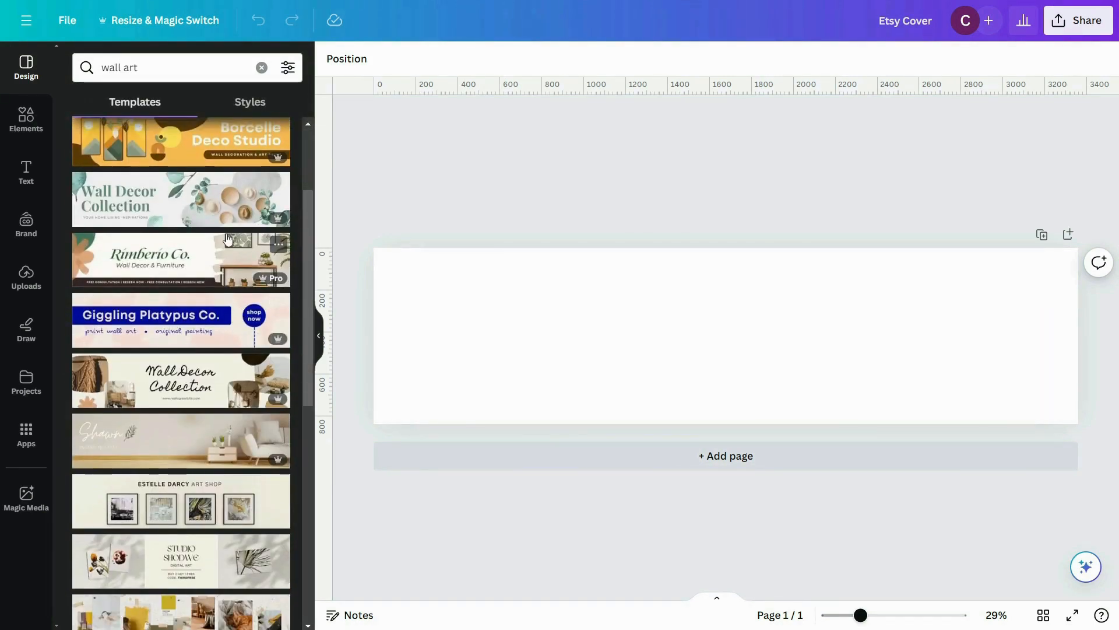
{"action": "scroll", "coordinate": [226, 233], "scroll_direction": "down", "scroll_amount": 3}
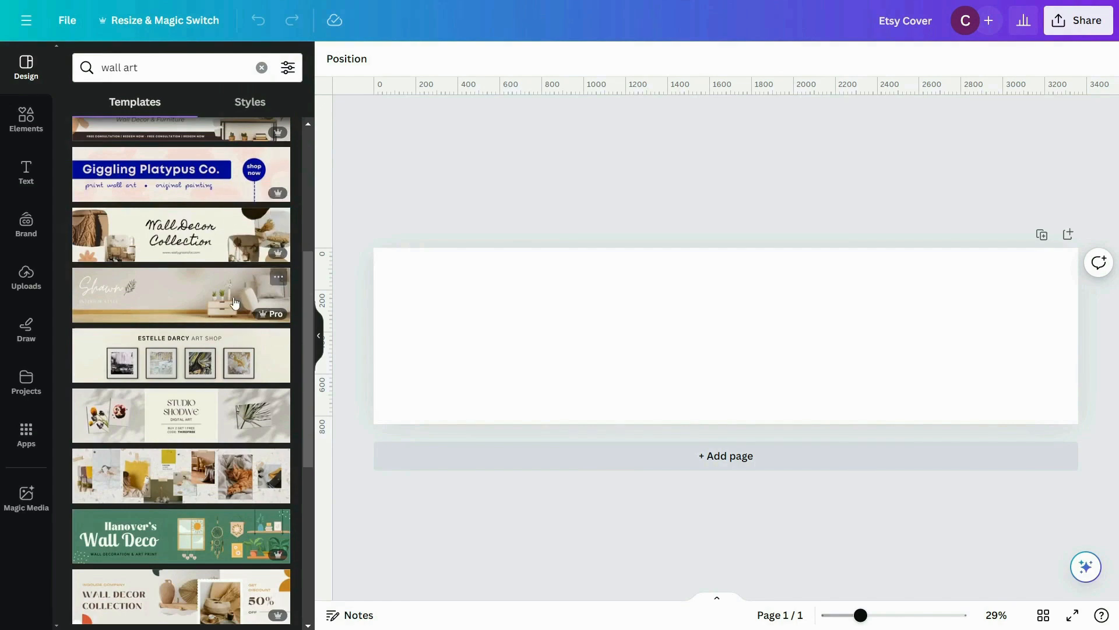
{"action": "scroll", "coordinate": [235, 302], "scroll_direction": "down", "scroll_amount": 9}
{"action": "scroll", "coordinate": [196, 327], "scroll_direction": "up", "scroll_amount": 9}
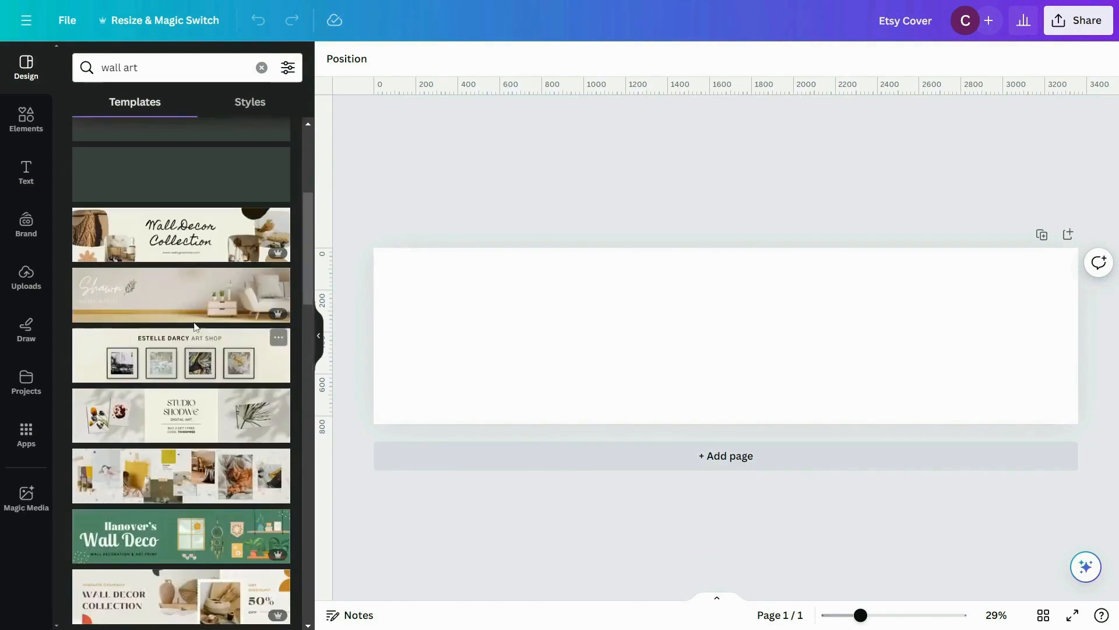
{"action": "scroll", "coordinate": [196, 327], "scroll_direction": "down", "scroll_amount": 3}
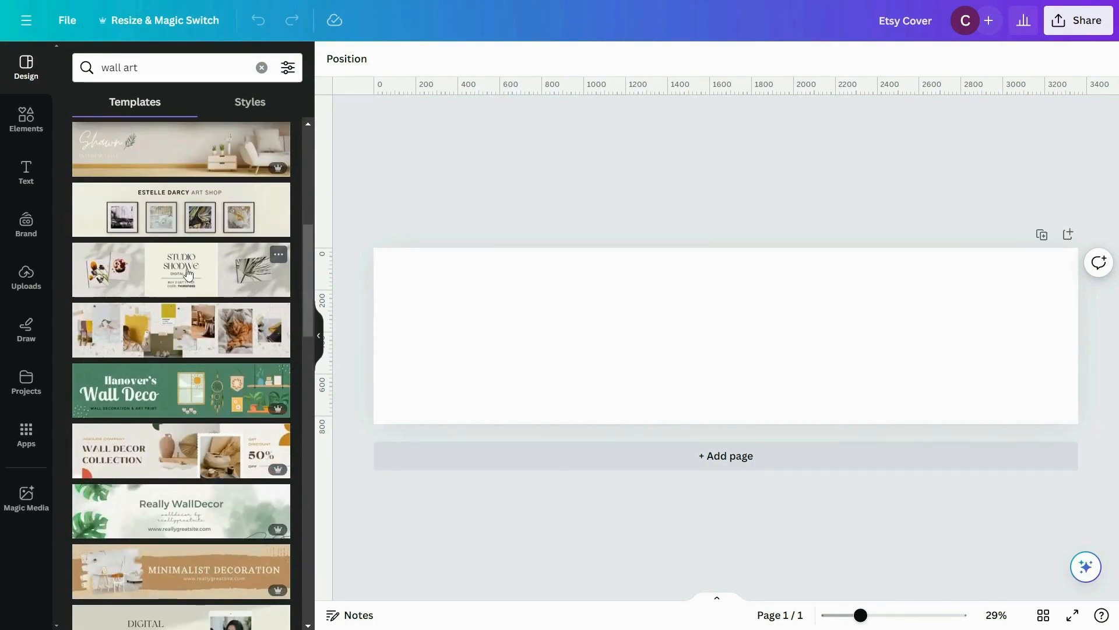
{"action": "left_click", "coordinate": [188, 272]}
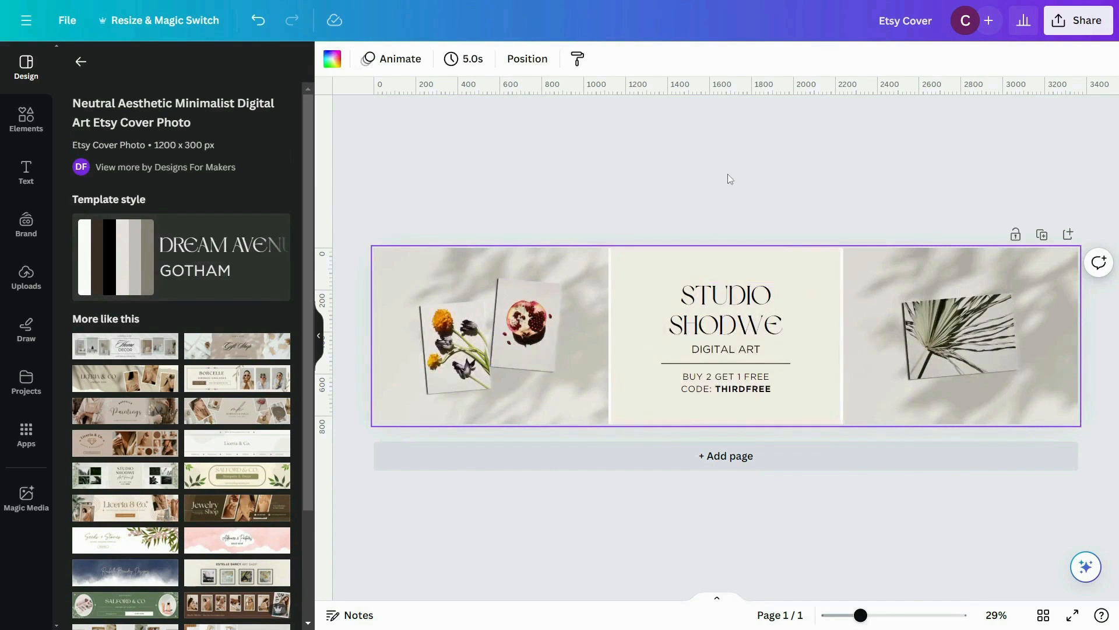
{"action": "left_click", "coordinate": [728, 175]}
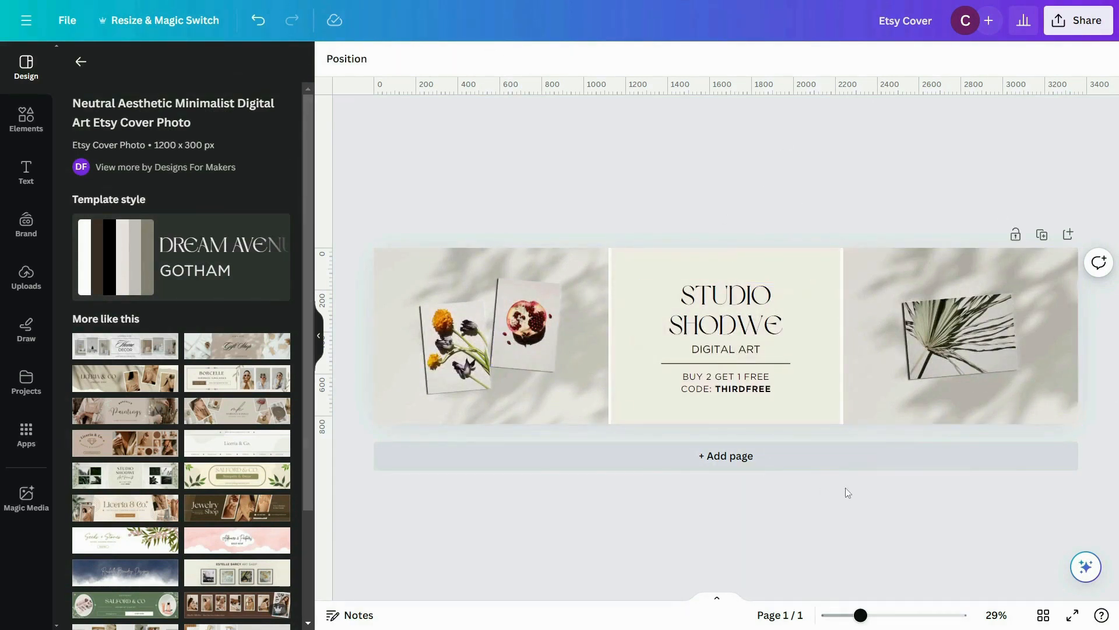
{"action": "left_click", "coordinate": [541, 331]}
{"action": "left_click", "coordinate": [449, 351]}
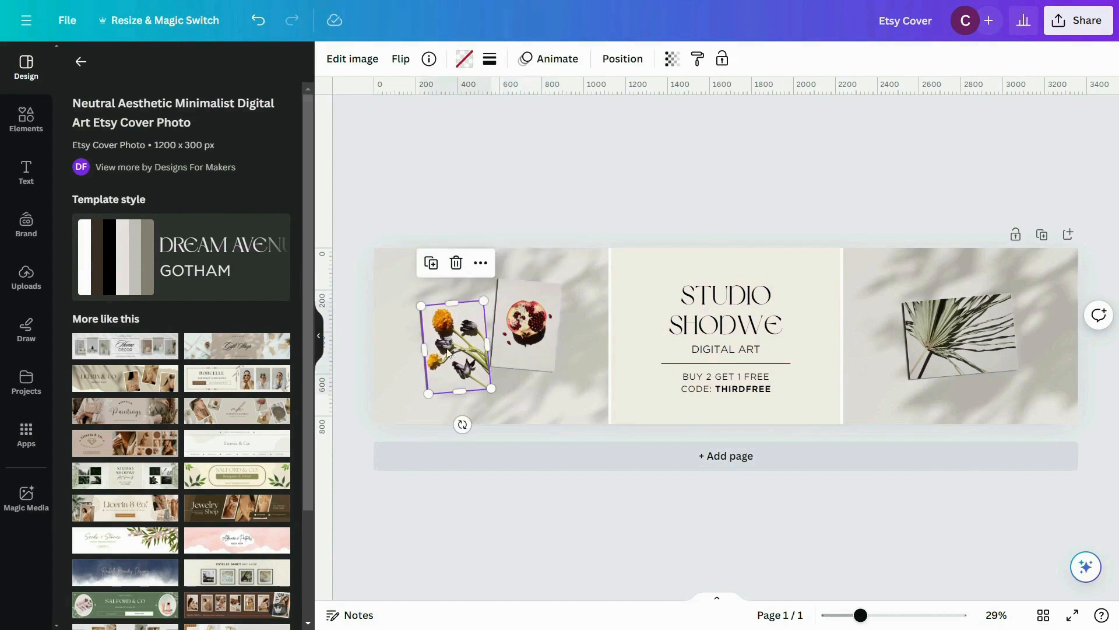
{"action": "left_click", "coordinate": [535, 328]}
{"action": "left_click", "coordinate": [1012, 364]}
{"action": "left_click", "coordinate": [650, 153]}
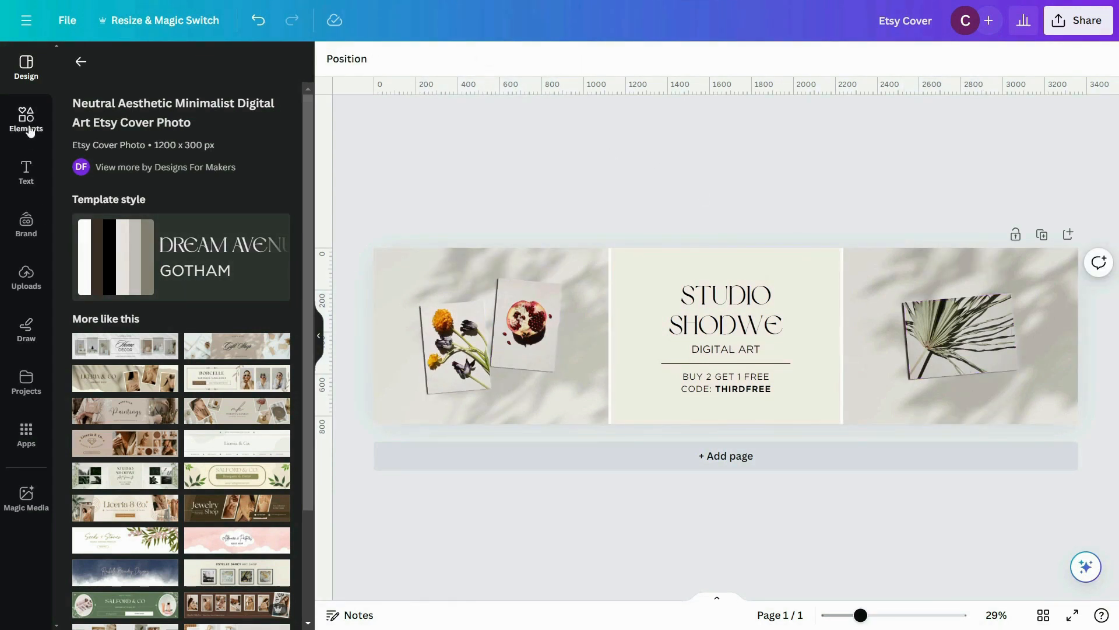
Step: Place the uploaded leaf line artwork with the orange circle into the frame holding the flower picture
{"action": "left_click", "coordinate": [29, 289]}
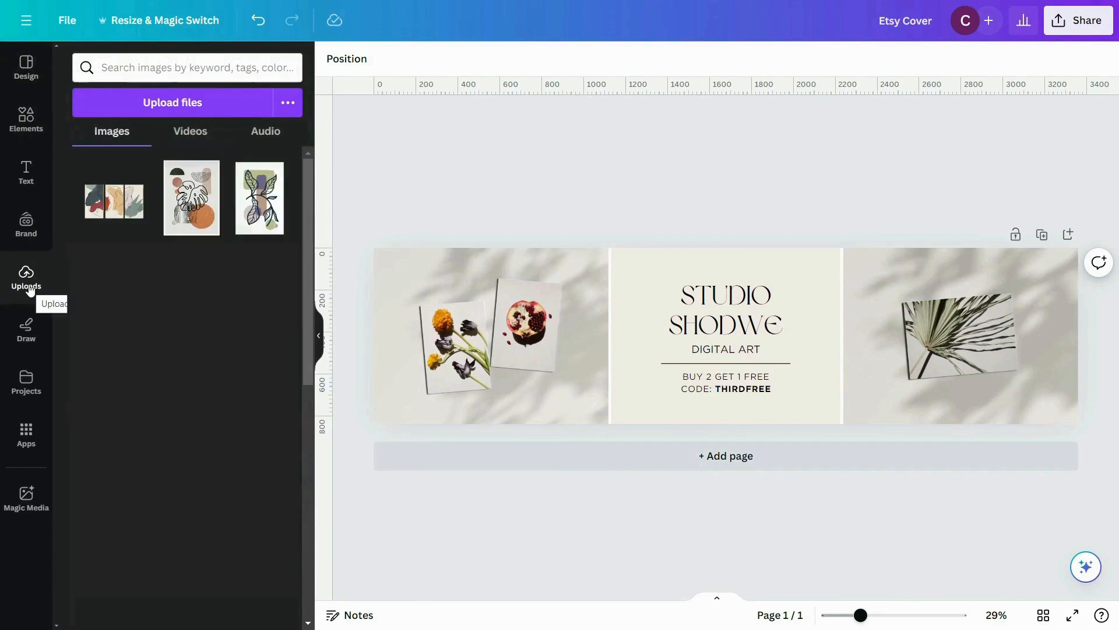
{"action": "left_click", "coordinate": [183, 213]}
{"action": "left_click", "coordinate": [693, 234]}
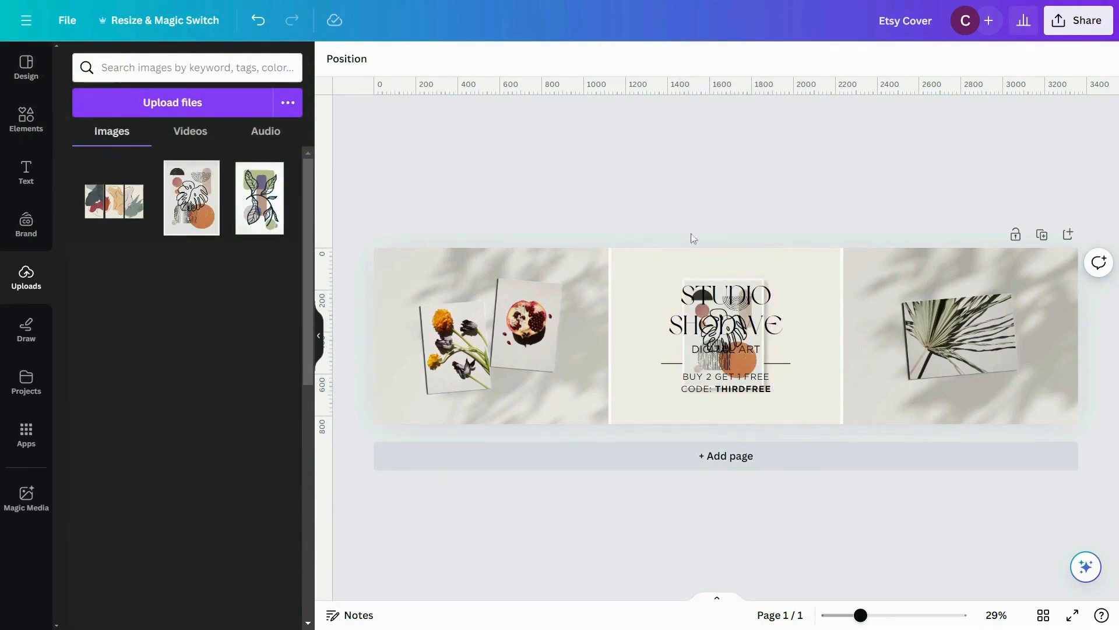
{"action": "left_click", "coordinate": [730, 279]}
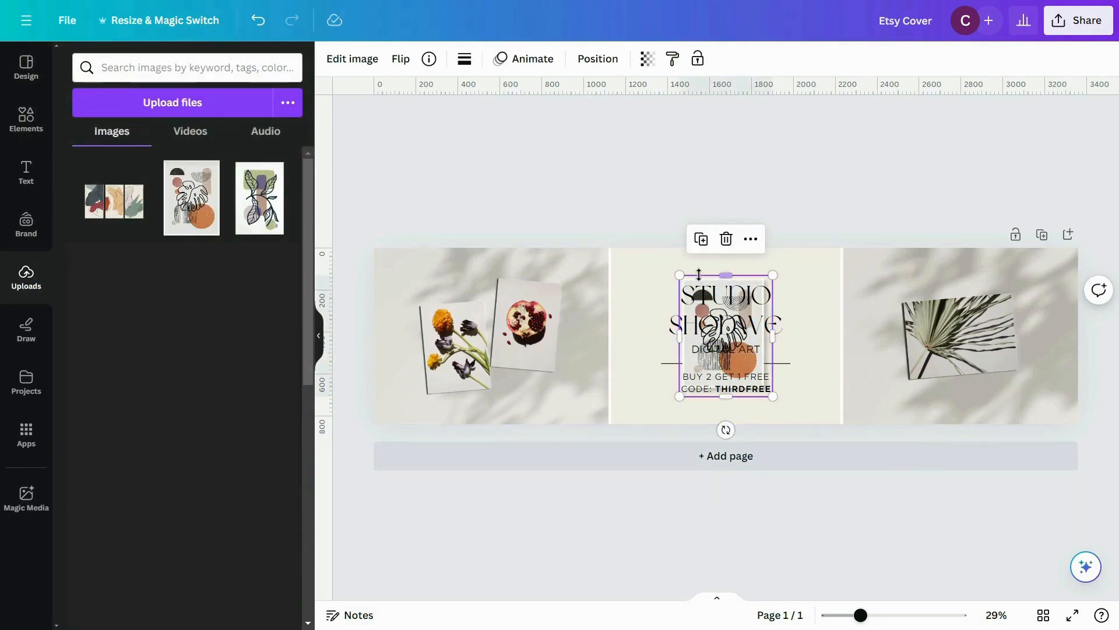
{"action": "left_click_drag", "start_coordinate": [726, 291], "coordinate": [464, 342]}
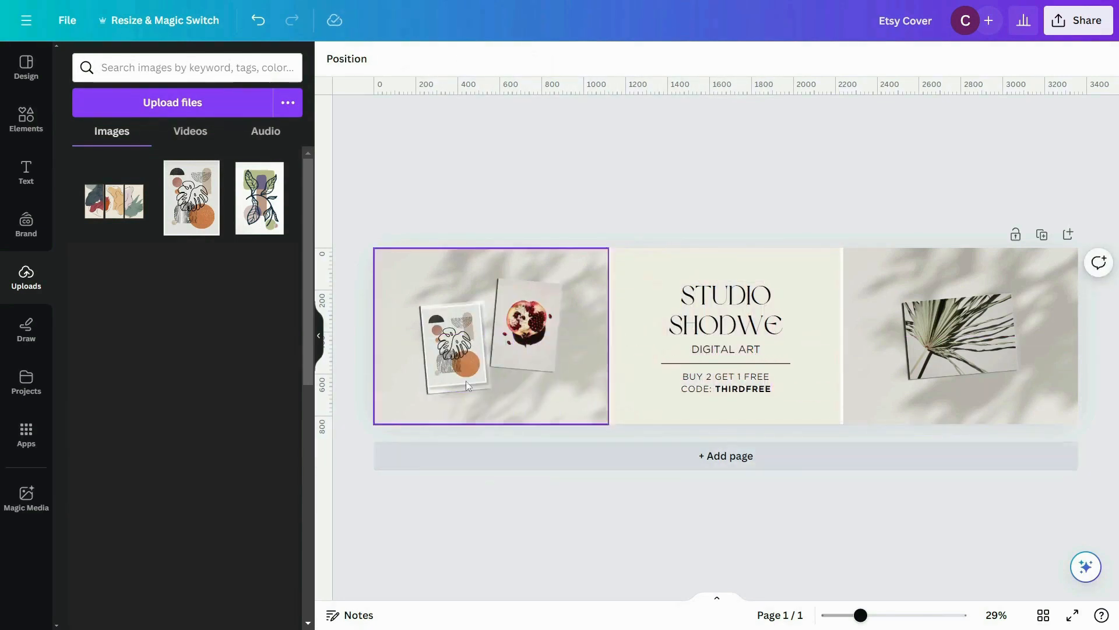
Step: Enlarge the leaf line artwork inside its tilted frame until its outer border is cropped away
{"action": "double_click", "coordinate": [462, 368]}
{"action": "left_click_drag", "start_coordinate": [494, 395], "coordinate": [503, 399]}
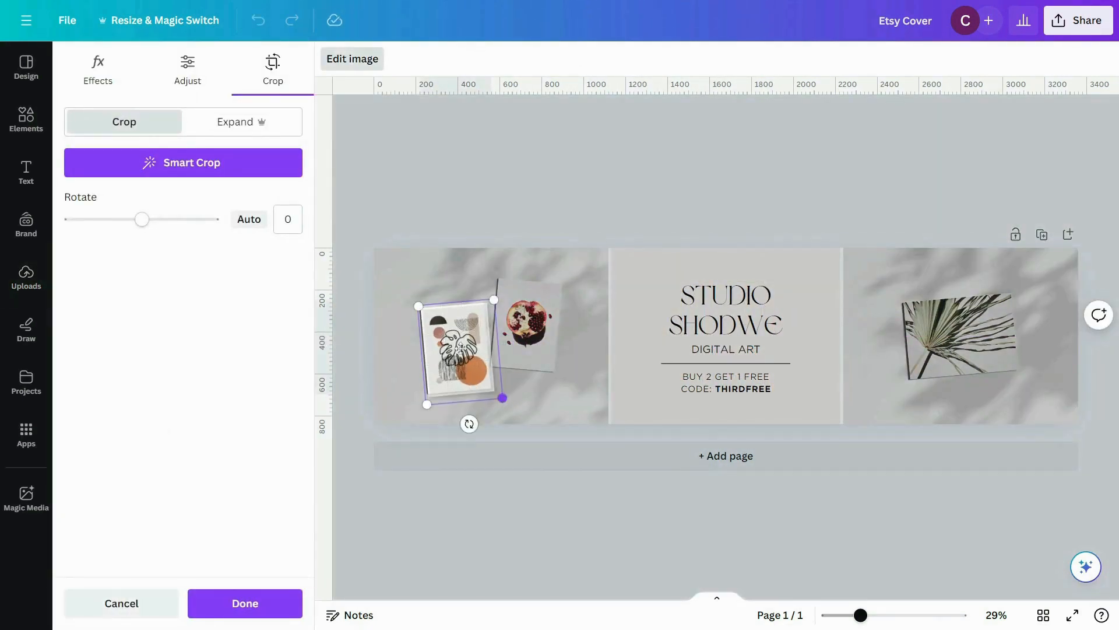
{"action": "left_click_drag", "start_coordinate": [414, 304], "coordinate": [409, 298]}
{"action": "left_click", "coordinate": [526, 205]}
{"action": "left_click", "coordinate": [526, 205]}
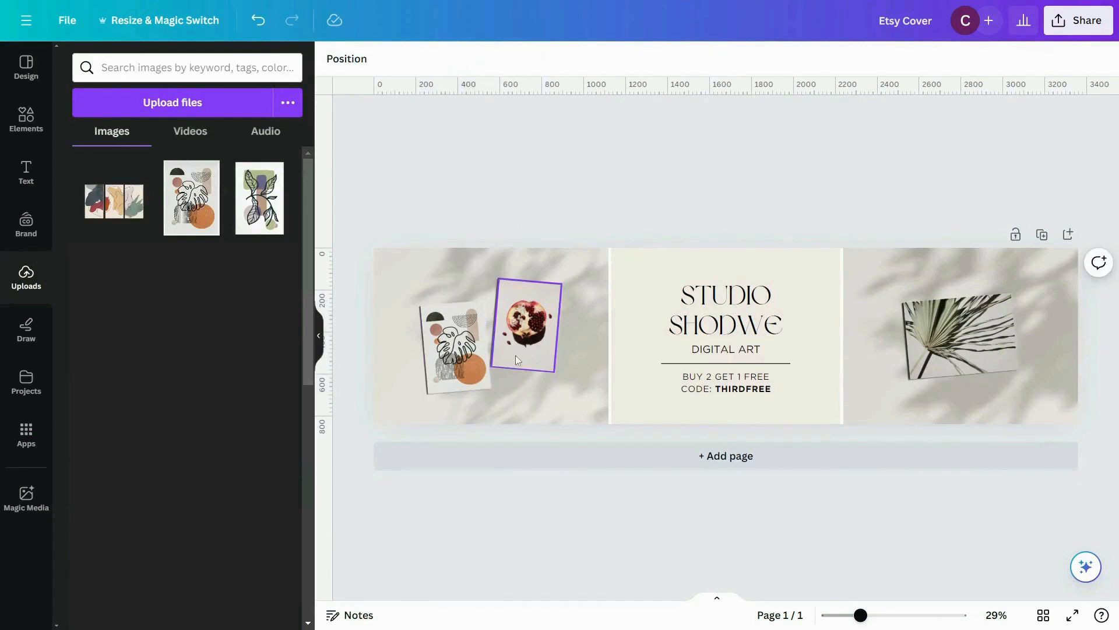
Step: Replace the pomegranate picture with the uploaded green and purple botanical artwork, enlarging it inside the frame to crop its border
{"action": "left_click", "coordinate": [259, 198]}
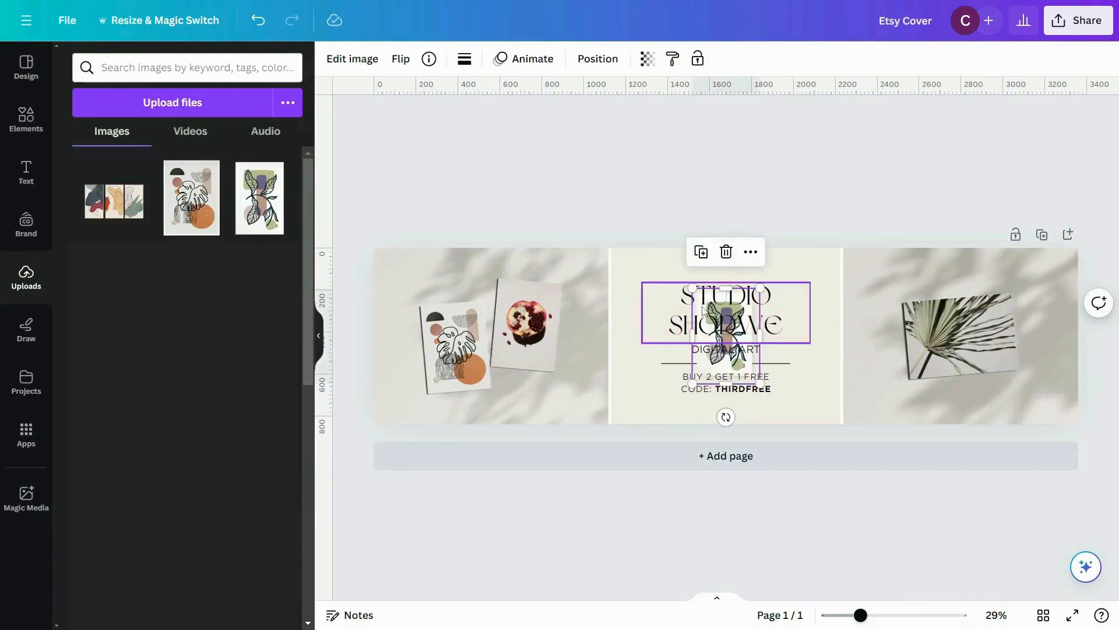
{"action": "left_click_drag", "start_coordinate": [704, 373], "coordinate": [527, 330]}
{"action": "double_click", "coordinate": [528, 330]}
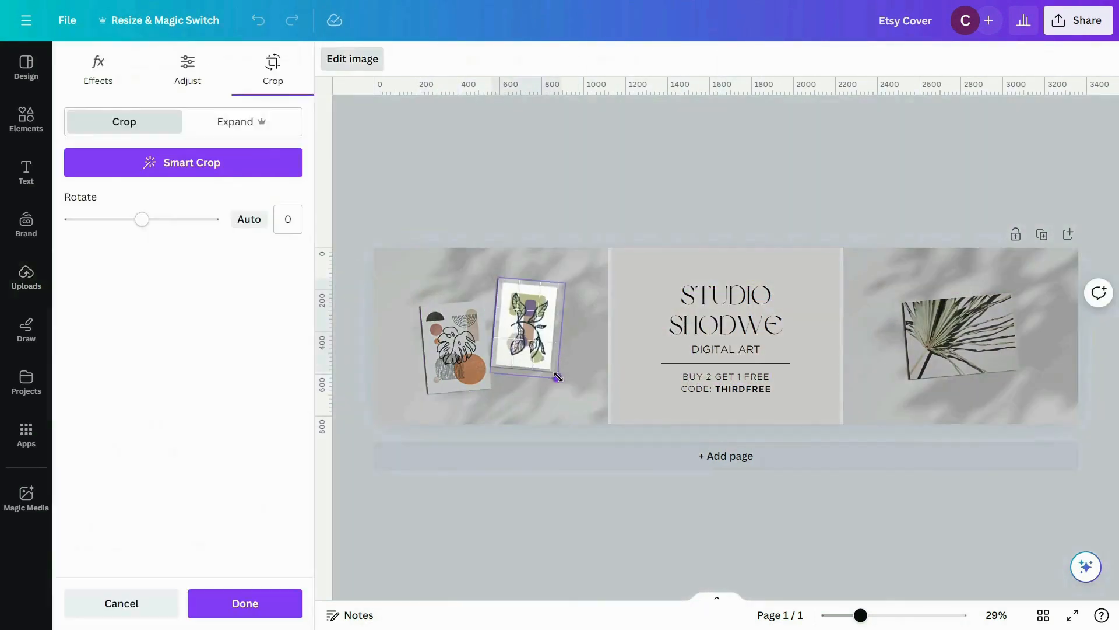
{"action": "left_click_drag", "start_coordinate": [497, 280], "coordinate": [494, 270]}
{"action": "left_click", "coordinate": [575, 195]}
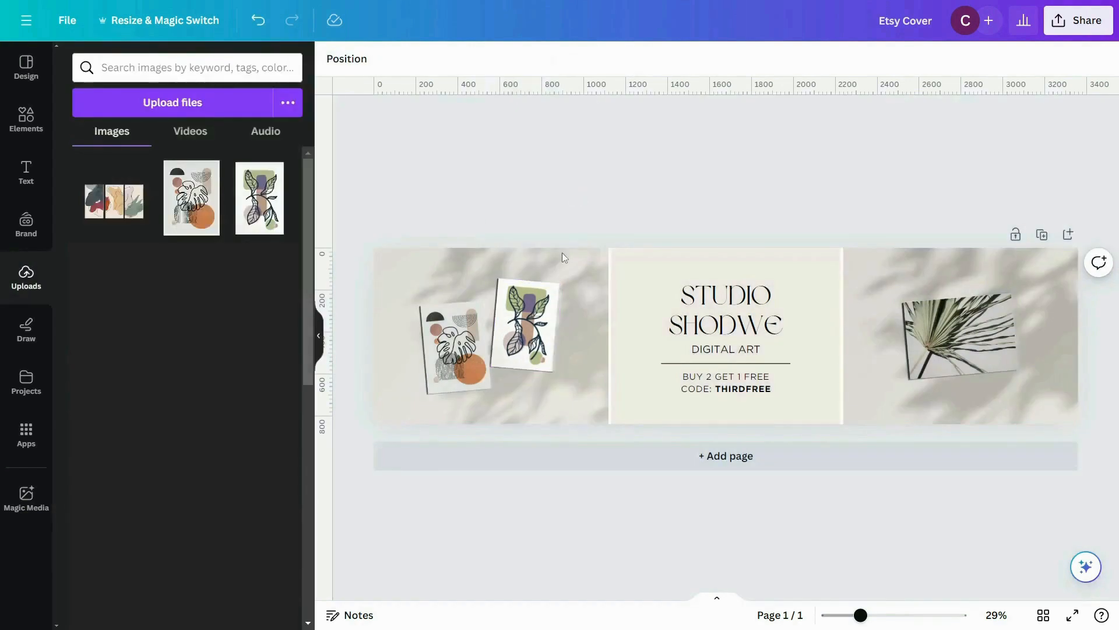
Step: Add the uploaded three-panel abstract artwork, shrink it and move it to the upper corner beside the palm leaf picture
{"action": "left_click", "coordinate": [131, 220]}
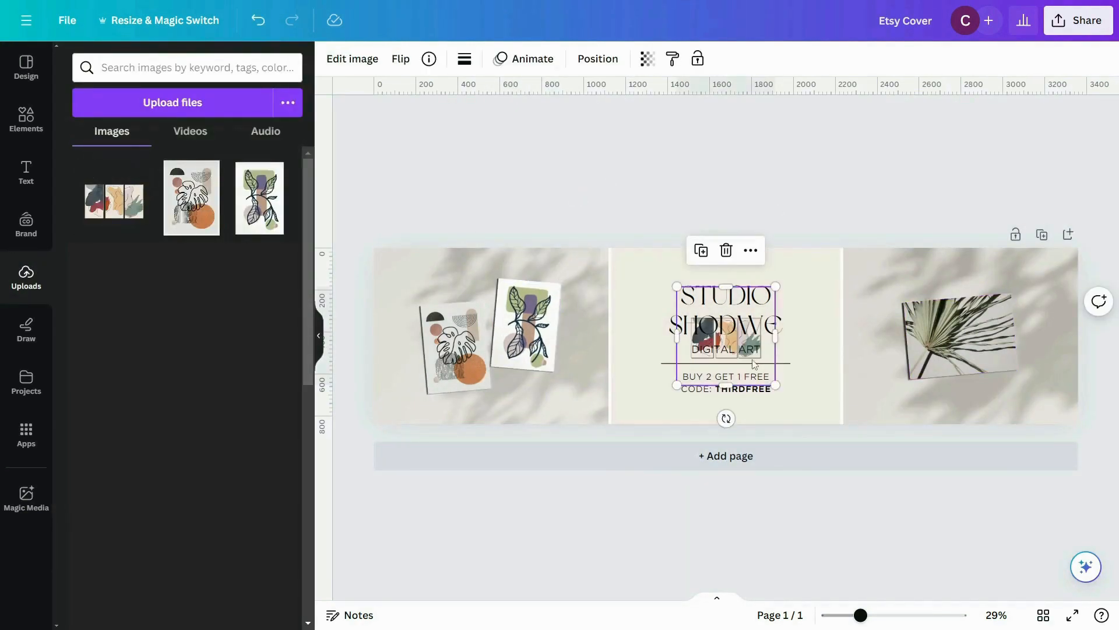
{"action": "left_click_drag", "start_coordinate": [755, 365], "coordinate": [826, 372]}
{"action": "left_click_drag", "start_coordinate": [824, 300], "coordinate": [824, 319]}
{"action": "left_click_drag", "start_coordinate": [811, 348], "coordinate": [868, 284]}
Step: Delete the palm leaf picture together with its empty frame
{"action": "double_click", "coordinate": [952, 360]}
{"action": "key", "text": "Escape"}
{"action": "key", "text": "Delete"}
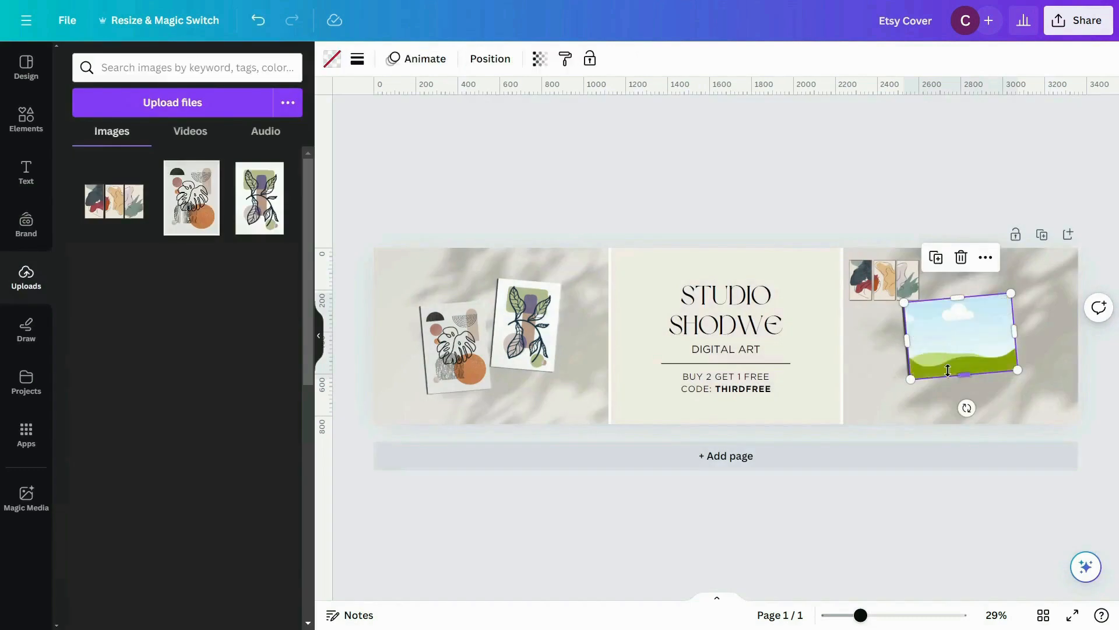
{"action": "key", "text": "Delete"}
Step: Enlarge the three-panel artwork and move it toward the center section, clear of the blank card
{"action": "left_click", "coordinate": [898, 286]}
{"action": "left_click_drag", "start_coordinate": [934, 307], "coordinate": [1043, 381]}
{"action": "left_click_drag", "start_coordinate": [981, 330], "coordinate": [823, 294]}
{"action": "left_click", "coordinate": [1068, 358]}
{"action": "left_click", "coordinate": [740, 132]}
Step: Remove the blank card from the shadow background image with Magic Eraser, using brush size 61
{"action": "left_click", "coordinate": [1013, 347]}
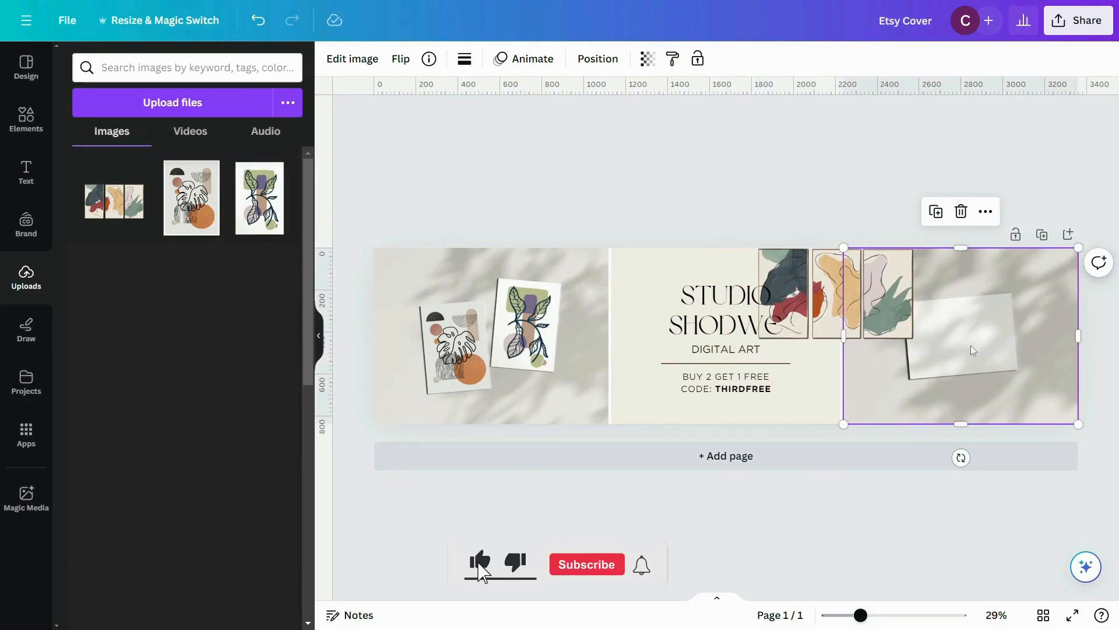
{"action": "left_click", "coordinate": [352, 59]}
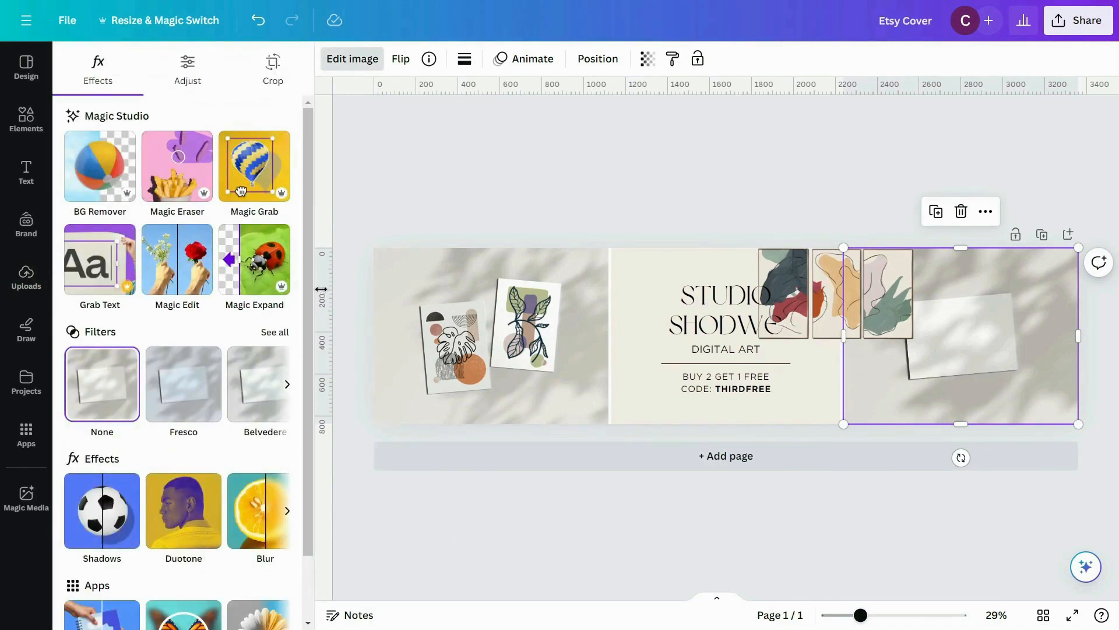
{"action": "left_click", "coordinate": [178, 165]}
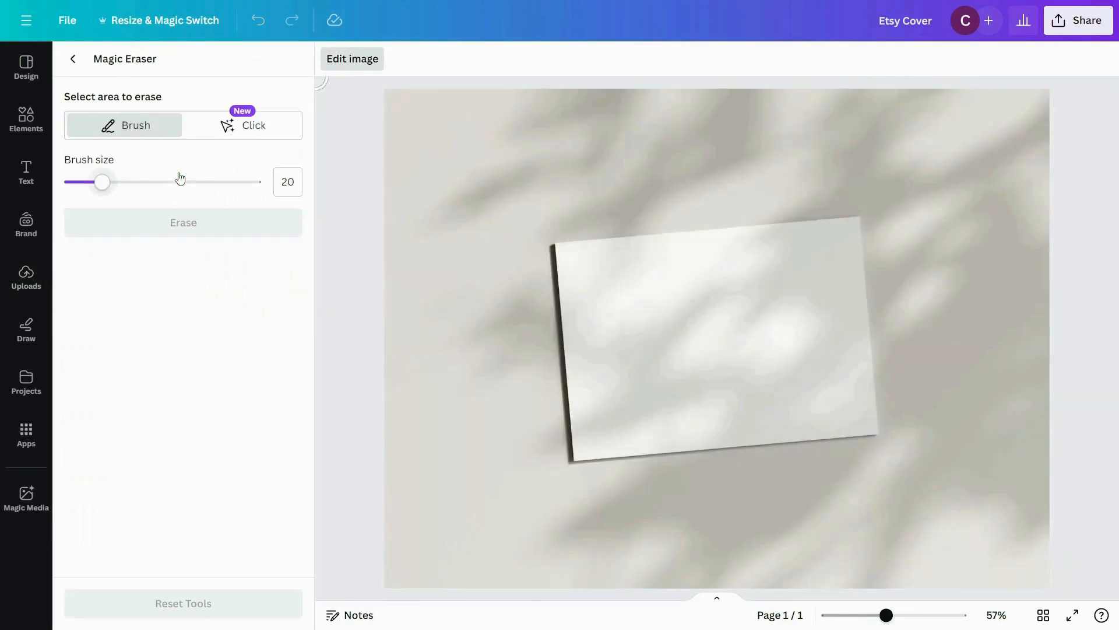
{"action": "left_click_drag", "start_coordinate": [101, 187], "coordinate": [183, 187]}
{"action": "mouse_move", "coordinate": [569, 276]}
{"action": "left_mouse_down"}
{"action": "mouse_move", "coordinate": [584, 378]}
{"action": "mouse_move", "coordinate": [581, 432]}
{"action": "mouse_move", "coordinate": [863, 436]}
{"action": "mouse_move", "coordinate": [885, 429]}
{"action": "mouse_move", "coordinate": [855, 230]}
{"action": "mouse_move", "coordinate": [550, 244]}
{"action": "mouse_move", "coordinate": [733, 380]}
{"action": "mouse_move", "coordinate": [808, 291]}
{"action": "mouse_move", "coordinate": [629, 347]}
{"action": "mouse_move", "coordinate": [782, 364]}
{"action": "mouse_move", "coordinate": [618, 326]}
{"action": "mouse_move", "coordinate": [854, 400]}
{"action": "left_mouse_up"}
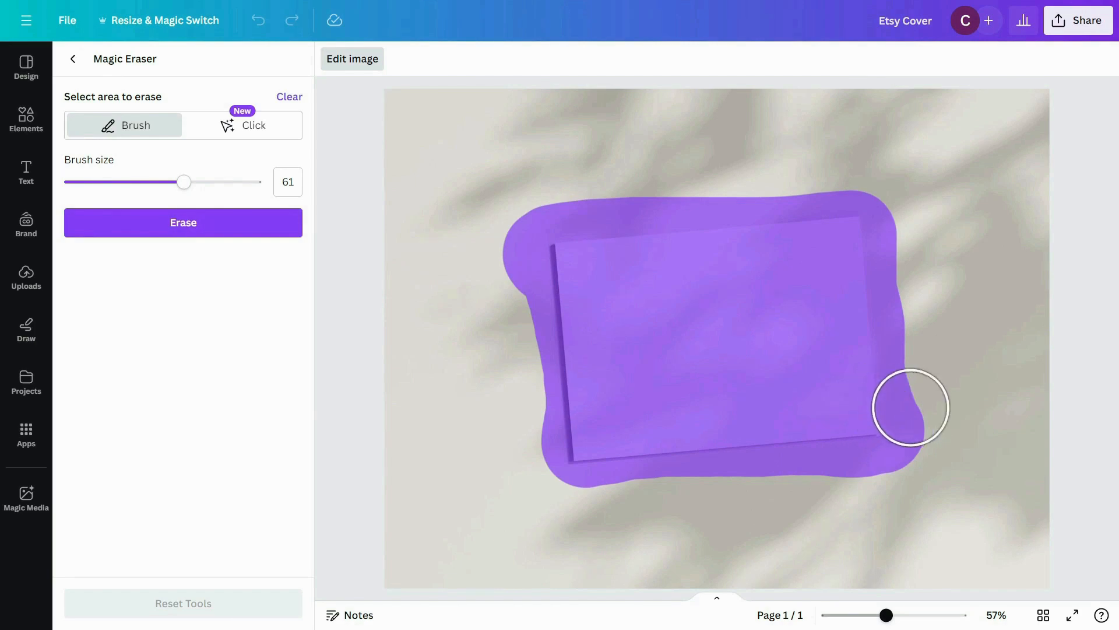
{"action": "left_click", "coordinate": [200, 227]}
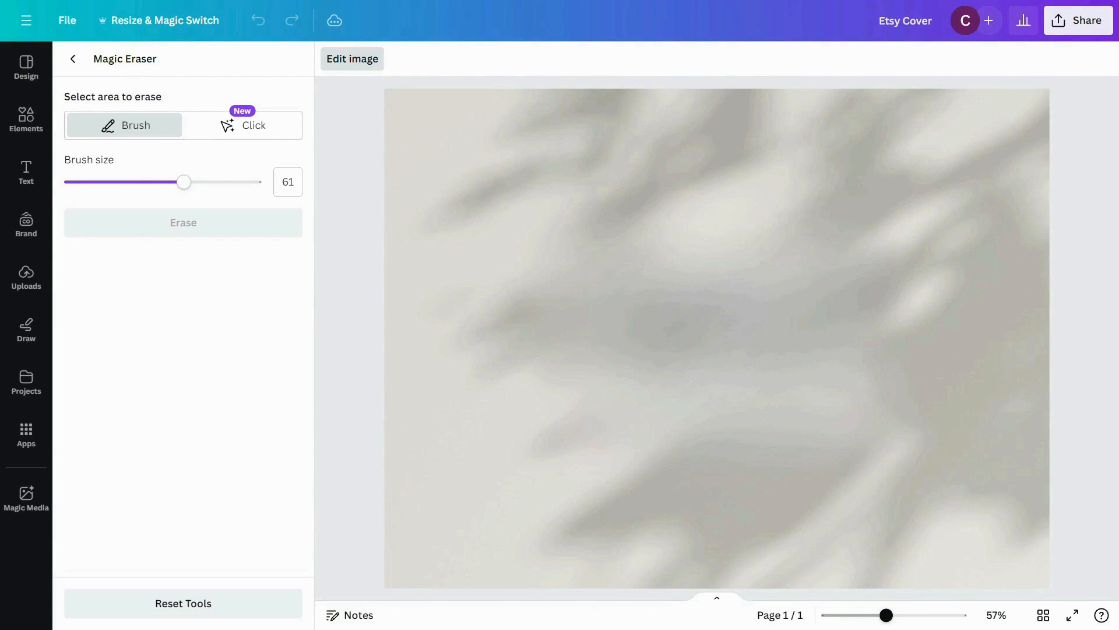
{"action": "left_click", "coordinate": [74, 59]}
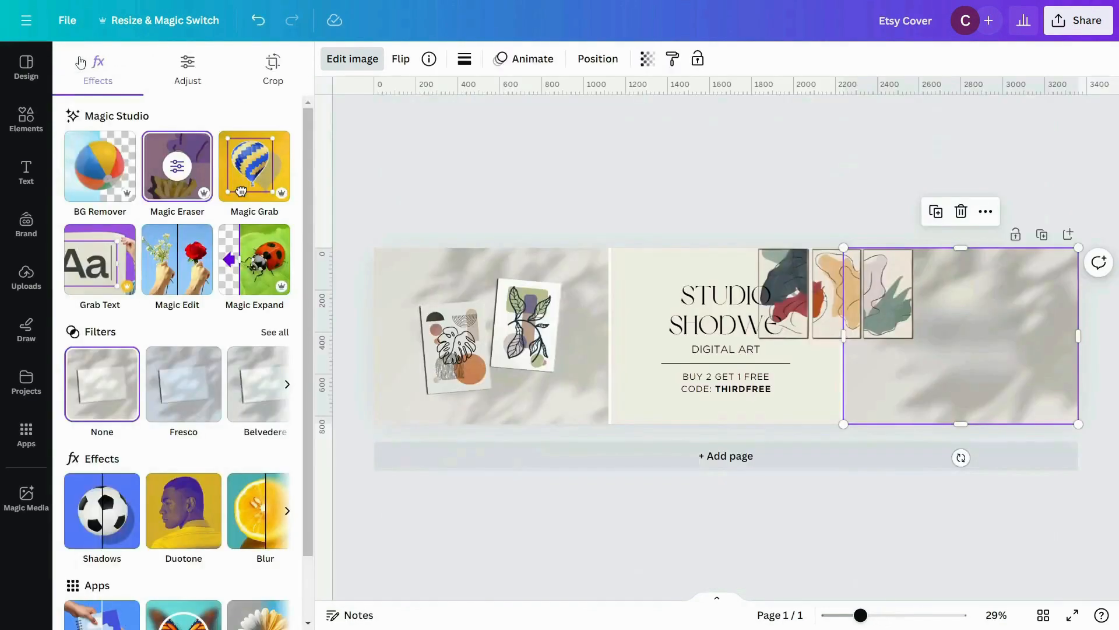
Step: Move the three-panel artwork to the middle of the cleared shadow background
{"action": "left_click", "coordinate": [859, 483]}
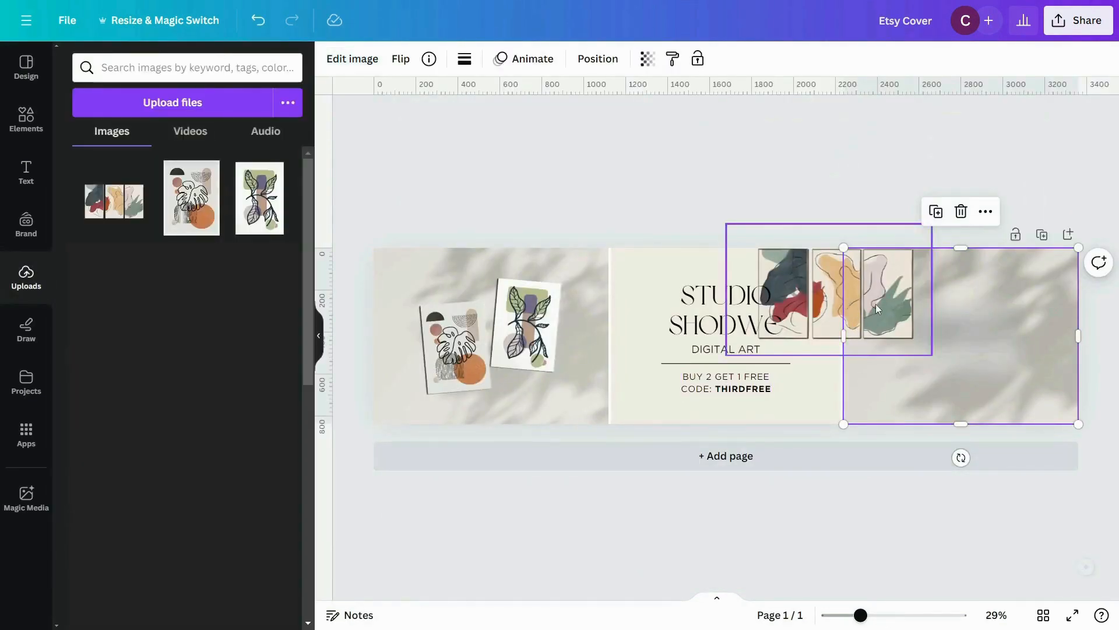
{"action": "left_click_drag", "start_coordinate": [881, 302], "coordinate": [1000, 344]}
{"action": "left_click", "coordinate": [997, 526]}
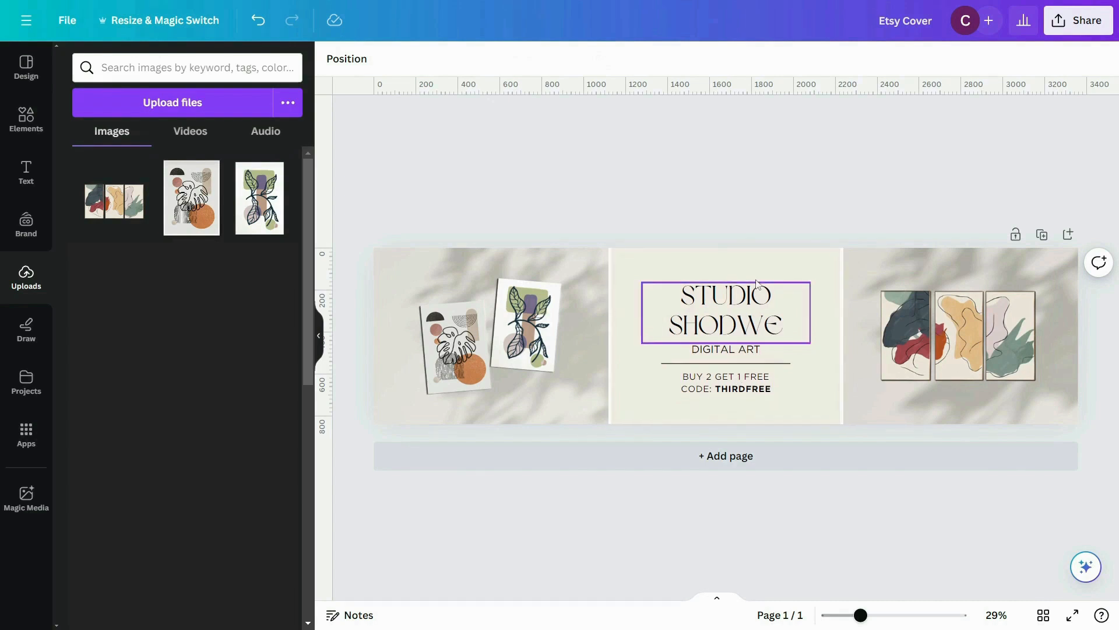
Step: Replace the "STUDIO SHODWE" heading text with "DIGINPRINT"
{"action": "left_click", "coordinate": [744, 317]}
{"action": "left_click", "coordinate": [744, 315]}
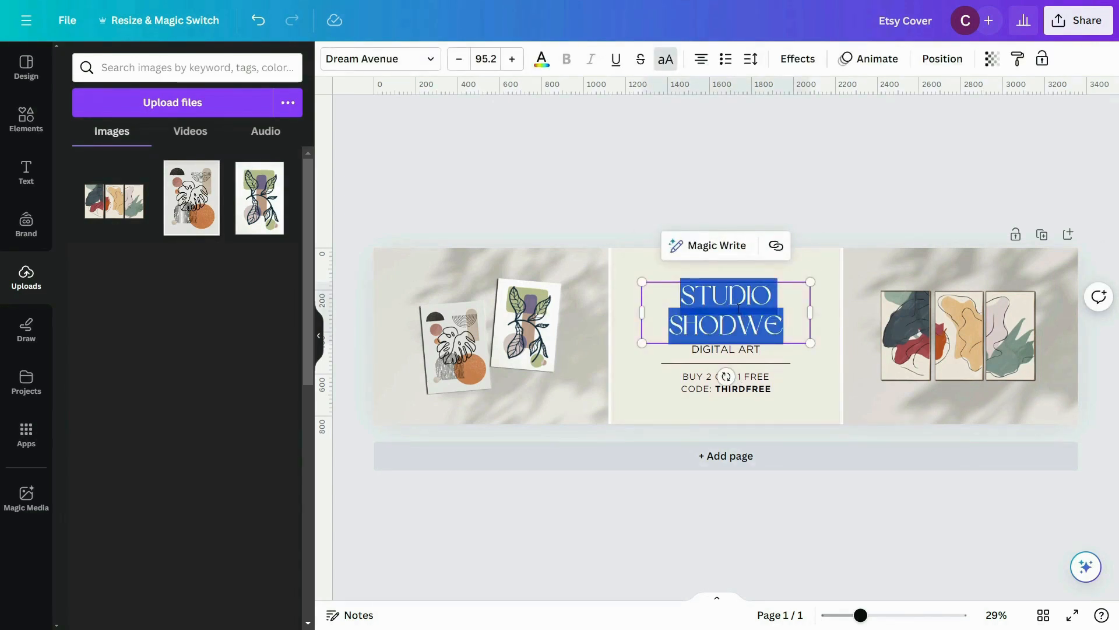
{"action": "type", "text": "DIGINPRINT"}
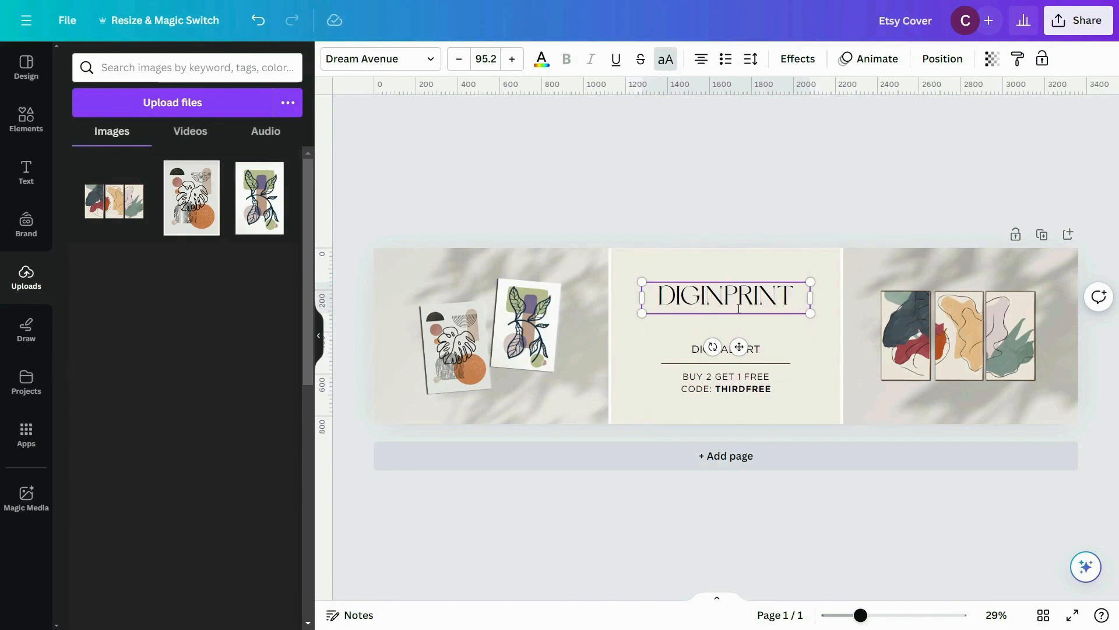
Step: Duplicate the "DIGINPRINT" heading directly below the original and change the copy's text to "ART SHOP"
{"action": "left_click_drag", "start_coordinate": [706, 296], "coordinate": [706, 323], "text": "alt"}
{"action": "left_click", "coordinate": [706, 323]}
{"action": "type", "text": "ART SH"}
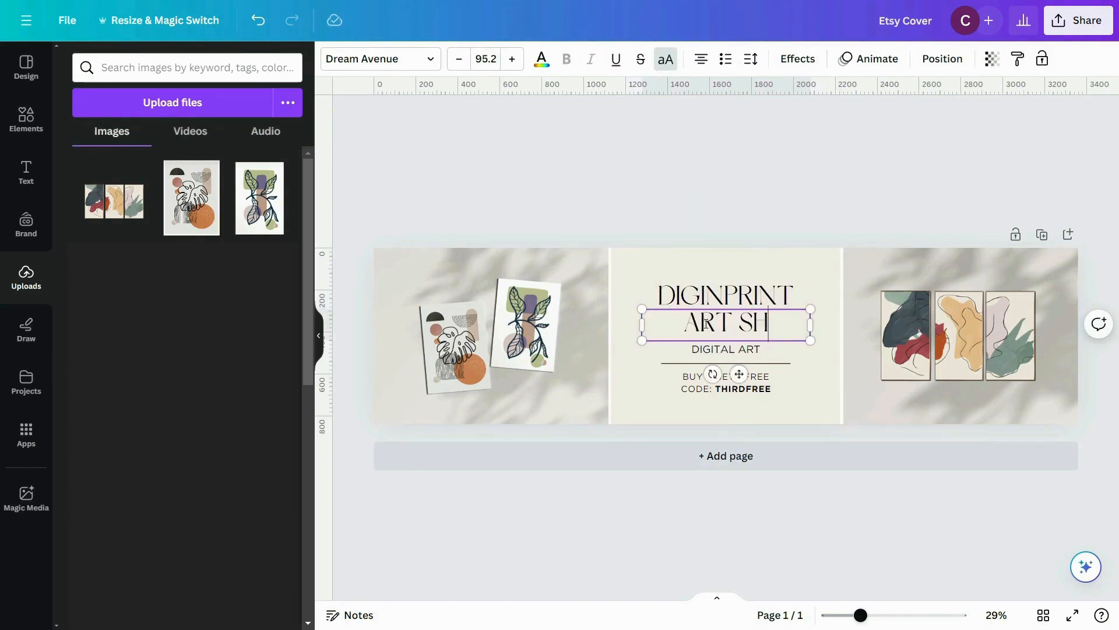
{"action": "type", "text": "OP"}
{"action": "left_click", "coordinate": [750, 190]}
Step: Shift all the text and the divider line in the center panel up slightly as one selection
{"action": "left_click_drag", "start_coordinate": [654, 229], "coordinate": [780, 405]}
{"action": "left_click_drag", "start_coordinate": [738, 320], "coordinate": [737, 314]}
{"action": "left_click", "coordinate": [635, 445]}
{"action": "left_click_drag", "start_coordinate": [637, 393], "coordinate": [635, 397]}
{"action": "left_click_drag", "start_coordinate": [725, 249], "coordinate": [725, 240]}
{"action": "left_click", "coordinate": [758, 230]}
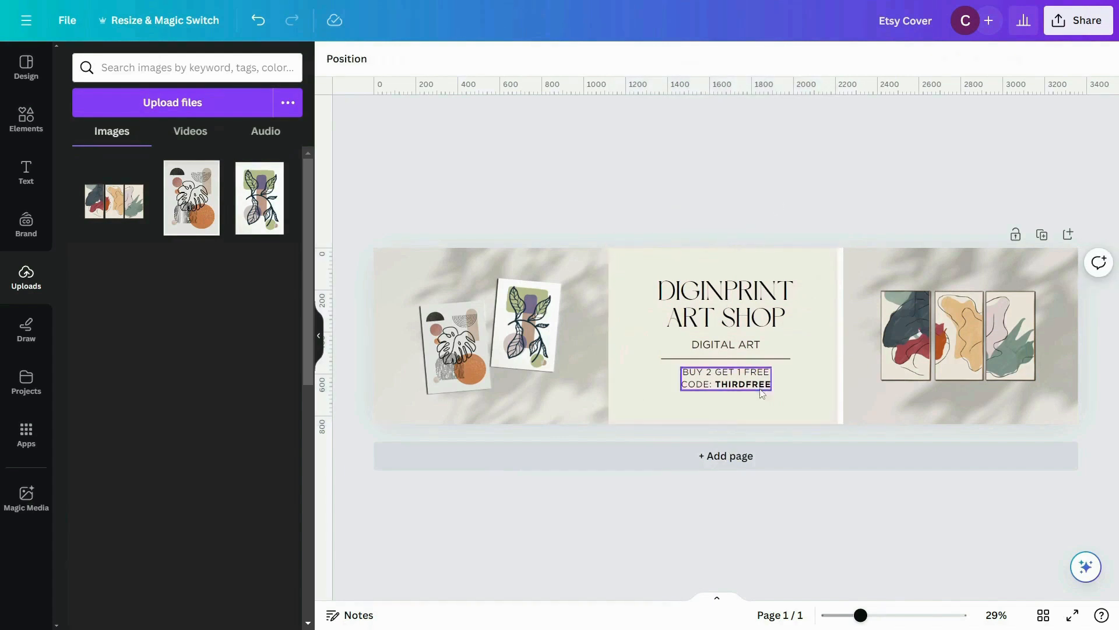
Step: Replace the "BUY 2 GET 1 FREE" promo text with the tagline "MODERN | AESTHETIC | MINIMALISTIC DIGITAL PRINT"
{"action": "scroll", "coordinate": [762, 394], "scroll_direction": "up", "scroll_amount": 4}
{"action": "left_click_drag", "start_coordinate": [707, 361], "coordinate": [707, 361]}
{"action": "left_click", "coordinate": [669, 409]}
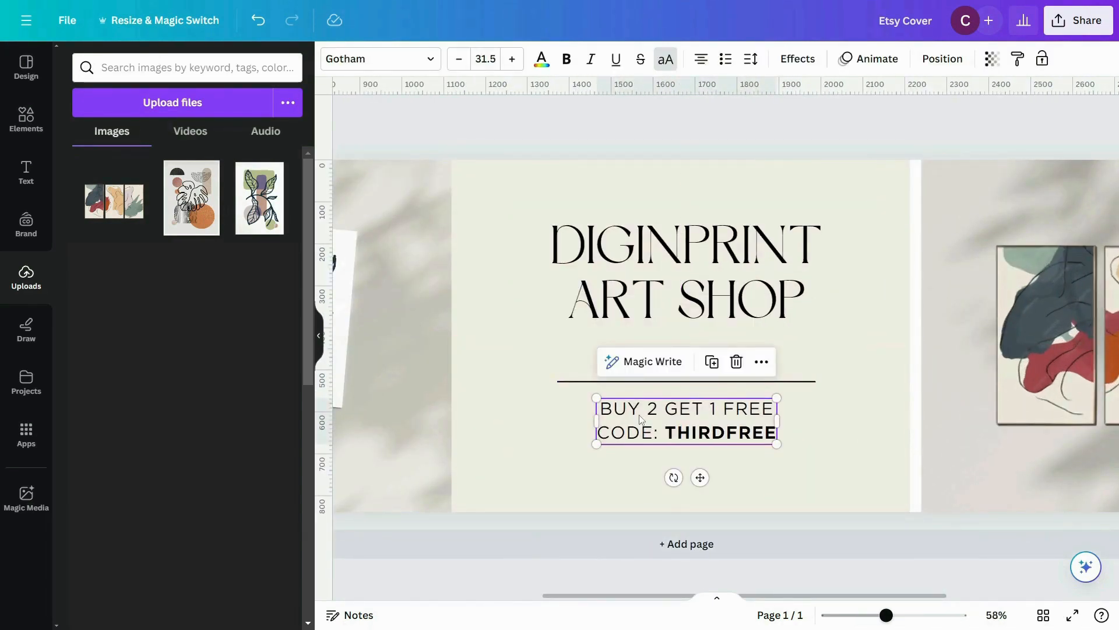
{"action": "left_click_drag", "start_coordinate": [641, 418], "coordinate": [636, 413]}
{"action": "double_click", "coordinate": [630, 408]}
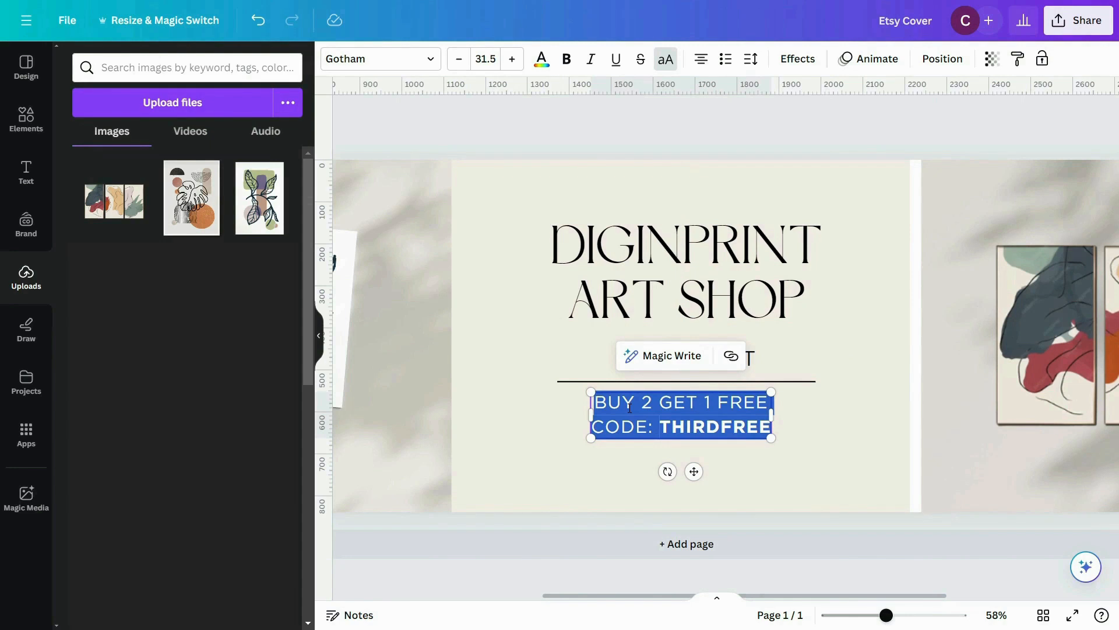
{"action": "key", "text": "BackSpace"}
{"action": "type", "text": "MODERN "}
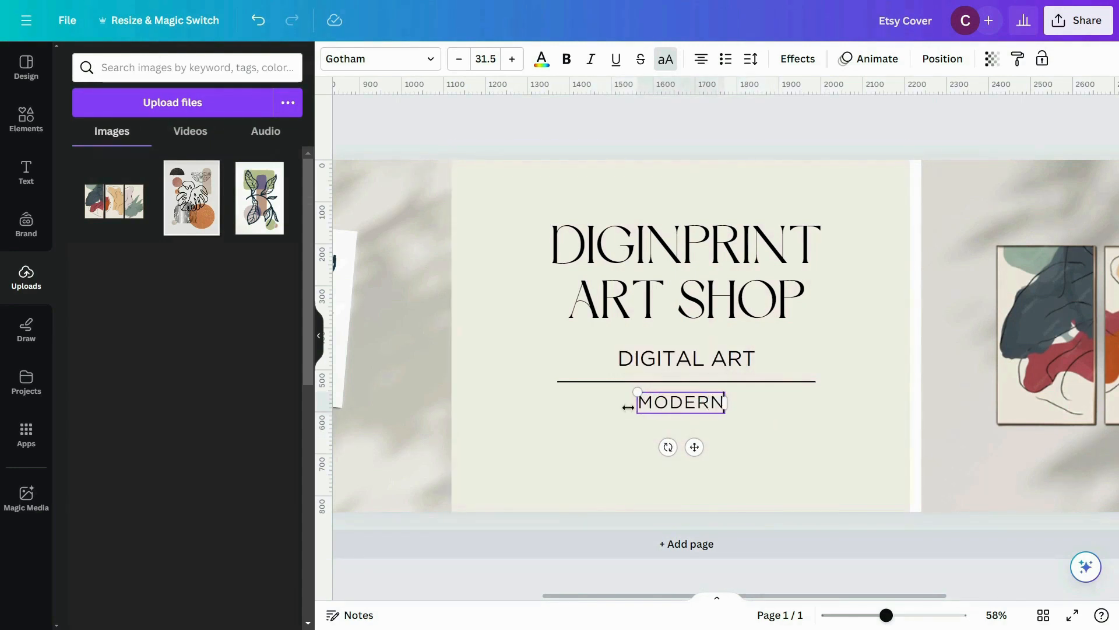
{"action": "type", "text": "| AESTHETIC | MINIMALISTIC DI"}
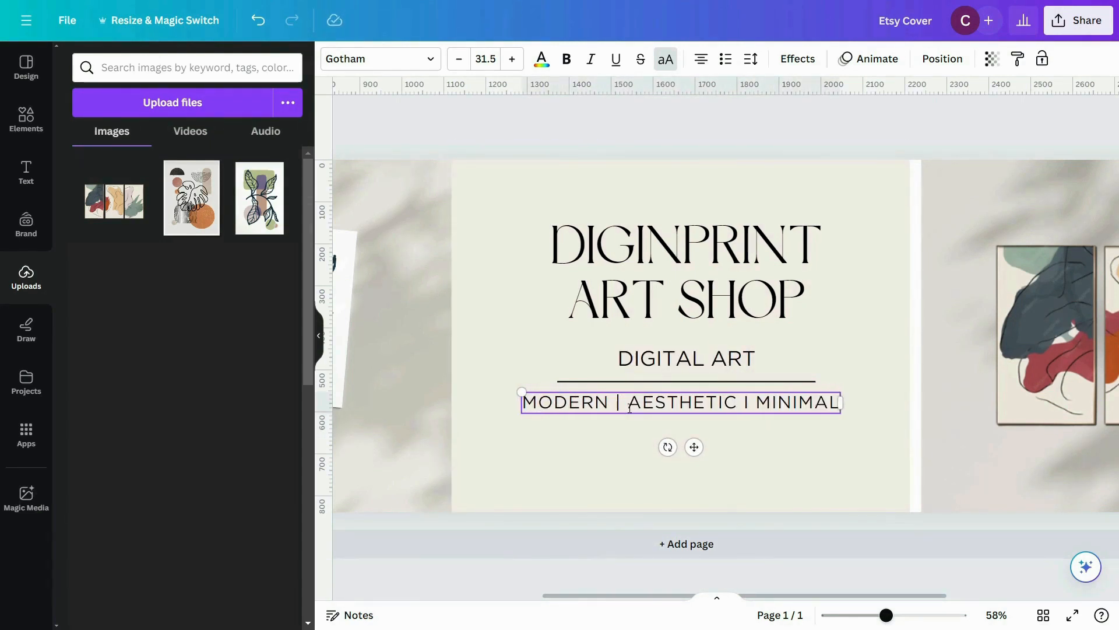
{"action": "type", "text": "GITAL PRINT"}
Step: Shrink the tagline to font size 16.9 and keep it just below the divider line in the center panel
{"action": "left_click", "coordinate": [485, 59]}
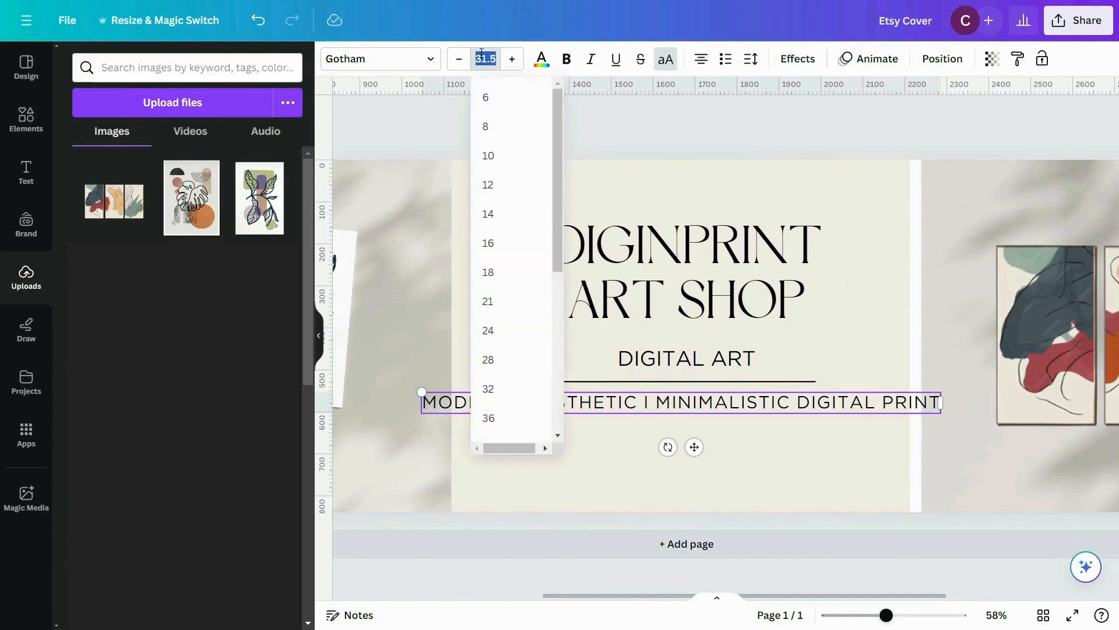
{"action": "left_click", "coordinate": [488, 299]}
{"action": "left_click_drag", "start_coordinate": [848, 392], "coordinate": [814, 391]}
{"action": "left_click", "coordinate": [830, 445]}
{"action": "left_click", "coordinate": [666, 392]}
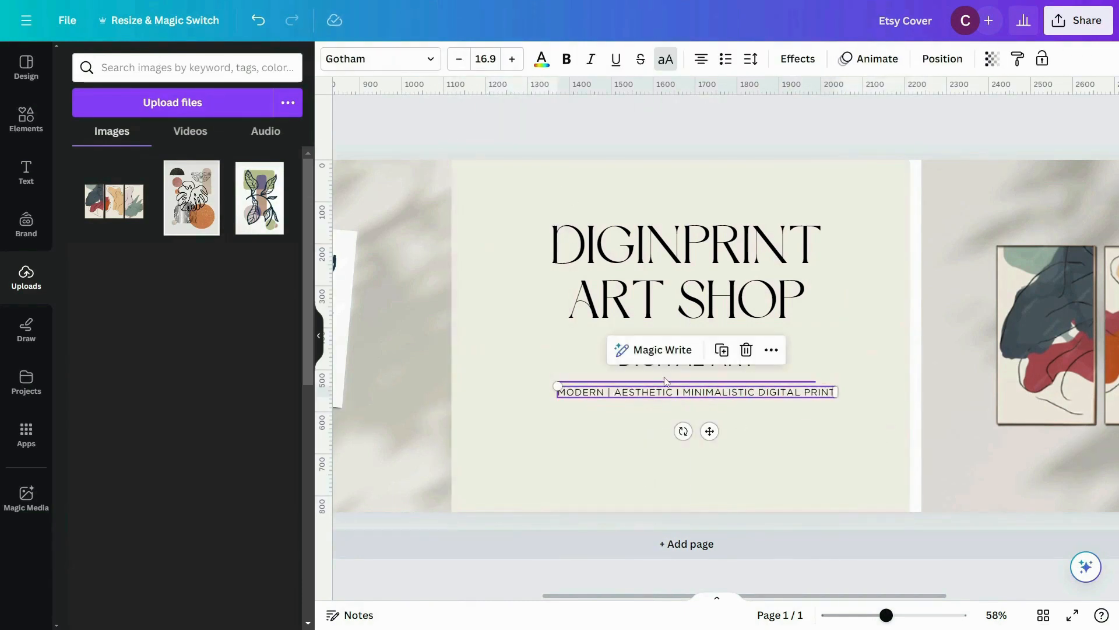
Step: Change the tagline's font to Montserrat SemiBold
{"action": "left_click", "coordinate": [376, 64]}
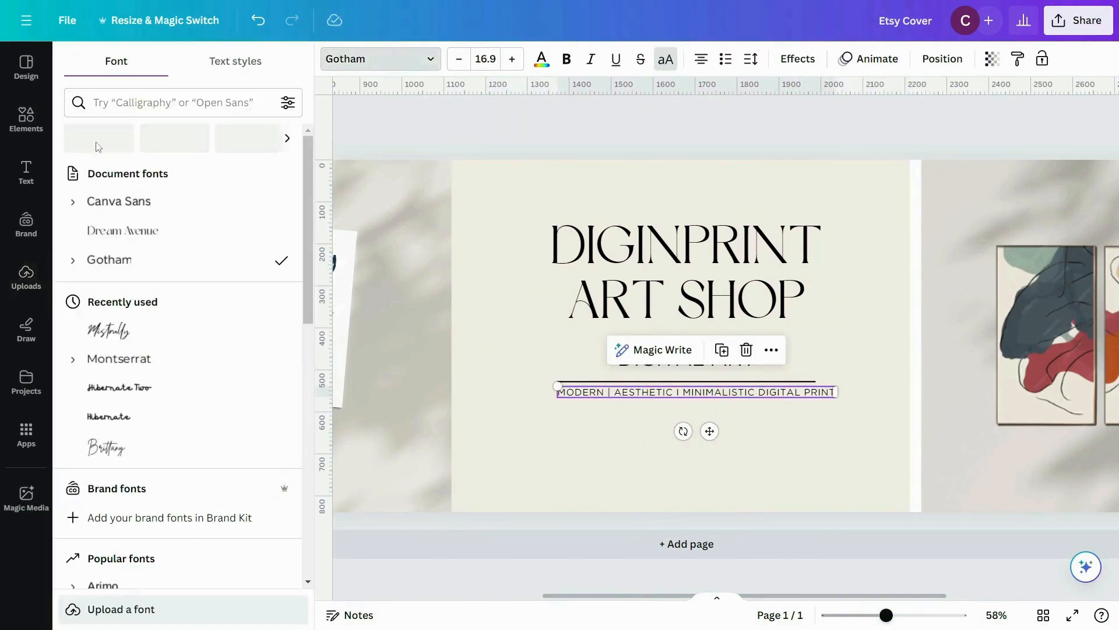
{"action": "left_click", "coordinate": [124, 110]}
{"action": "type", "text": "mont"}
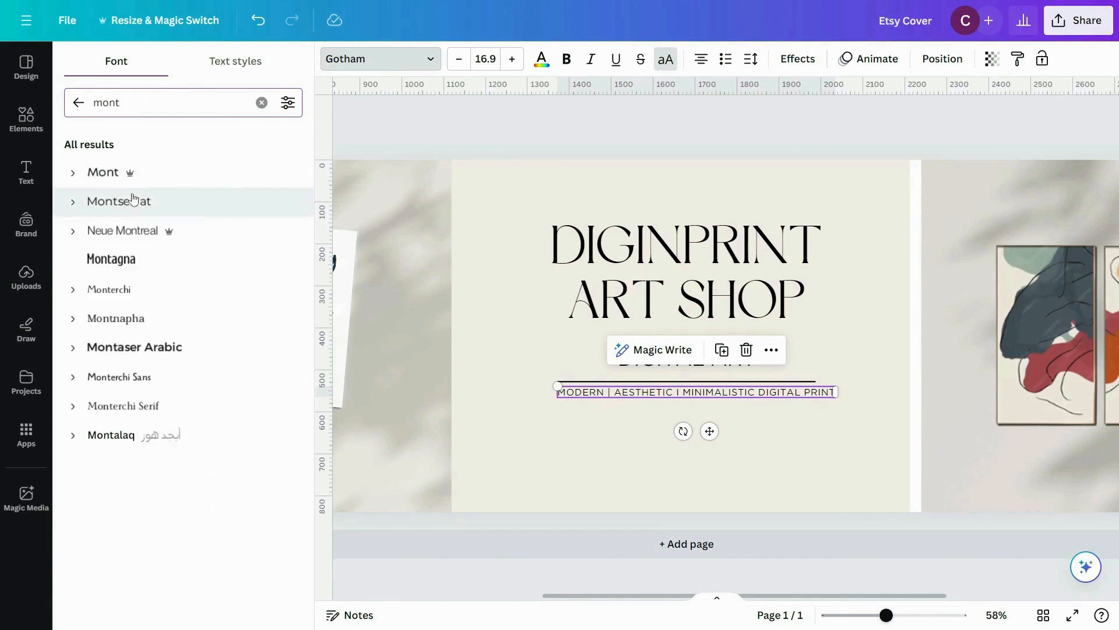
{"action": "left_click", "coordinate": [134, 200]}
{"action": "left_click", "coordinate": [73, 202]}
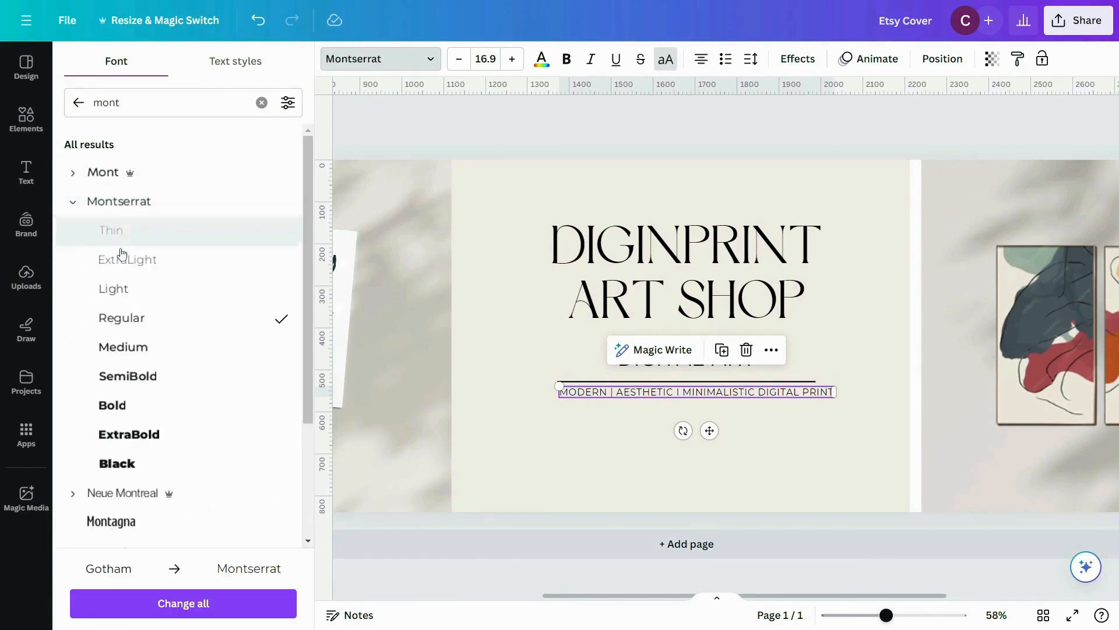
{"action": "left_click", "coordinate": [128, 376]}
{"action": "left_click", "coordinate": [625, 455]}
Step: Set the tagline's font size to 15 and center it beneath the divider line
{"action": "left_click", "coordinate": [694, 392]}
{"action": "left_click", "coordinate": [459, 58]}
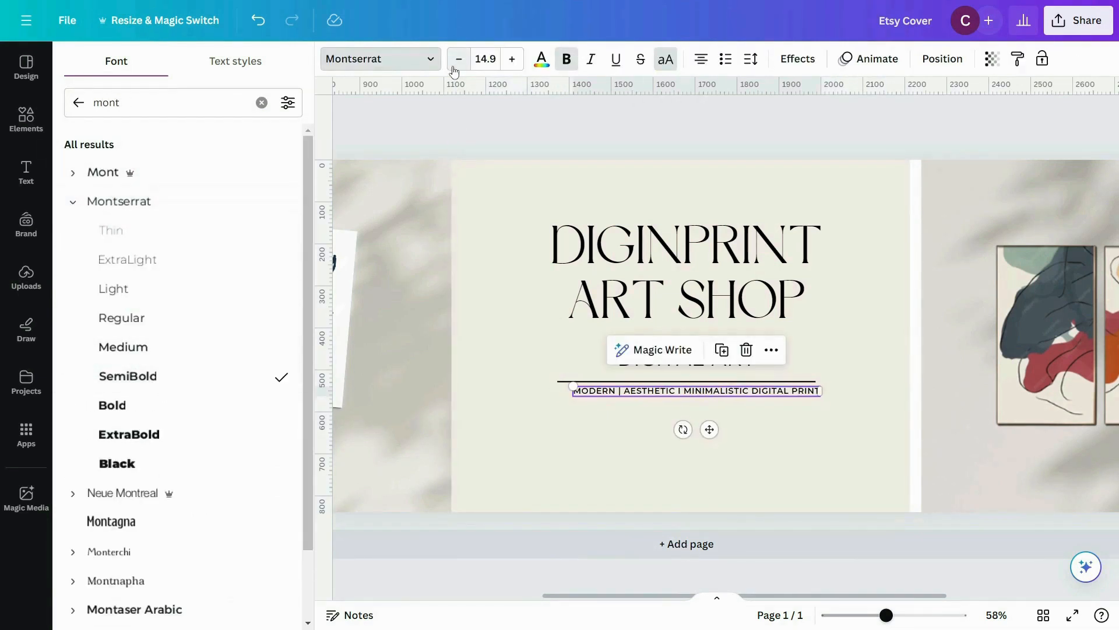
{"action": "left_click", "coordinate": [486, 59]}
{"action": "type", "text": "15"}
{"action": "left_click", "coordinate": [855, 418]}
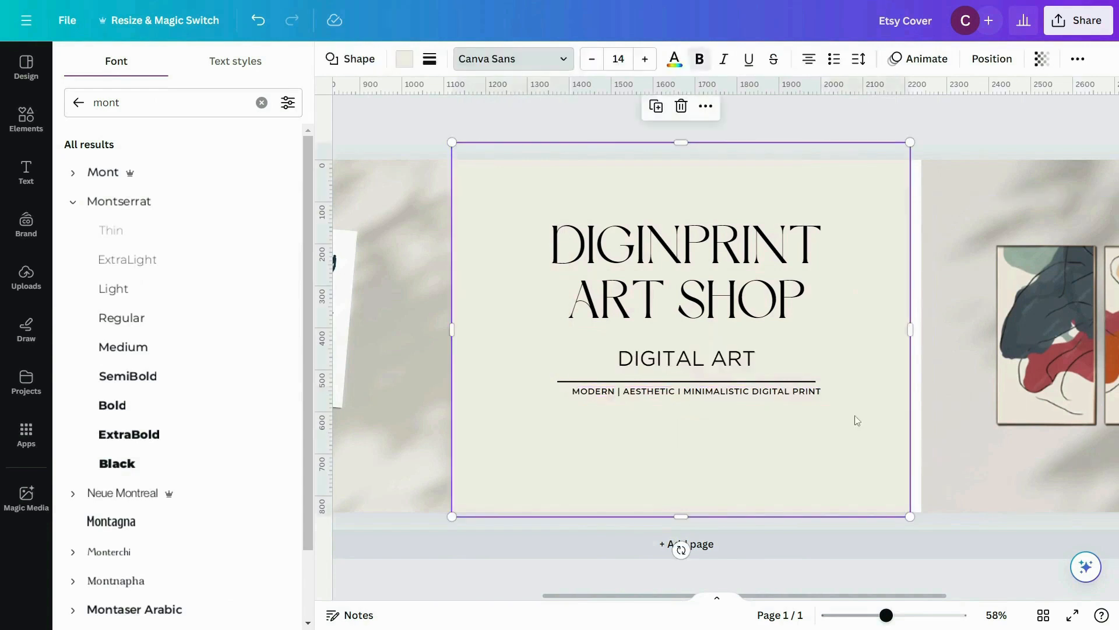
{"action": "left_click", "coordinate": [751, 392]}
{"action": "left_click_drag", "start_coordinate": [751, 392], "coordinate": [753, 396]}
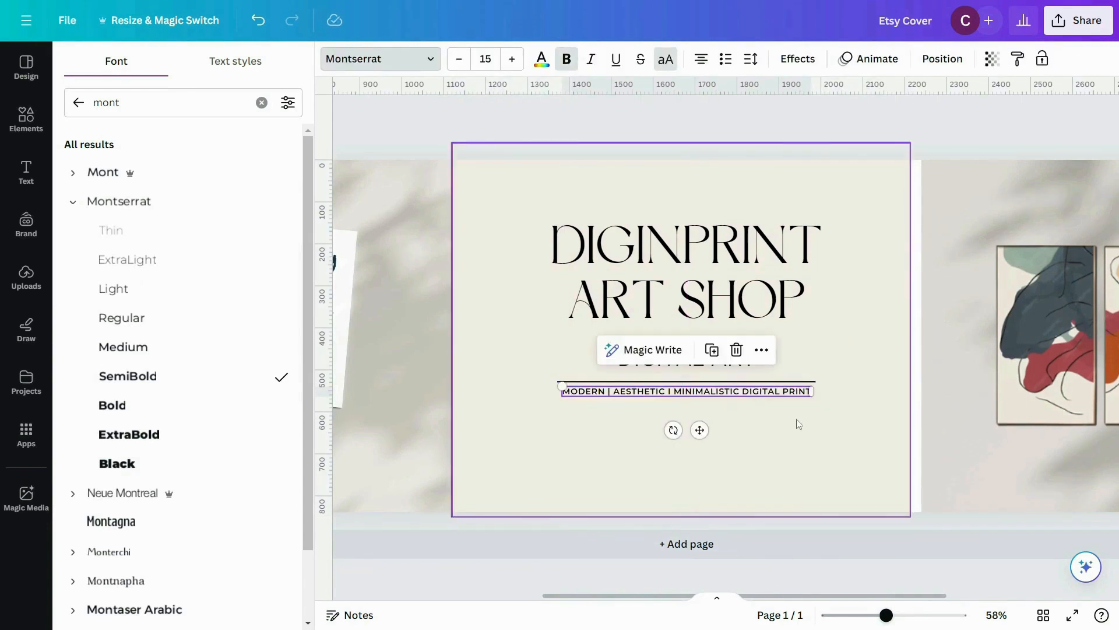
{"action": "left_click", "coordinate": [807, 425]}
Step: Color both heading lines, "DIGINPRINT" and "ART SHOP", brown with hex code #915B33
{"action": "left_click", "coordinate": [688, 245]}
{"action": "left_click", "coordinate": [735, 299], "text": "shift"}
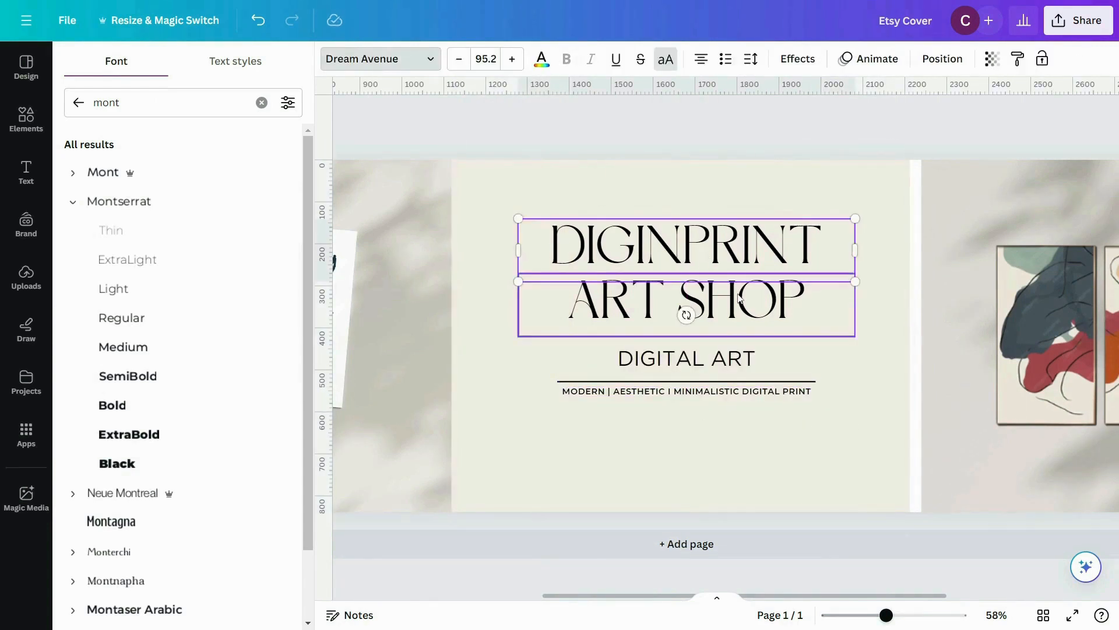
{"action": "left_click", "coordinate": [532, 63]}
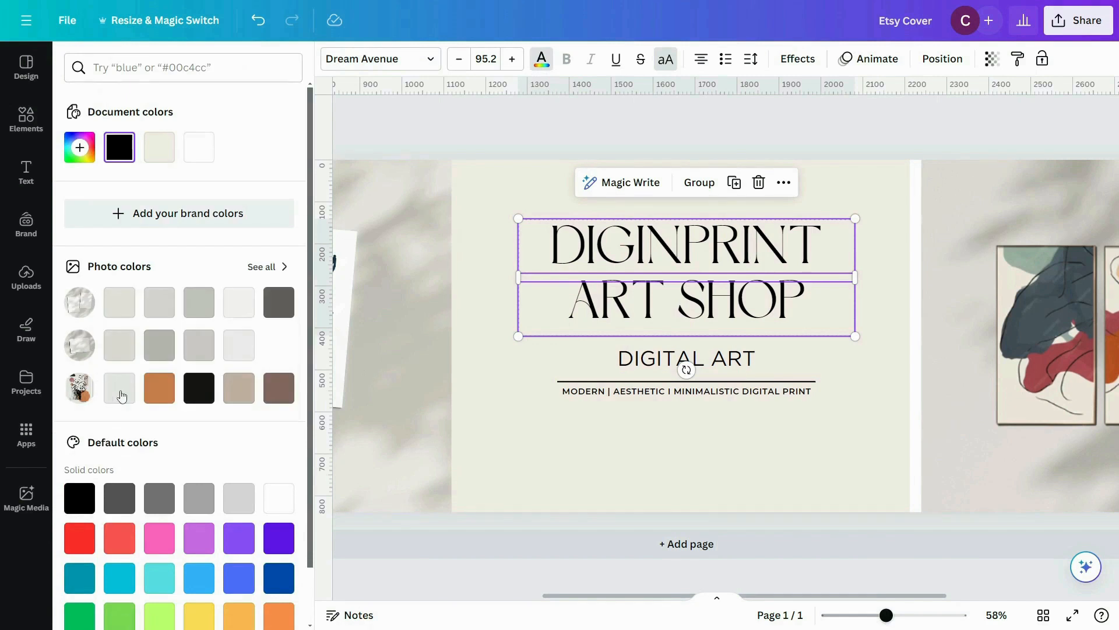
{"action": "left_click", "coordinate": [81, 152]}
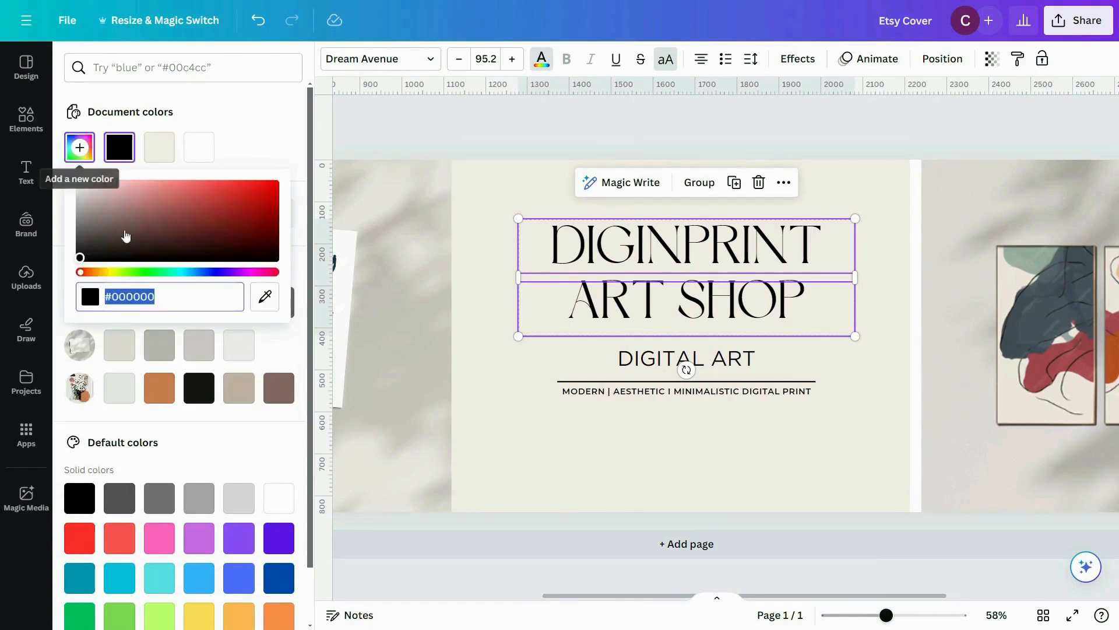
{"action": "type", "text": "#91"}
{"action": "type", "text": "5933"}
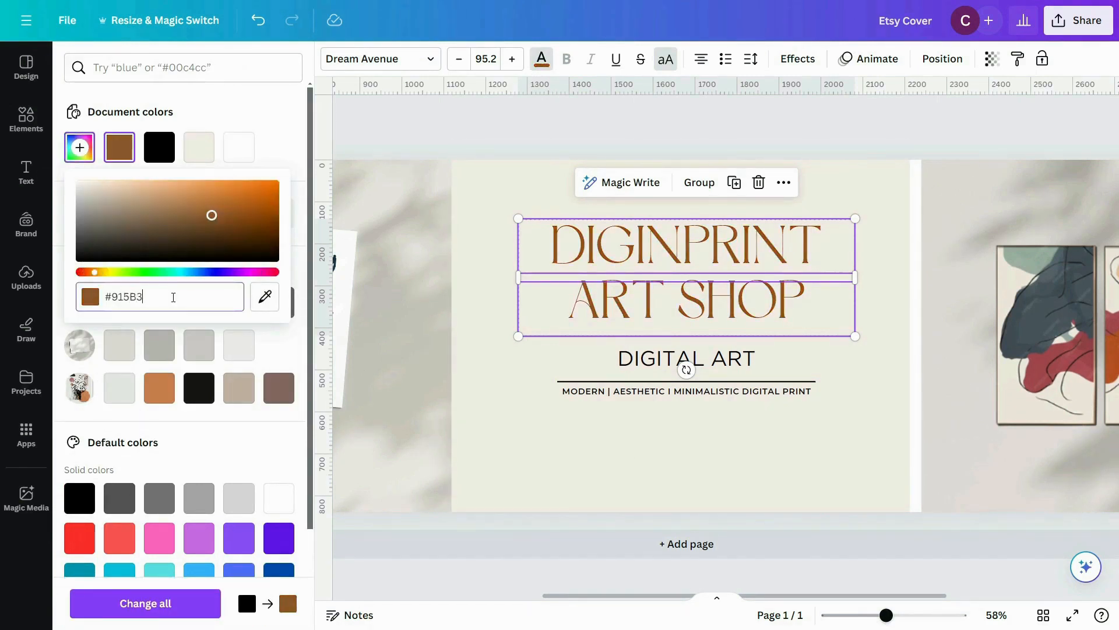
{"action": "key", "text": "Return"}
Step: Color the tagline below the divider gold with hex code #C49B59
{"action": "left_click", "coordinate": [589, 394]}
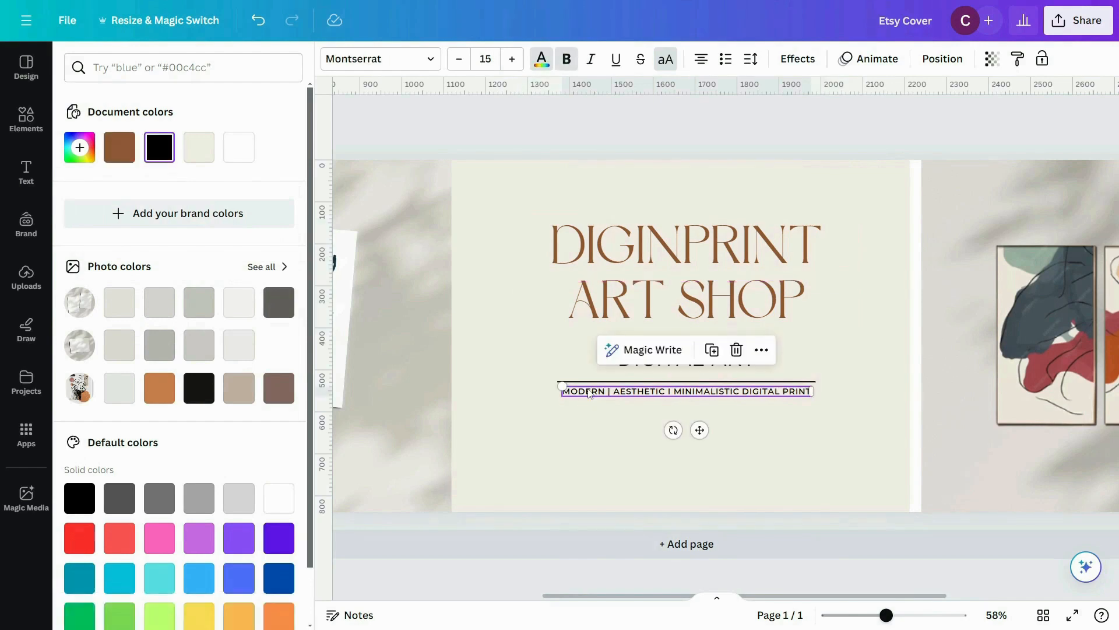
{"action": "left_click", "coordinate": [79, 147]}
{"action": "type", "text": "#C49A52"}
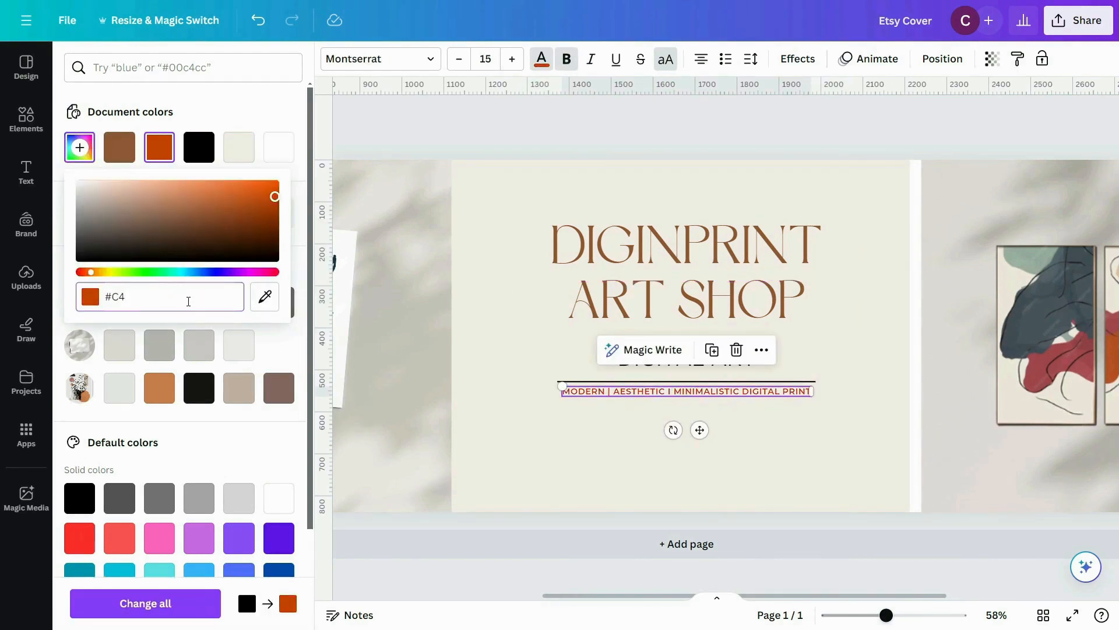
{"action": "left_click", "coordinate": [656, 360]}
Step: Apply the gold document color #C49B59 to the "DIGITAL ART" text and the divider line
{"action": "left_click", "coordinate": [656, 360]}
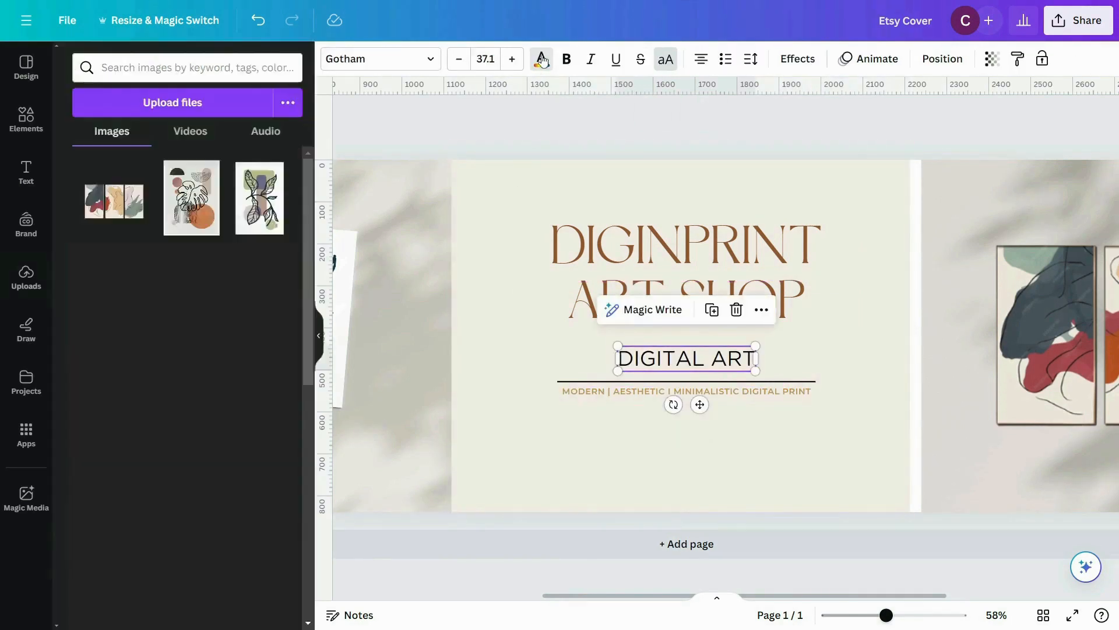
{"action": "left_click", "coordinate": [540, 59]}
{"action": "left_click", "coordinate": [199, 147]}
{"action": "left_click", "coordinate": [616, 382]}
{"action": "left_click", "coordinate": [332, 59]}
{"action": "left_click", "coordinate": [199, 155]}
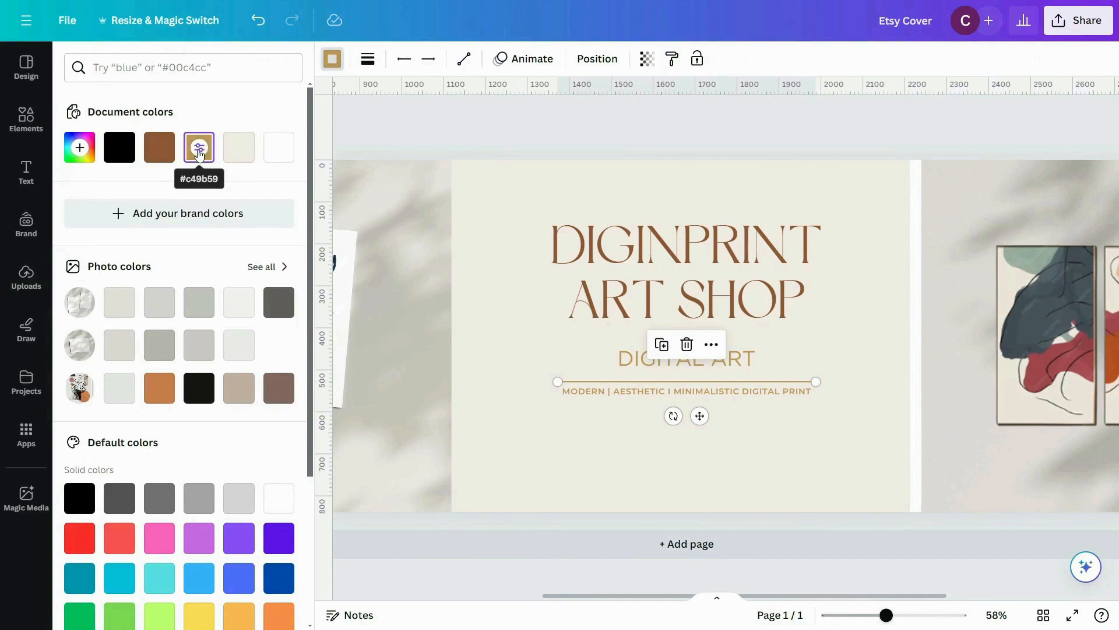
{"action": "left_click", "coordinate": [562, 466]}
{"action": "left_click", "coordinate": [428, 396]}
{"action": "left_click", "coordinate": [521, 353]}
Step: Change the "DIGITAL ART" text's font to Montserrat SemiBold
{"action": "left_click", "coordinate": [634, 362]}
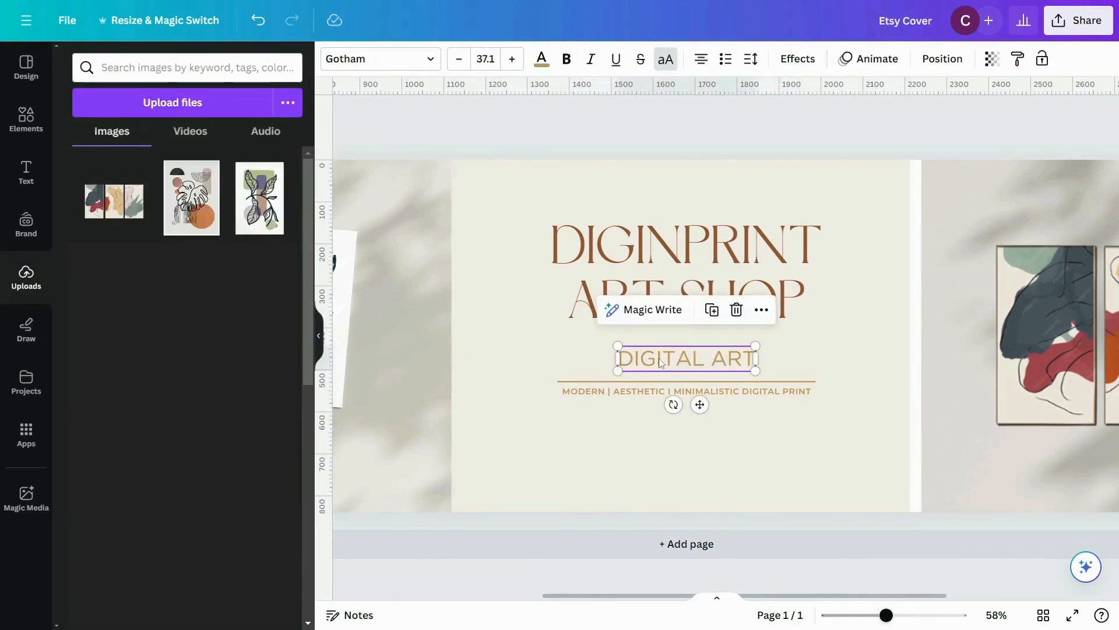
{"action": "left_click", "coordinate": [380, 59]}
{"action": "type", "text": "mont"}
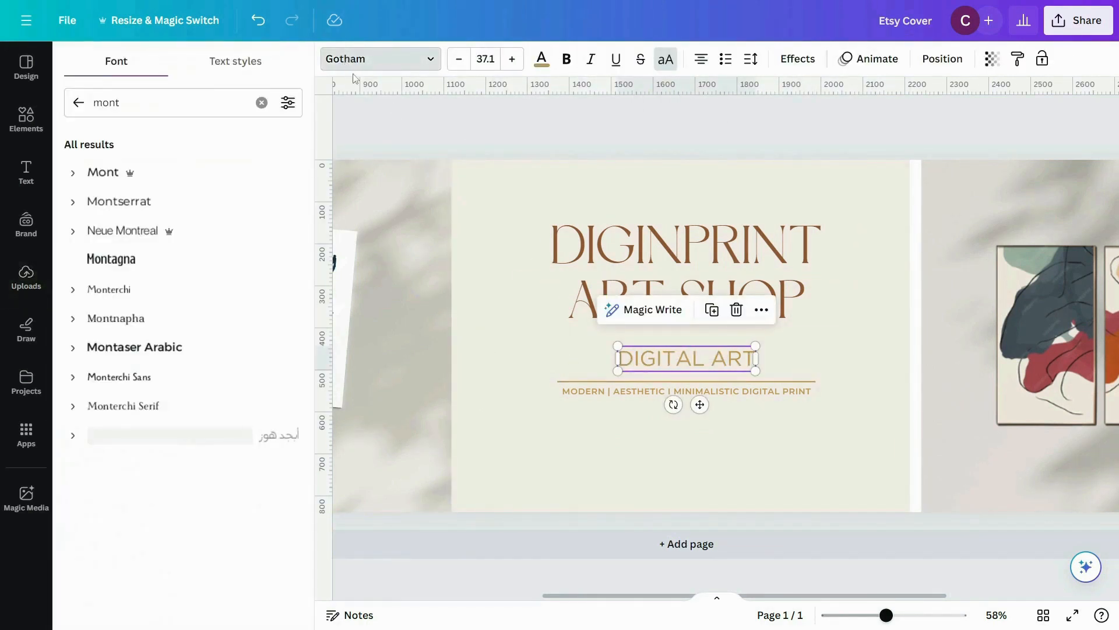
{"action": "left_click", "coordinate": [138, 202]}
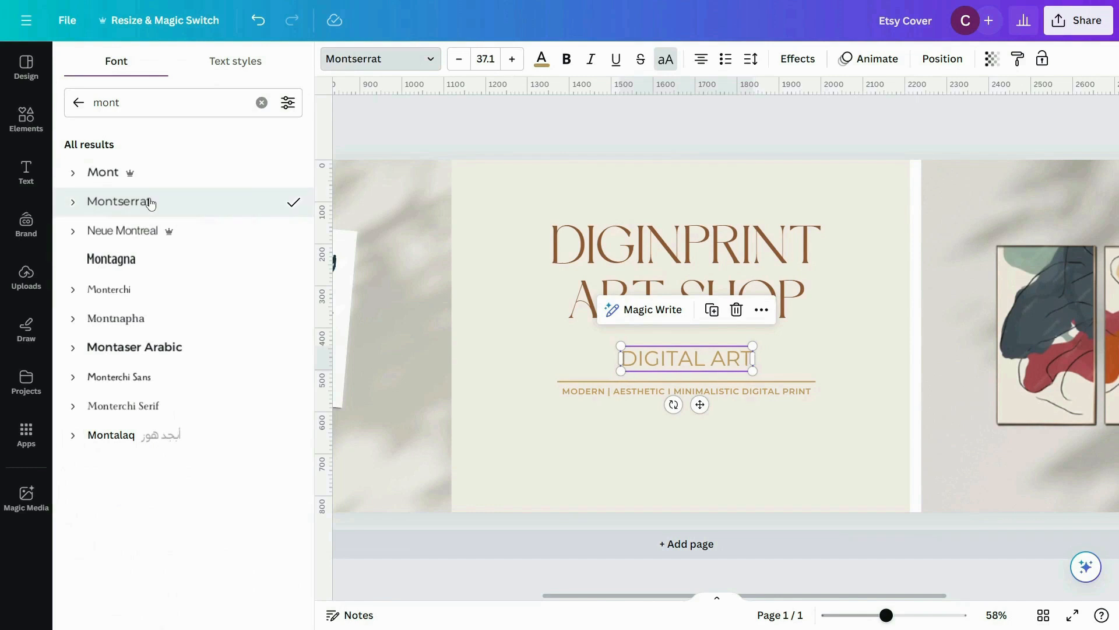
{"action": "left_click", "coordinate": [138, 202]}
{"action": "left_click", "coordinate": [114, 376]}
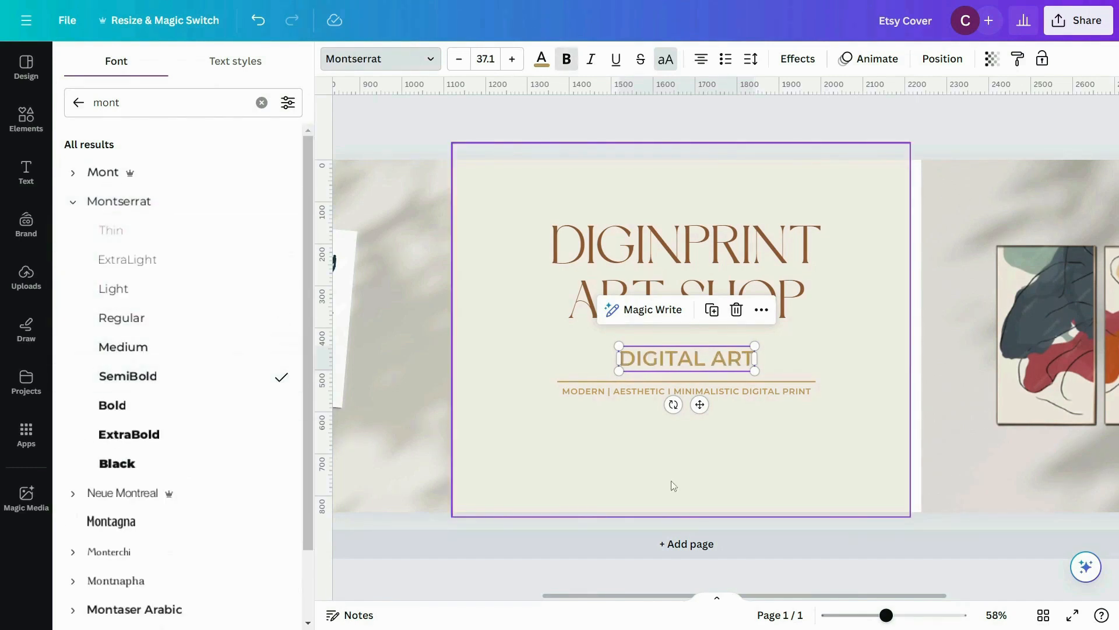
{"action": "left_click", "coordinate": [671, 480]}
Step: Duplicate the "DIGITAL ART" text below the tagline and change the copy to "BUY ANY 3 DESIGN & GET %30 OFF"
{"action": "left_click", "coordinate": [658, 362]}
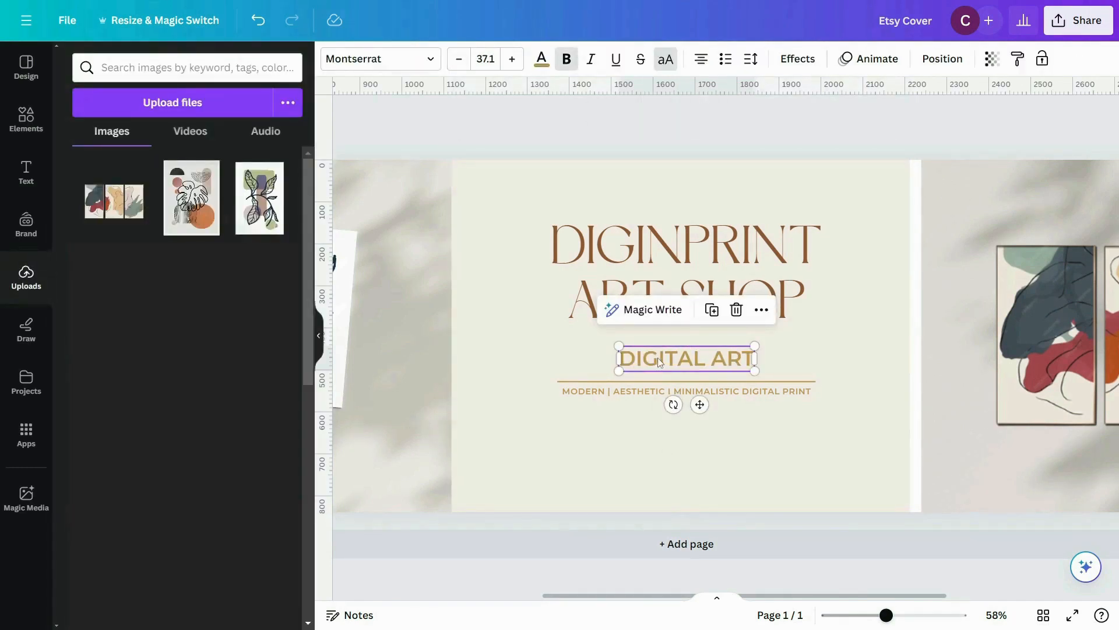
{"action": "left_click_drag", "start_coordinate": [660, 362], "coordinate": [600, 419]}
{"action": "double_click", "coordinate": [599, 419]}
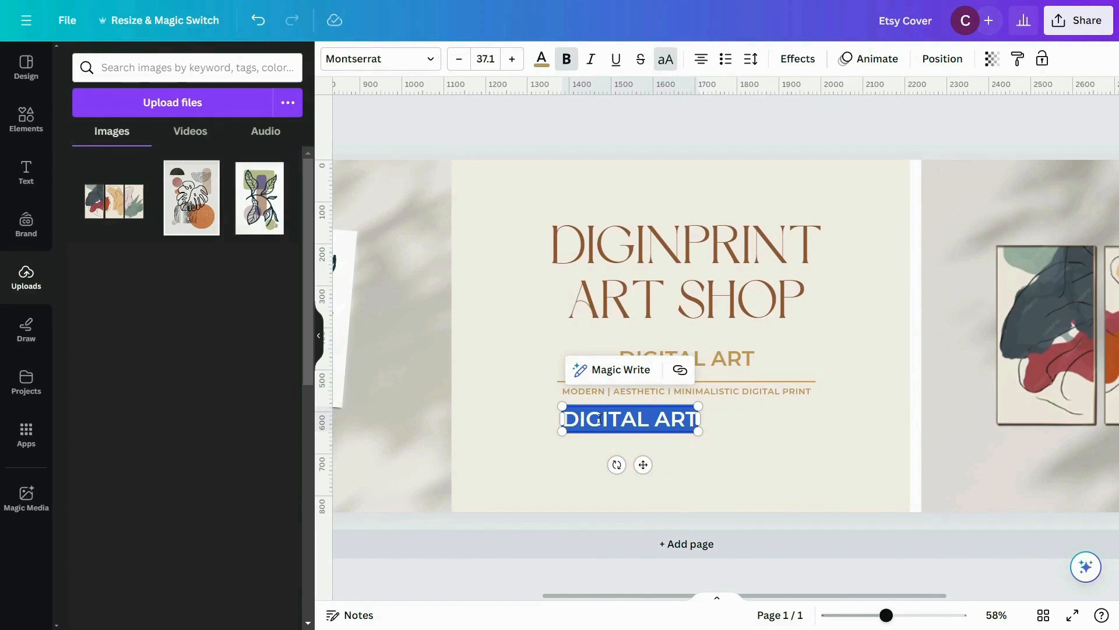
{"action": "key", "text": "BackSpace"}
{"action": "type", "text": "BUY ANY"}
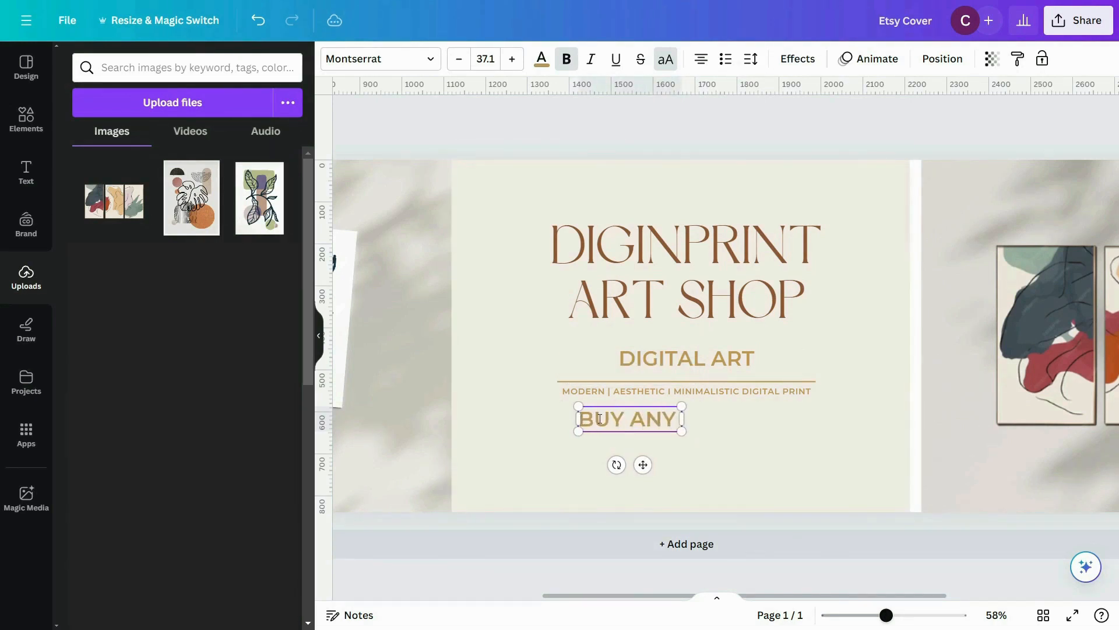
{"action": "type", "text": " 3 DESIGN"}
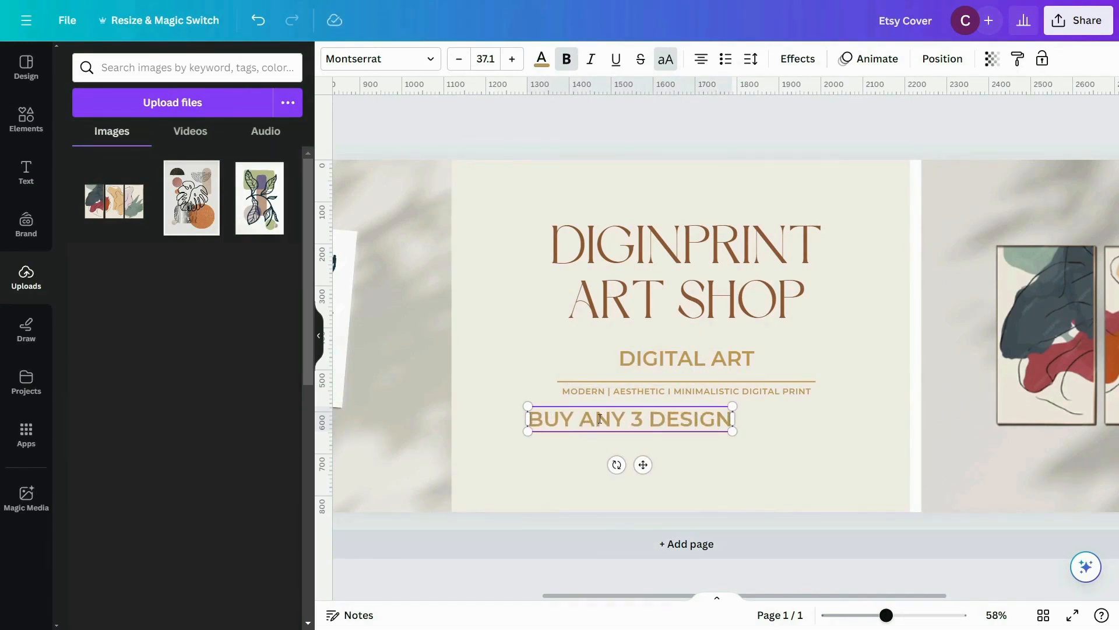
{"action": "type", "text": " & GET 530"}
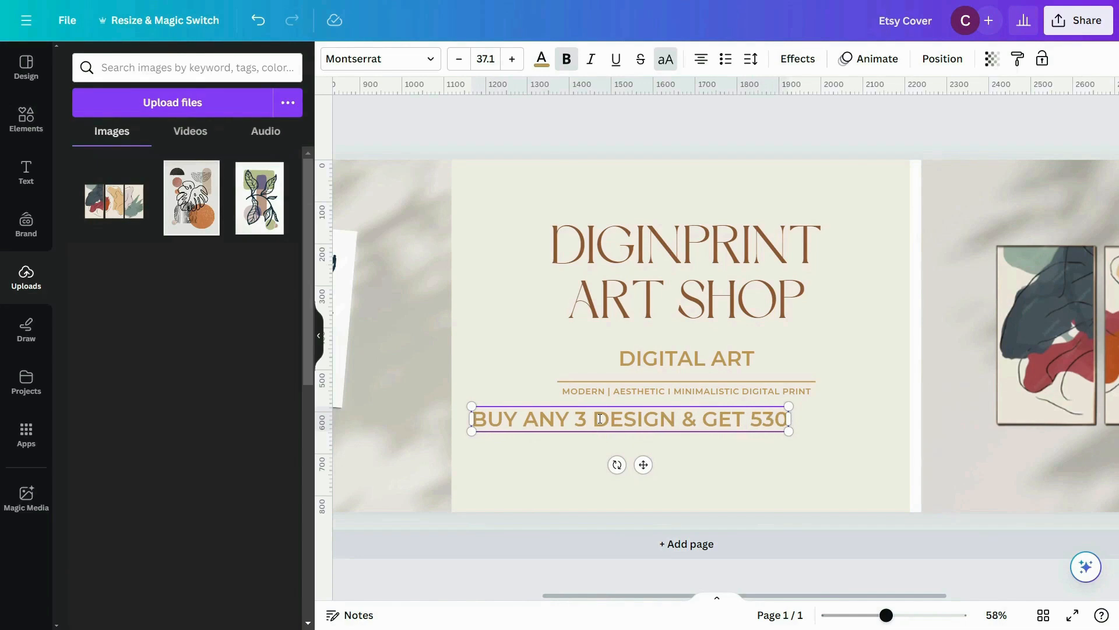
{"action": "key", "text": "BackSpace"}
{"action": "key", "text": "BackSpace"}
{"action": "key", "text": "BackSpace"}
{"action": "type", "text": "%30 OFF"}
{"action": "left_click", "coordinate": [781, 350]}
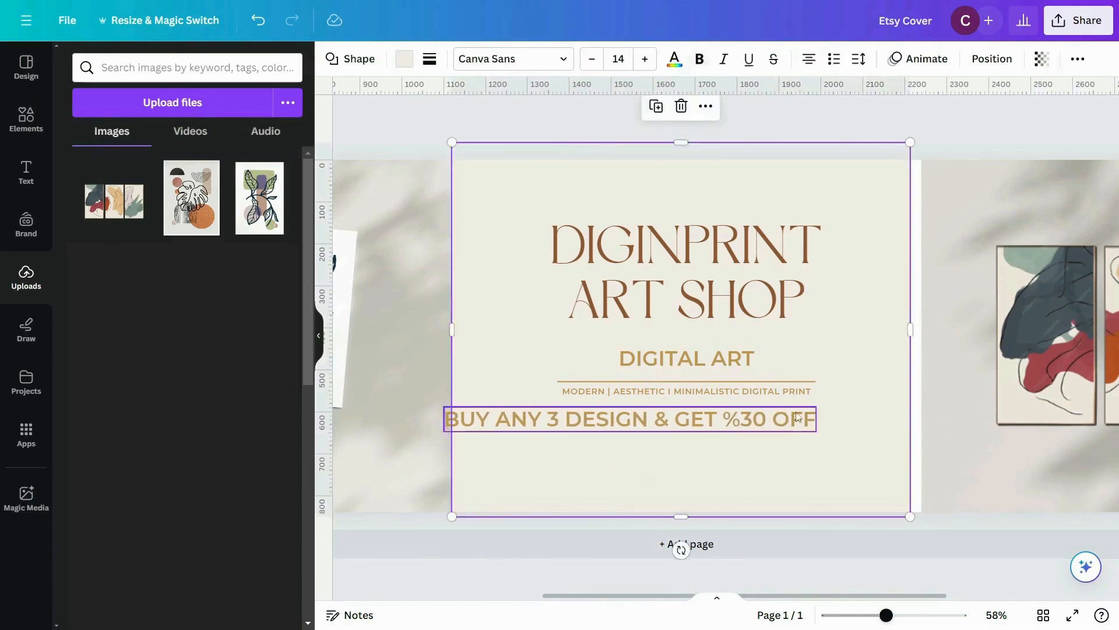
Step: Shrink the discount offer line to roughly the divider's width and align it directly beneath the tagline
{"action": "left_click", "coordinate": [729, 420]}
{"action": "left_click_drag", "start_coordinate": [817, 431], "coordinate": [772, 414]}
{"action": "left_click", "coordinate": [682, 461]}
{"action": "key", "text": "ctrl+z"}
{"action": "left_click_drag", "start_coordinate": [612, 427], "coordinate": [729, 414]}
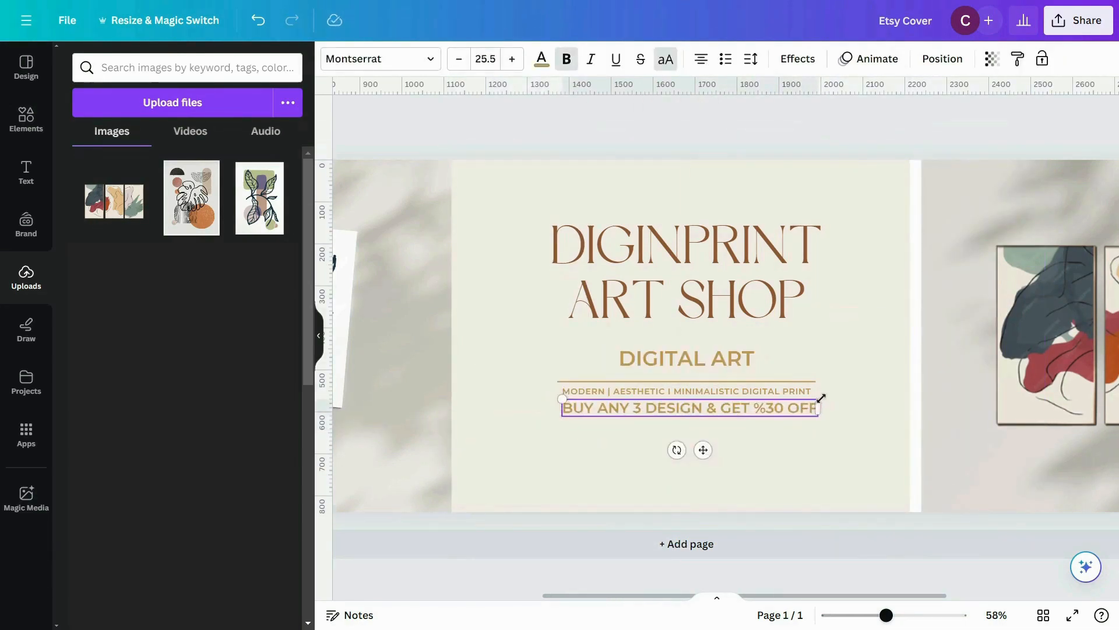
{"action": "left_click_drag", "start_coordinate": [819, 398], "coordinate": [813, 401]}
{"action": "left_click", "coordinate": [843, 416]}
Step: Slightly increase the font size of the text in the center panel
{"action": "scroll", "coordinate": [844, 416], "scroll_direction": "up", "scroll_amount": 5}
{"action": "left_click", "coordinate": [717, 377]}
{"action": "left_click", "coordinate": [512, 59]}
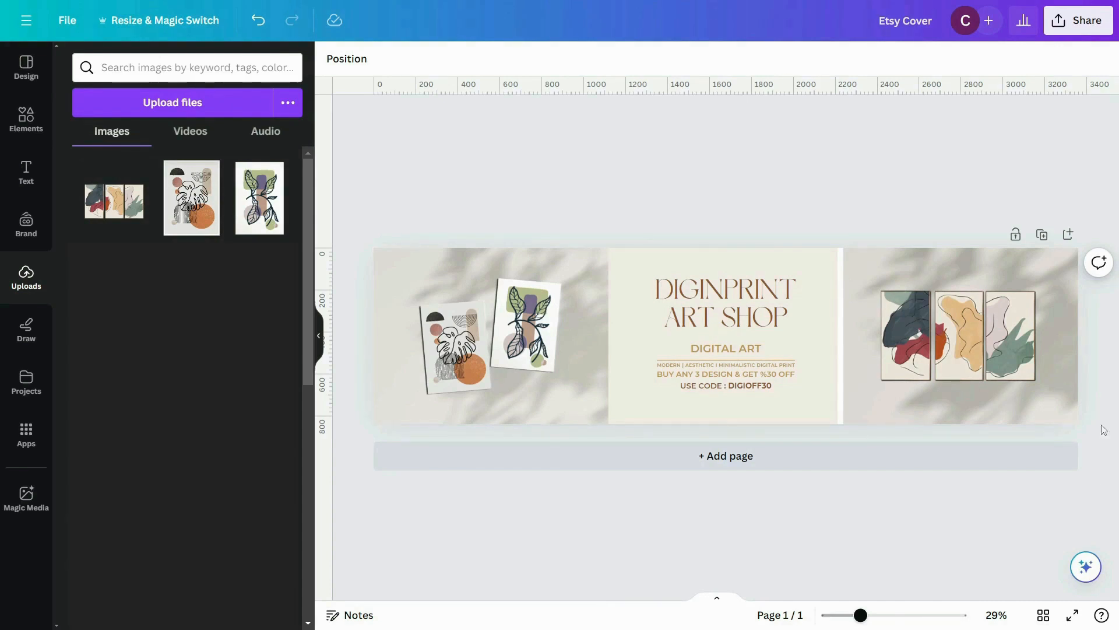
Step: Download the Etsy cover design as a PNG at 3,360 × 840 px
{"action": "left_click", "coordinate": [63, 22]}
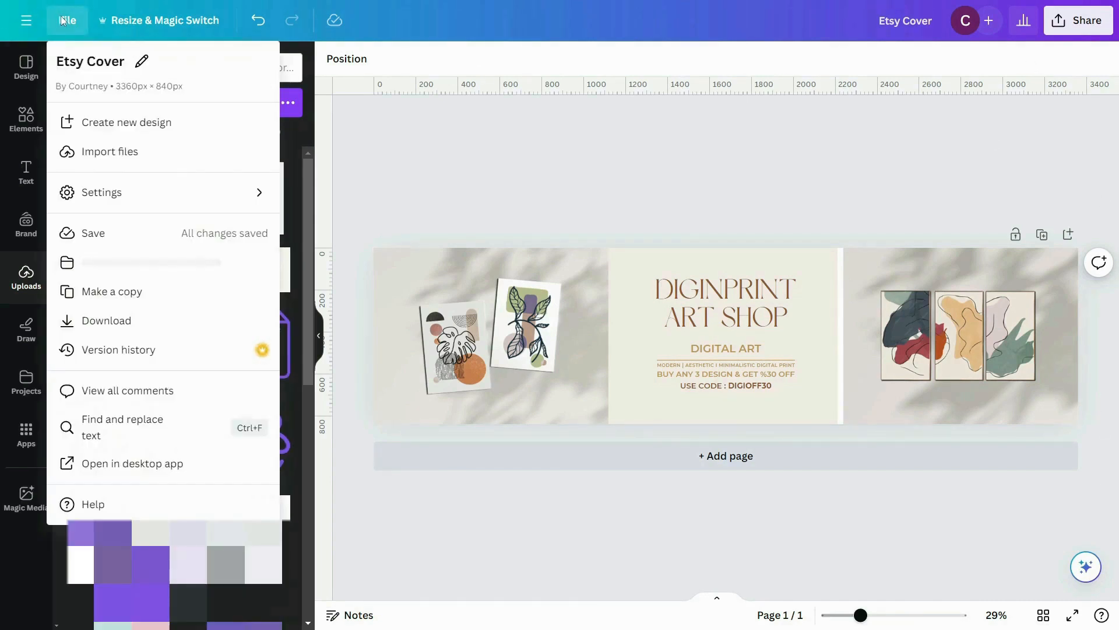
{"action": "left_click", "coordinate": [129, 324]}
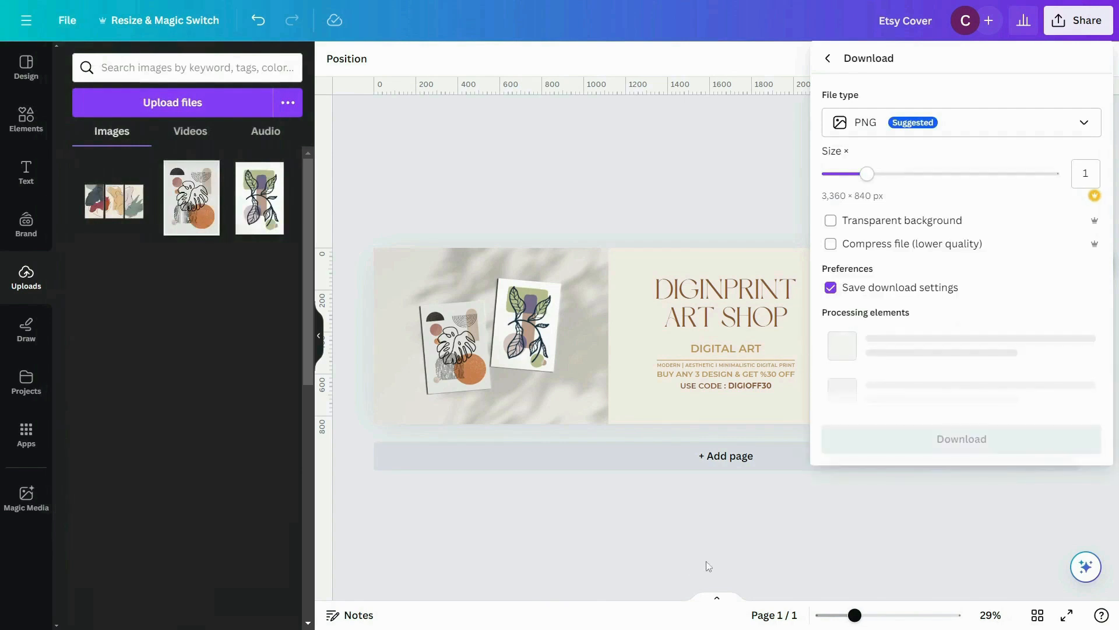
{"action": "left_click", "coordinate": [952, 328]}
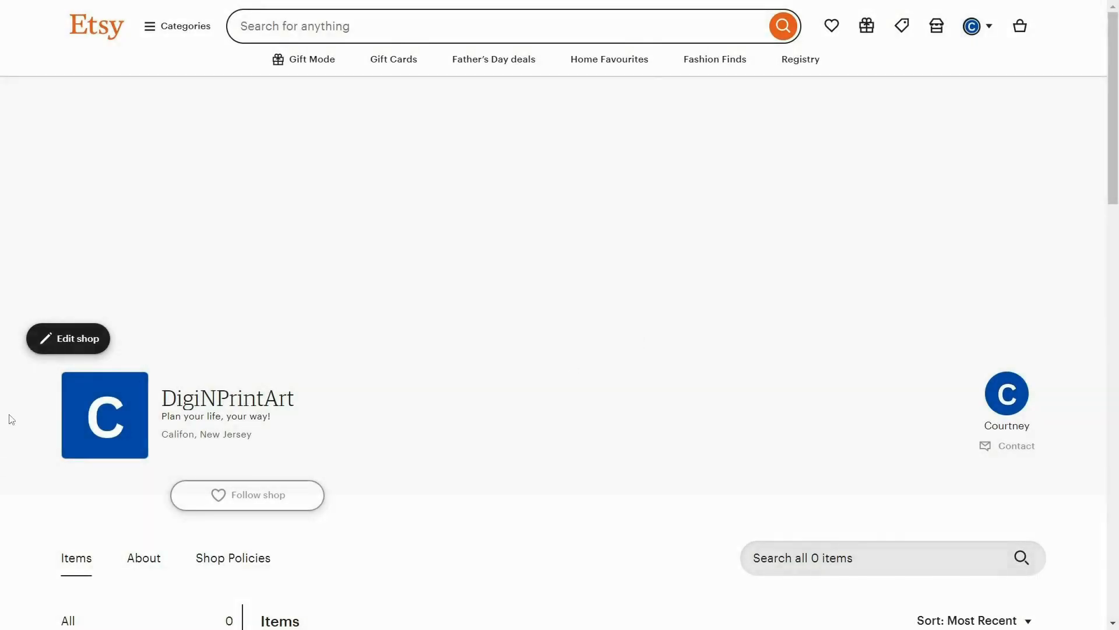
Step: Switch to the Etsy shop page, set the banner style to Big Banner, and upload and save the cover image as the shop banner
{"action": "left_click", "coordinate": [68, 340]}
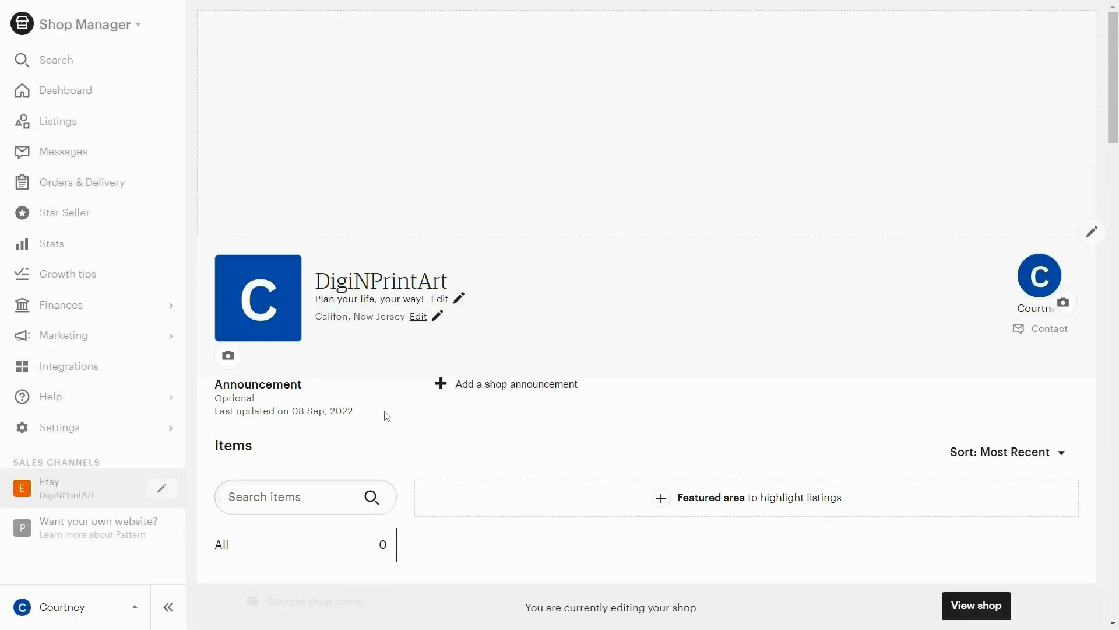
{"action": "left_click", "coordinate": [1092, 231]}
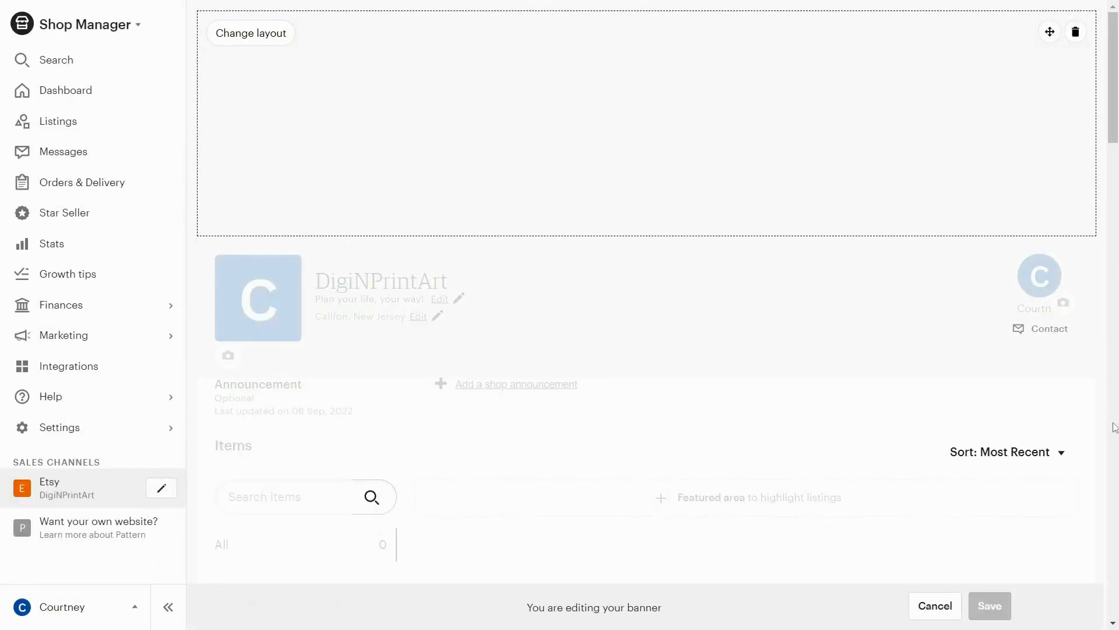
{"action": "left_click", "coordinate": [274, 44]}
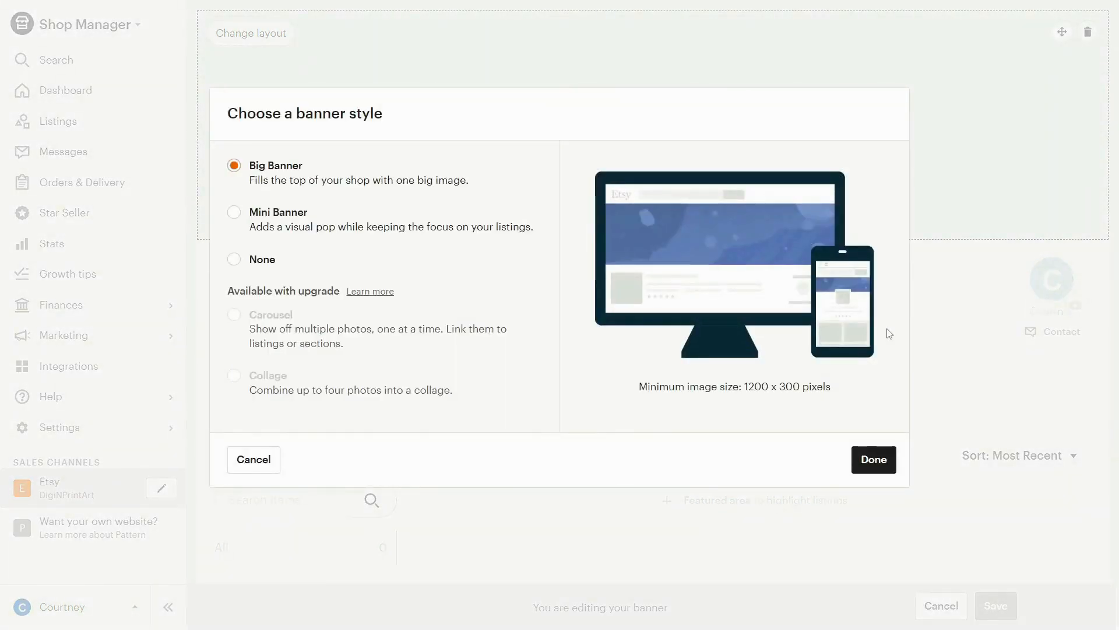
{"action": "left_click", "coordinate": [272, 220]}
{"action": "left_click", "coordinate": [247, 264]}
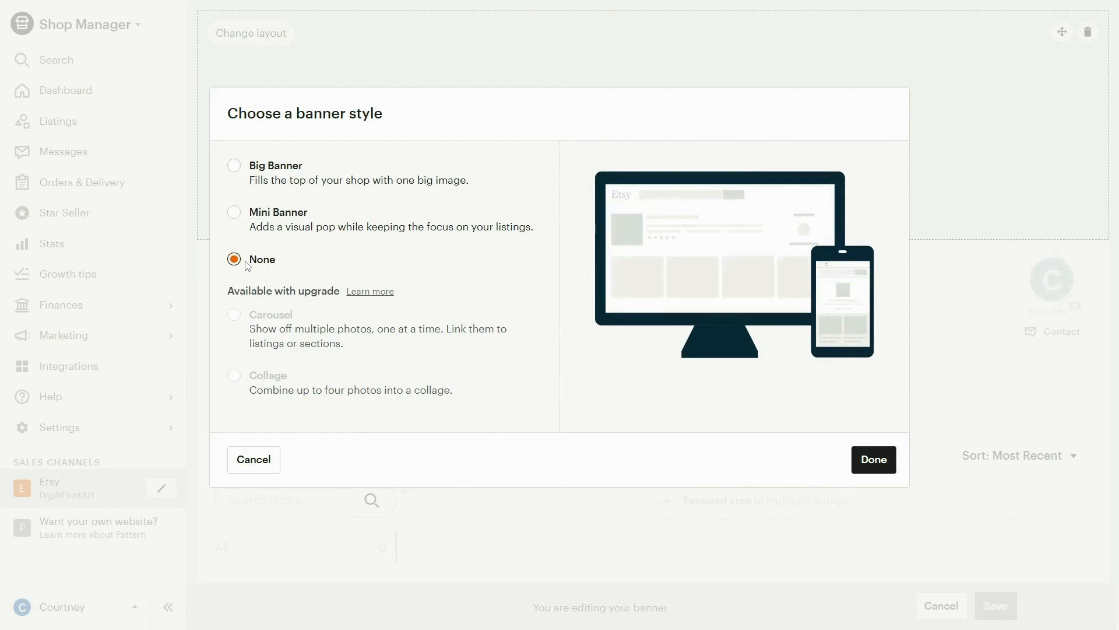
{"action": "left_click", "coordinate": [251, 171]}
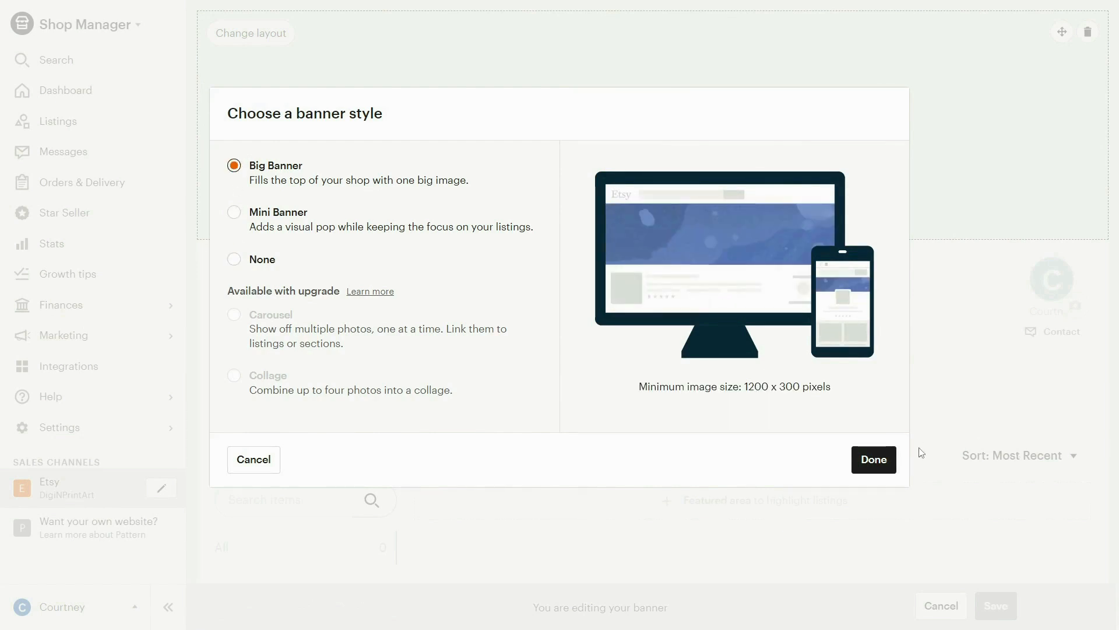
{"action": "left_click", "coordinate": [882, 460]}
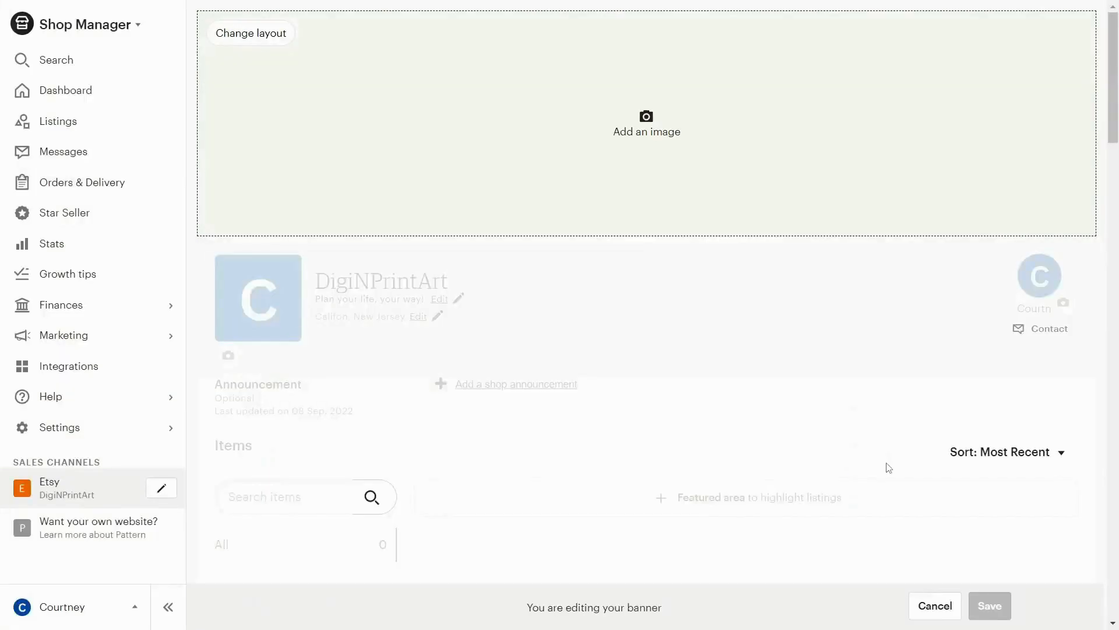
{"action": "left_click", "coordinate": [645, 122]}
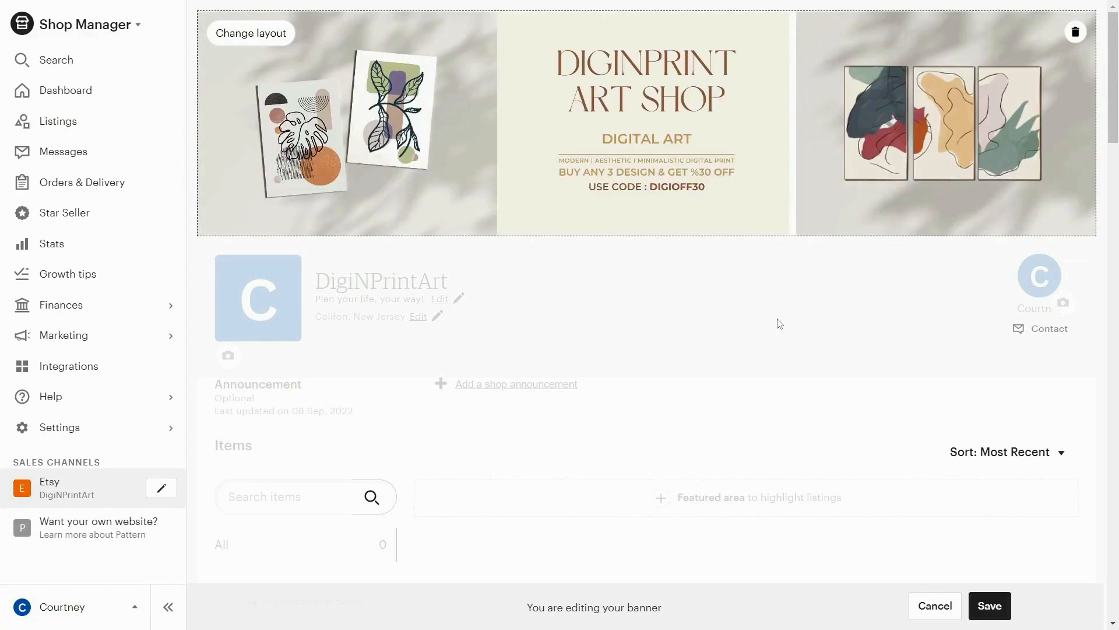
{"action": "left_click", "coordinate": [990, 606]}
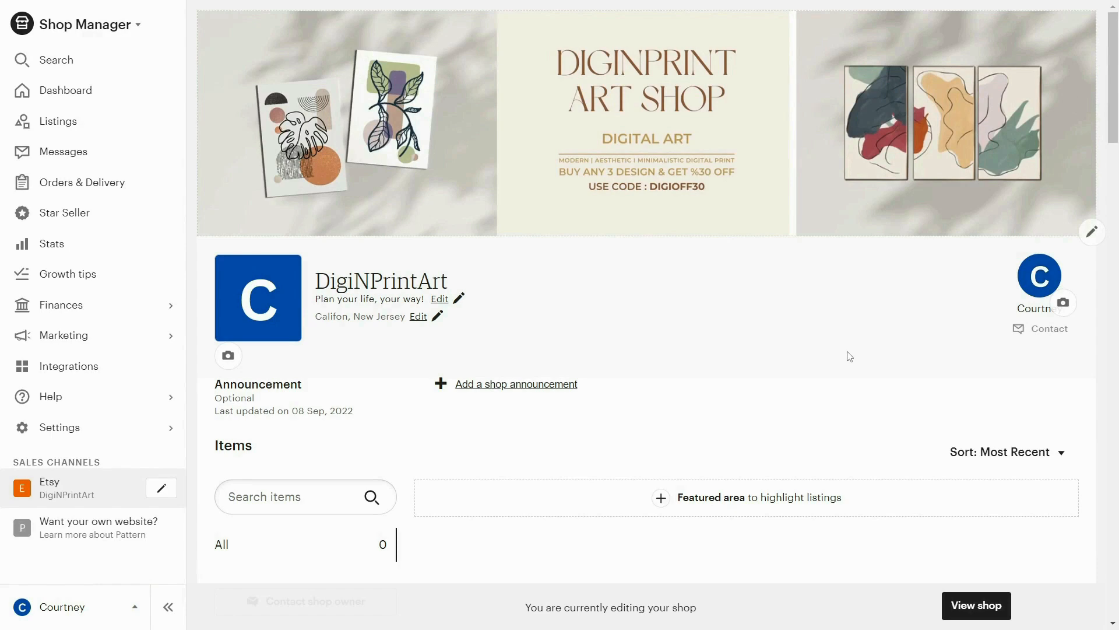
Step: Replace the shop icon with the cream Digi Print logo image and accept the preview
{"action": "left_click", "coordinate": [228, 357]}
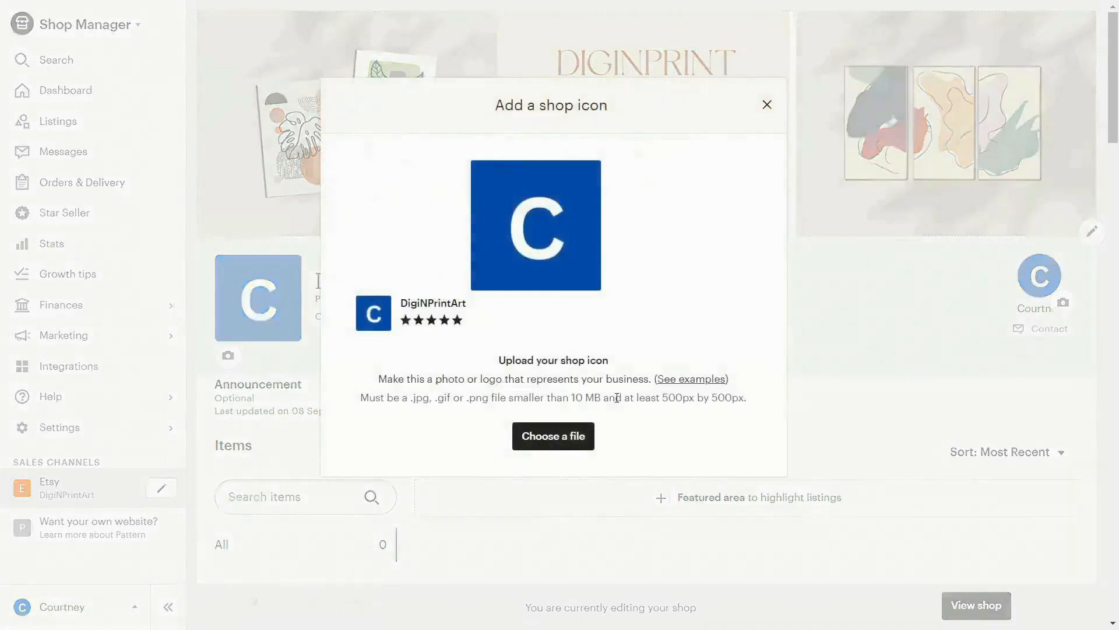
{"action": "left_click", "coordinate": [568, 437]}
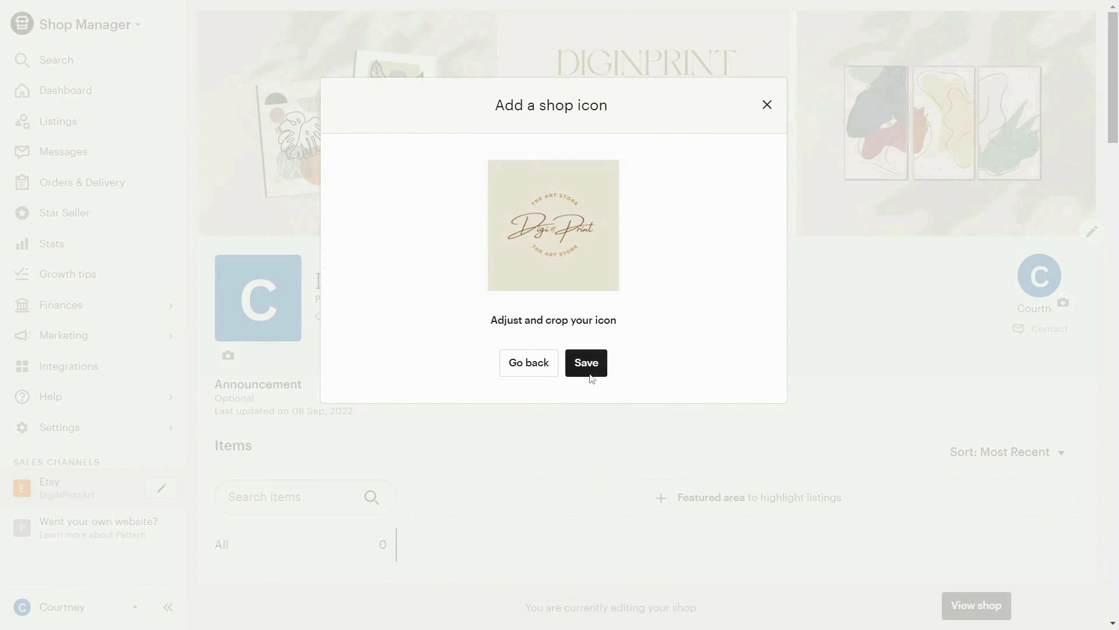
{"action": "left_click", "coordinate": [586, 362]}
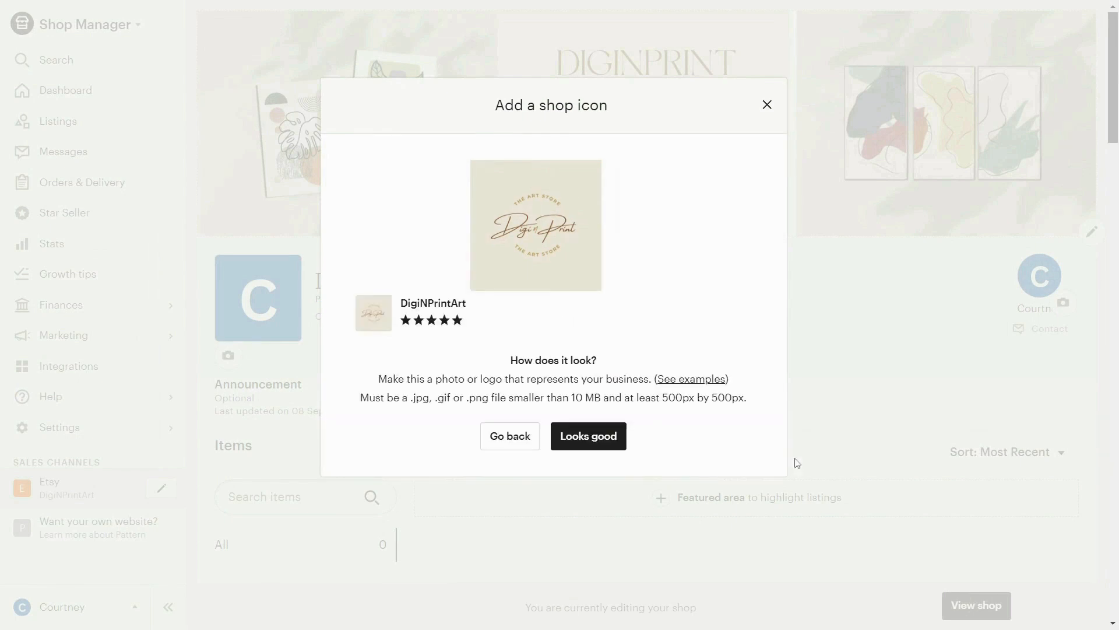
{"action": "left_click", "coordinate": [567, 437]}
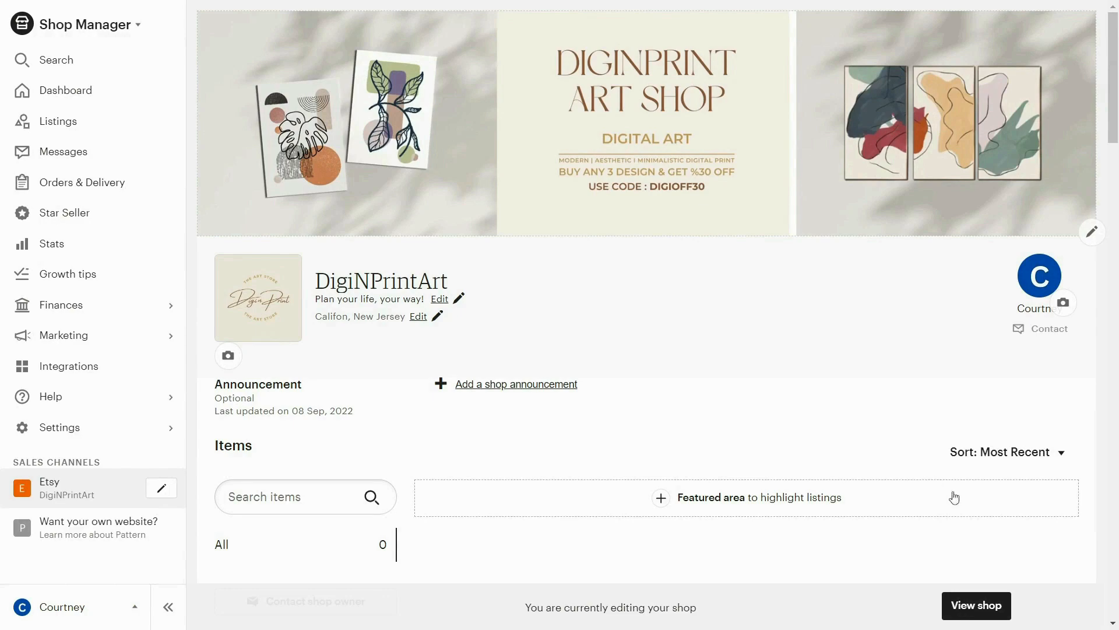
Step: View the public shop page to check the banner, the shop icon and the items section
{"action": "left_click", "coordinate": [956, 603]}
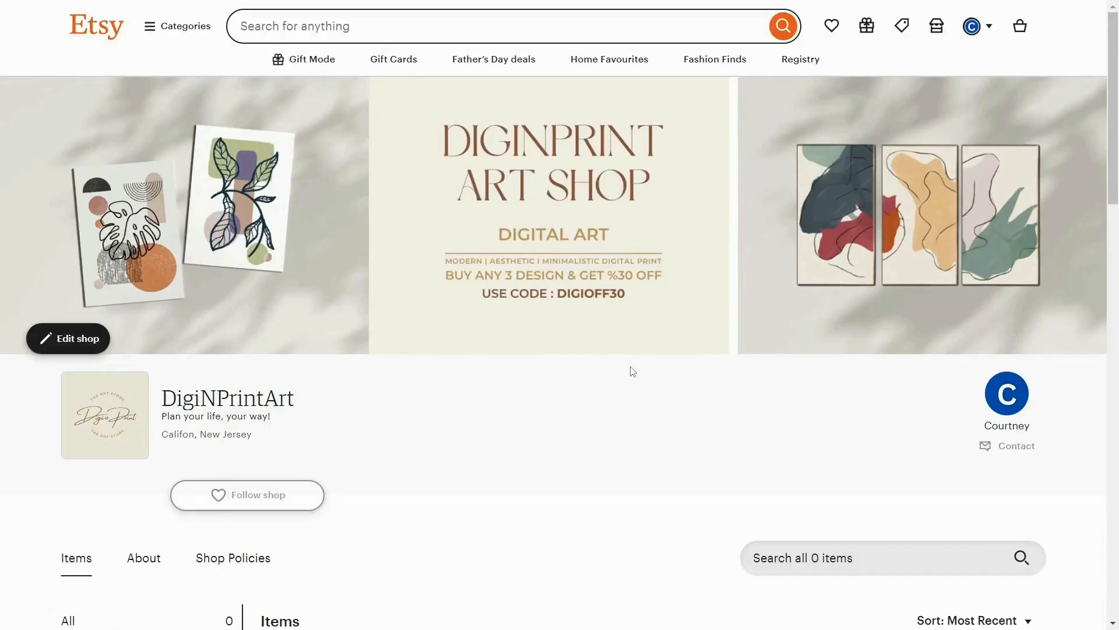
{"action": "scroll", "coordinate": [723, 366], "scroll_direction": "down", "scroll_amount": 6}
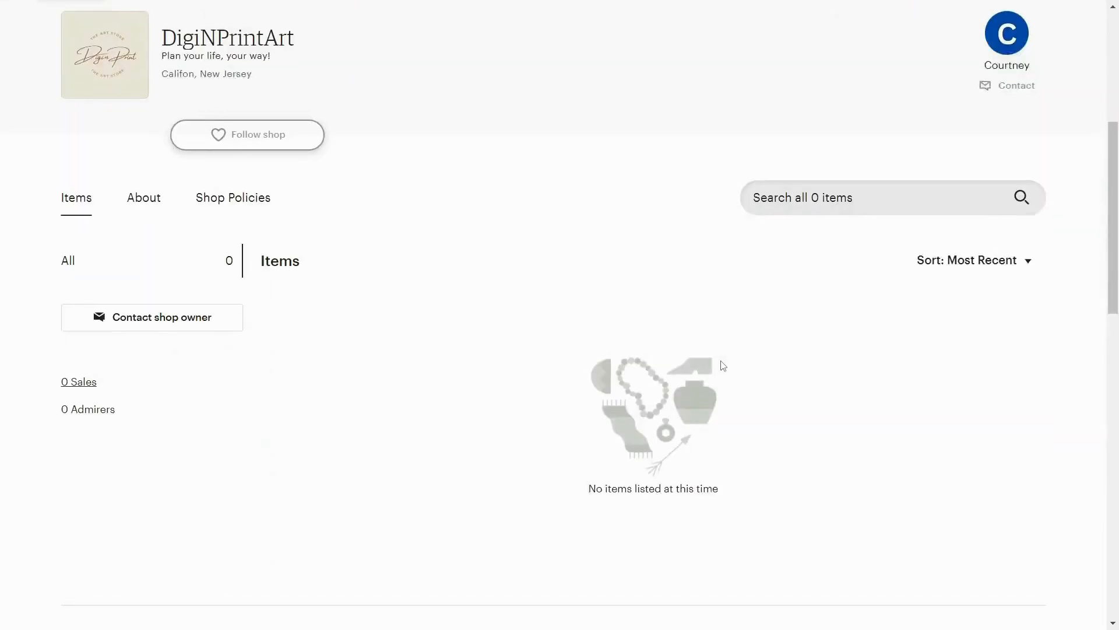
{"action": "scroll", "coordinate": [723, 366], "scroll_direction": "up", "scroll_amount": 6}
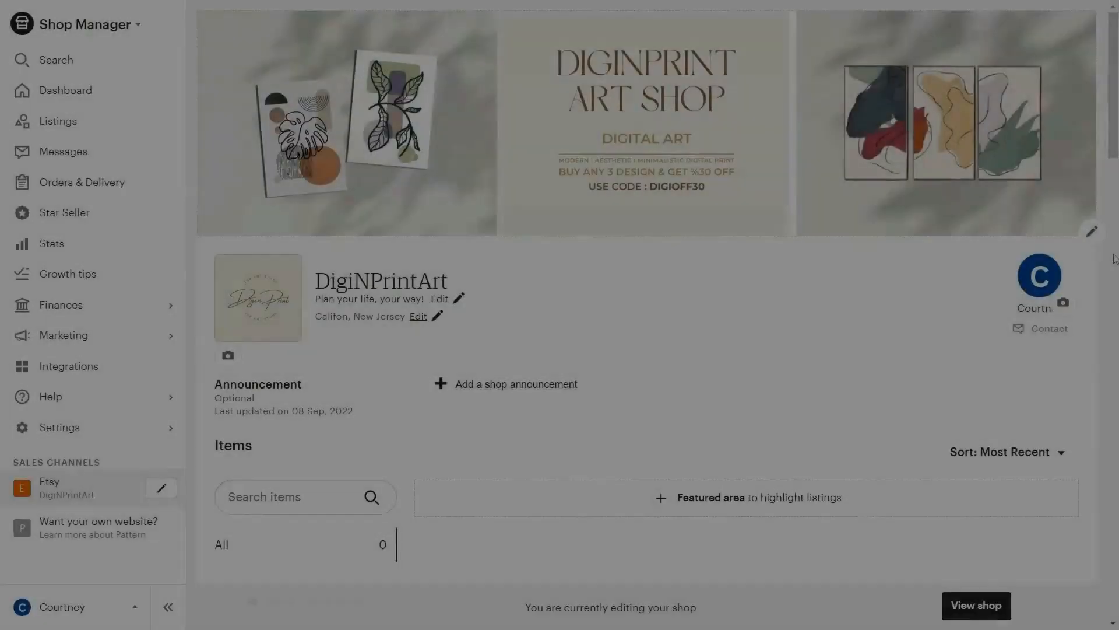
Step: Add and save the shop announcement "Black Friday Sale : Upto 60% off on selected items."
{"action": "scroll", "coordinate": [1085, 256], "scroll_direction": "down", "scroll_amount": 3}
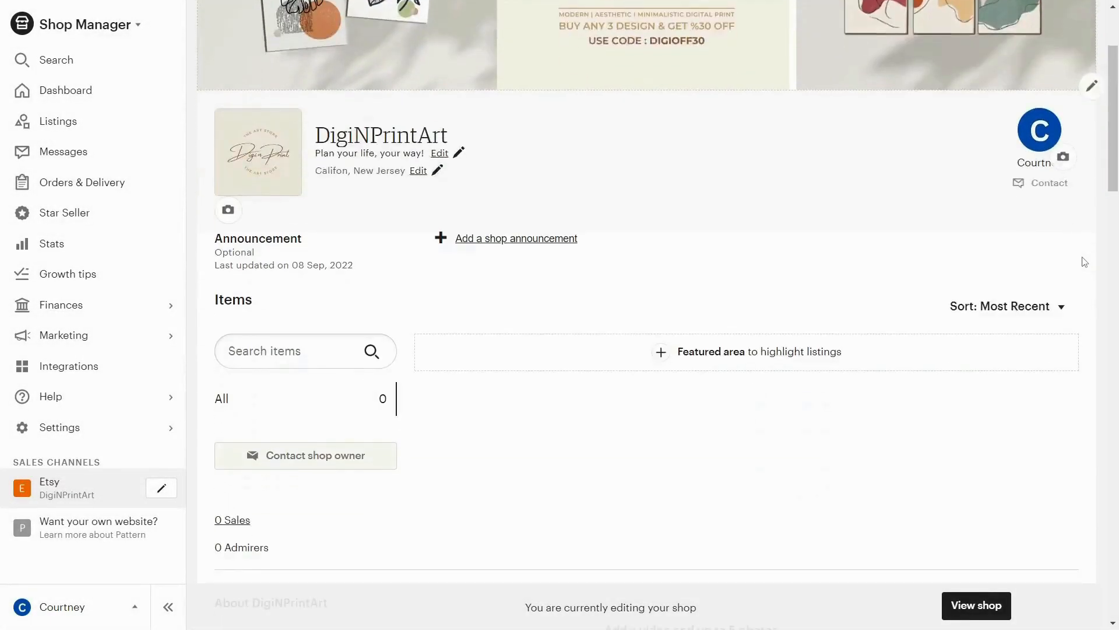
{"action": "left_click", "coordinate": [521, 240]}
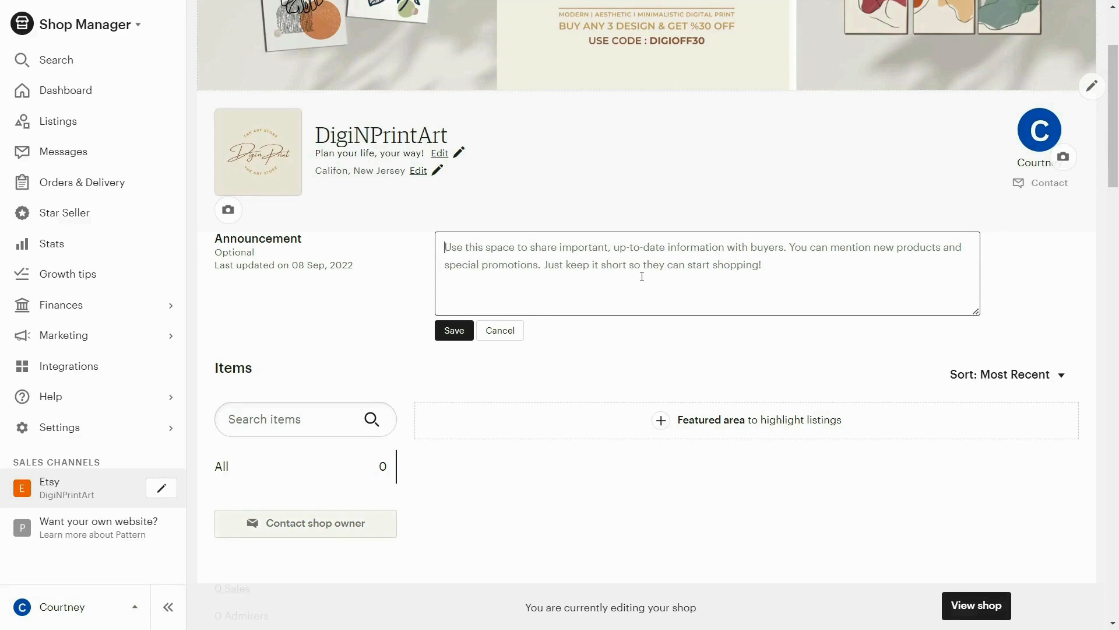
{"action": "type", "text": "Black Friday"}
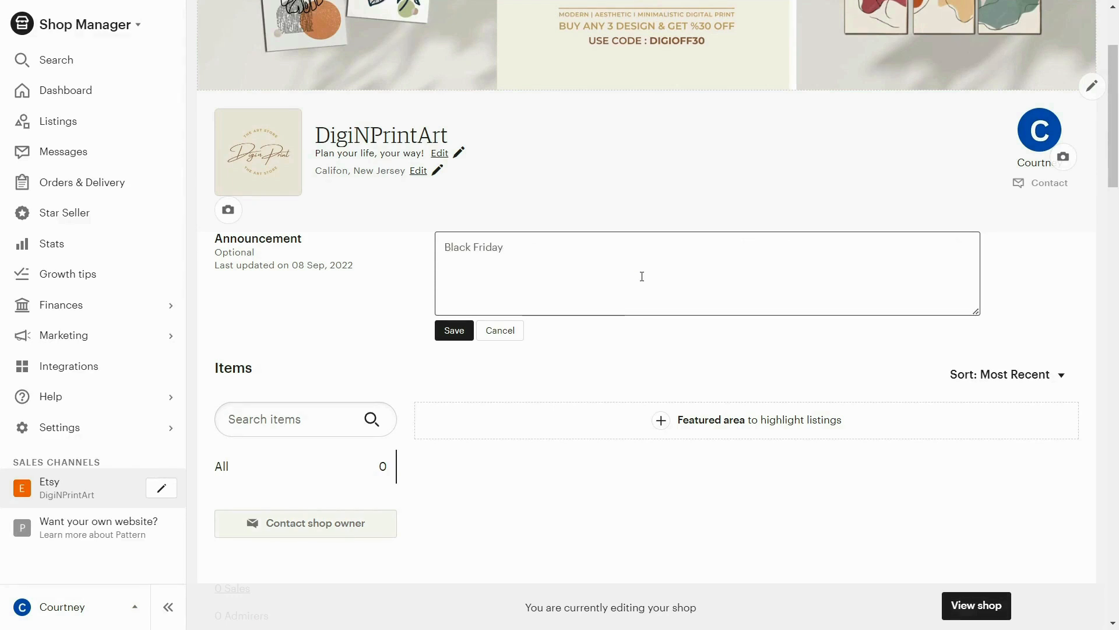
{"action": "type", "text": " Sale : Upto 60% off"}
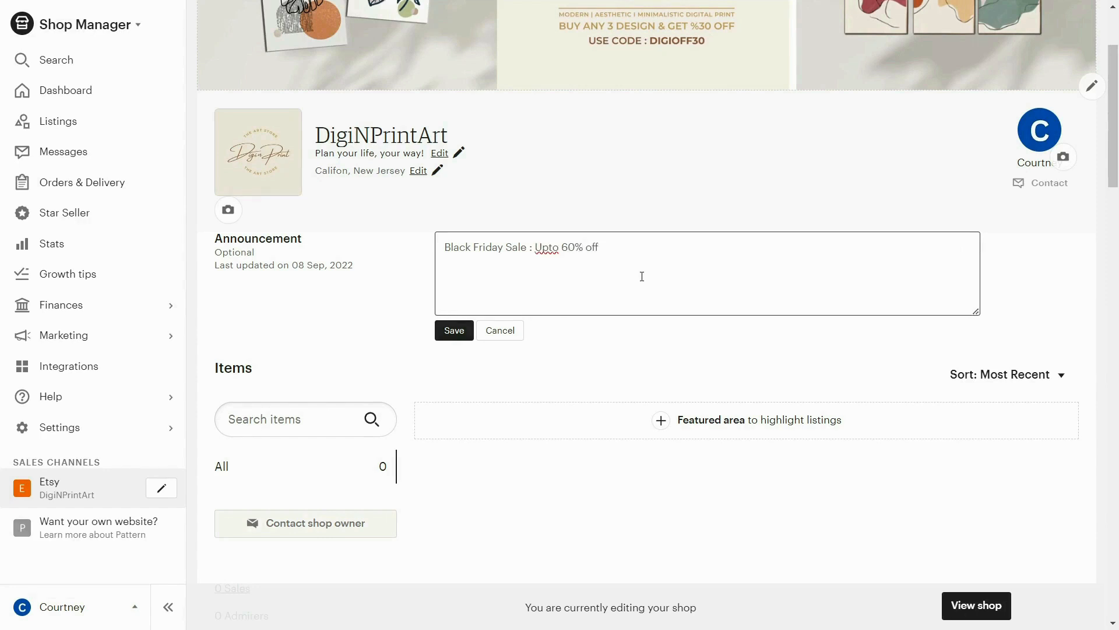
{"action": "type", "text": " on selected items."}
{"action": "left_click", "coordinate": [454, 330]}
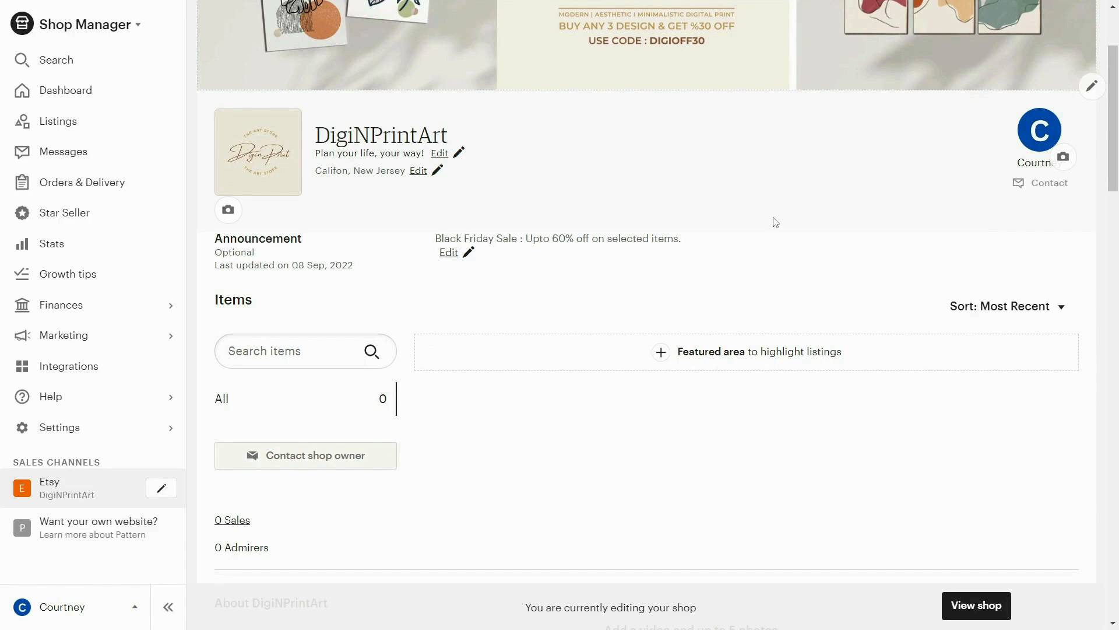
Step: Look through the shop editor's featured area and the About section's video, photo, story and social link fields
{"action": "scroll", "coordinate": [776, 222], "scroll_direction": "down", "scroll_amount": 3}
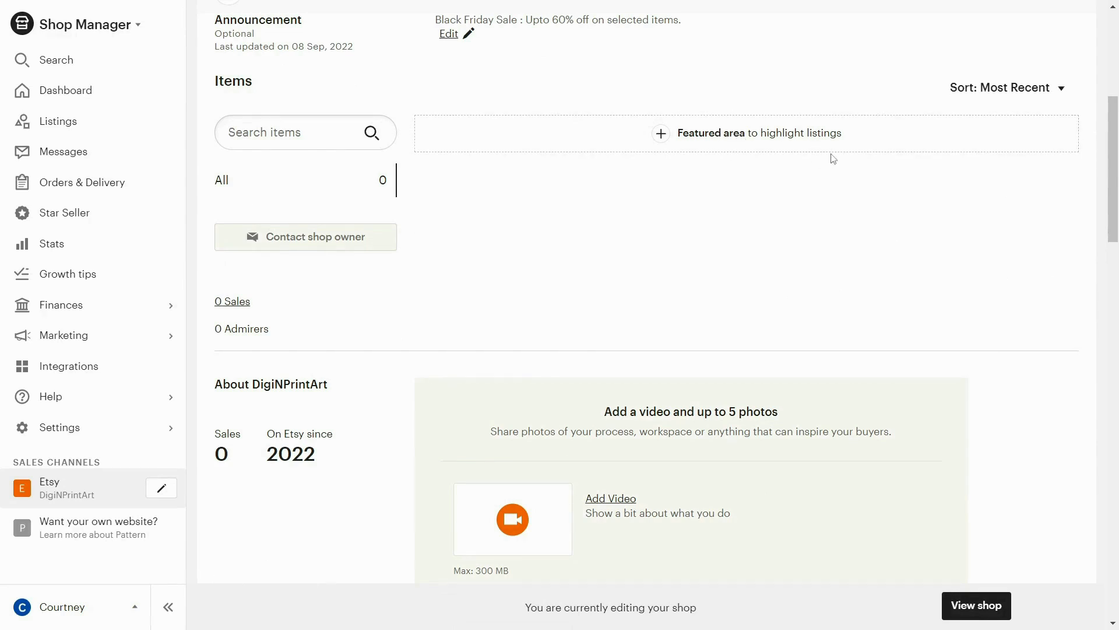
{"action": "scroll", "coordinate": [834, 159], "scroll_direction": "down", "scroll_amount": 3}
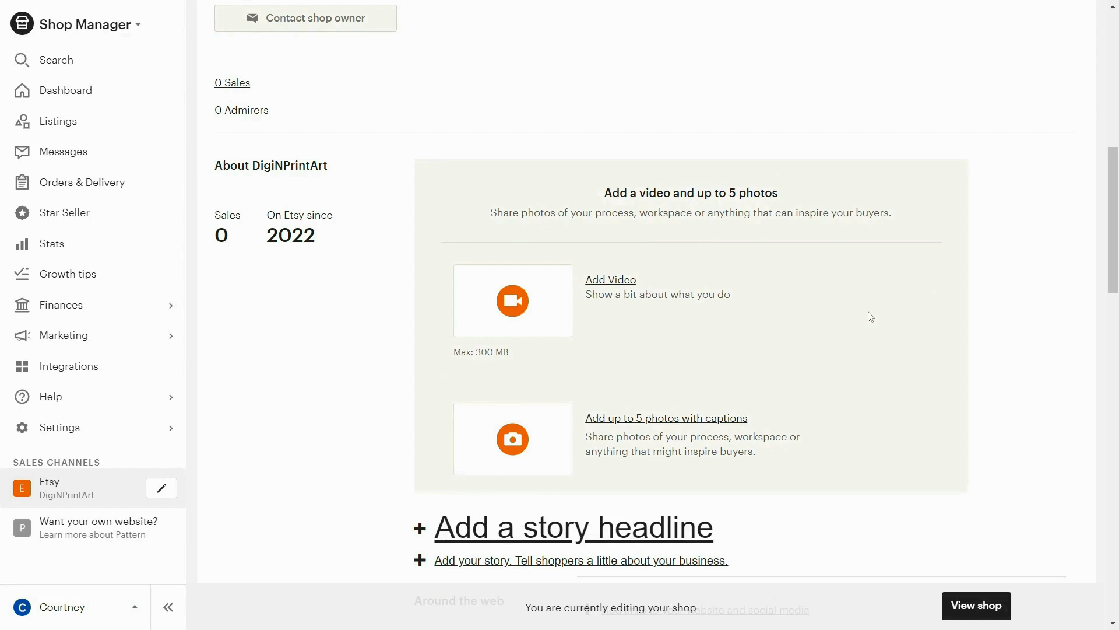
{"action": "scroll", "coordinate": [857, 291], "scroll_direction": "down", "scroll_amount": 3}
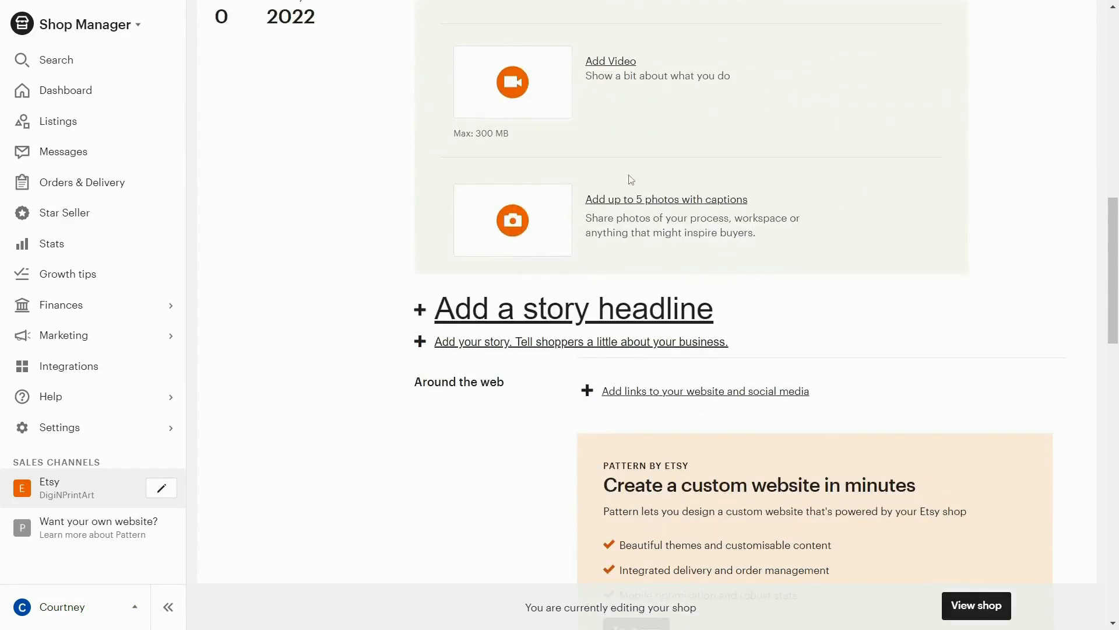
{"action": "scroll", "coordinate": [1013, 213], "scroll_direction": "down", "scroll_amount": 2}
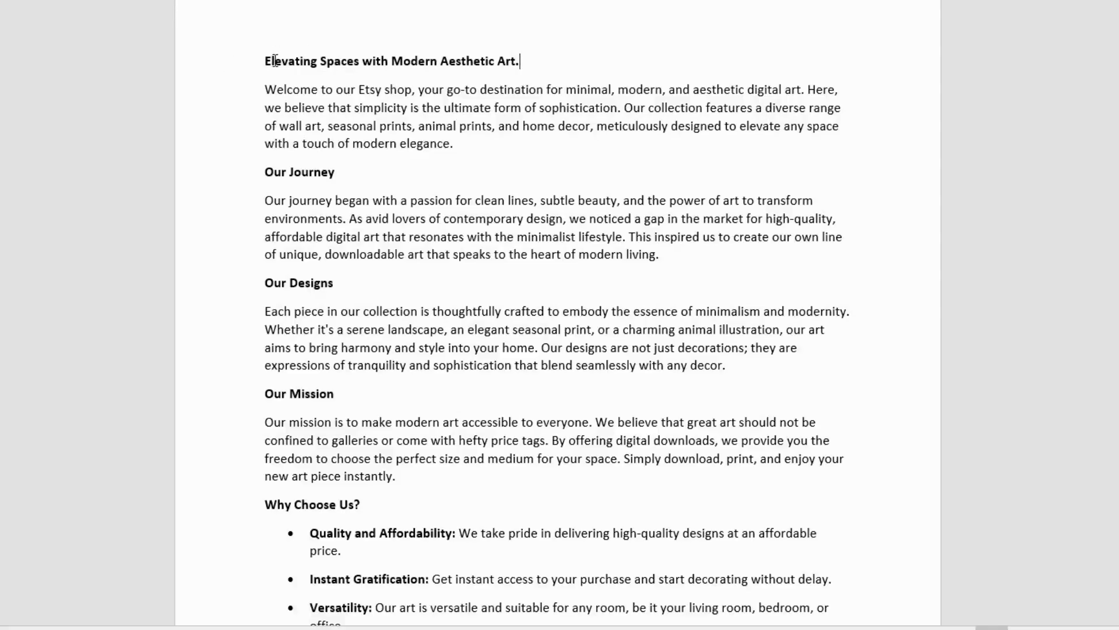
Step: Switch to the shop story document and read its headline, welcome paragraph, journey, designs, mission and Why Choose Us sections
{"action": "left_click_drag", "start_coordinate": [266, 76], "coordinate": [583, 618]}
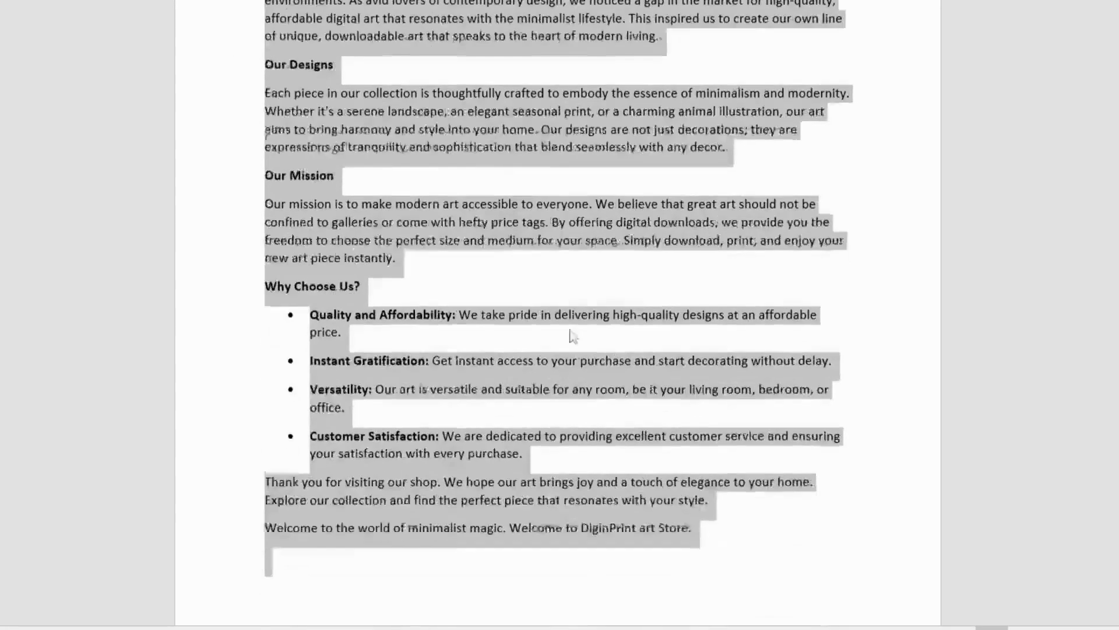
{"action": "scroll", "coordinate": [568, 335], "scroll_direction": "up", "scroll_amount": 4}
{"action": "left_click", "coordinate": [558, 190]}
{"action": "scroll", "coordinate": [592, 200], "scroll_direction": "up", "scroll_amount": 2}
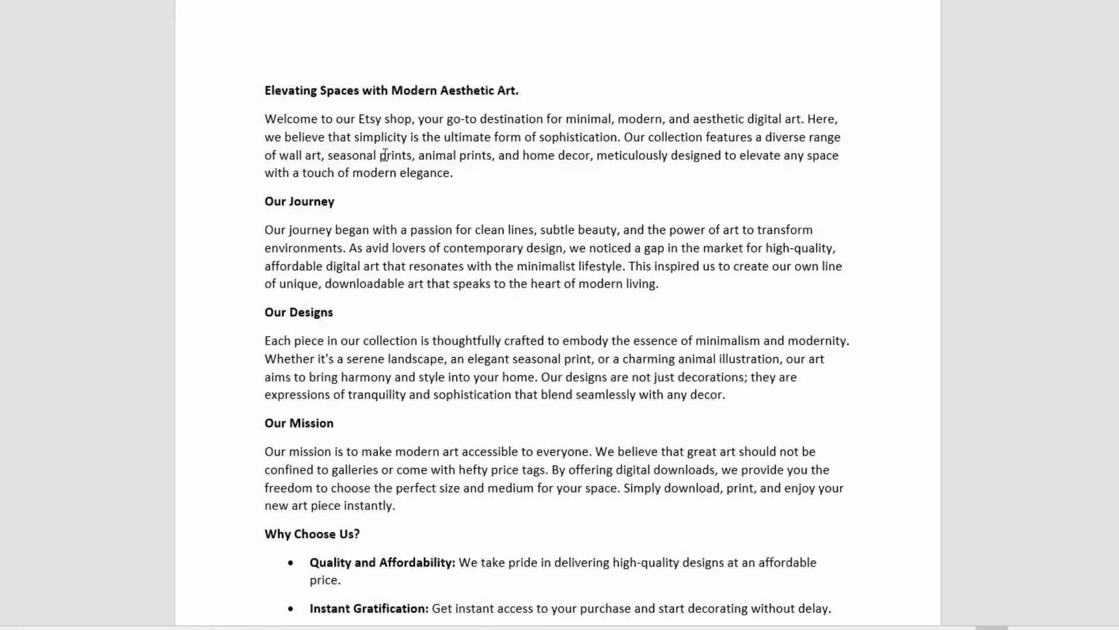
{"action": "left_click_drag", "start_coordinate": [268, 88], "coordinate": [542, 85]}
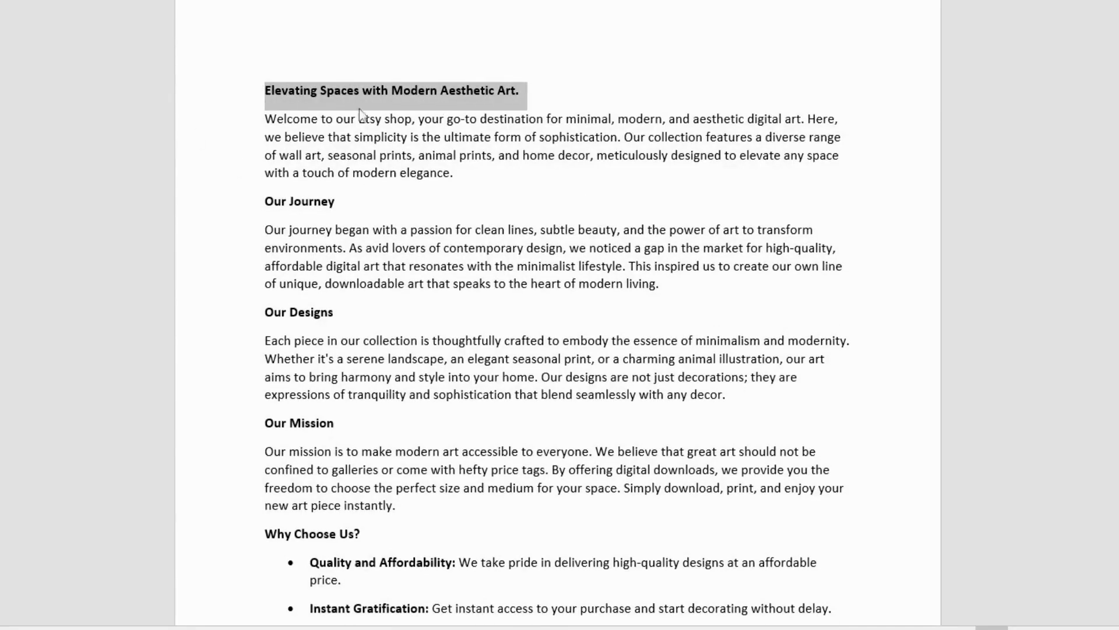
{"action": "triple_click", "coordinate": [460, 120]}
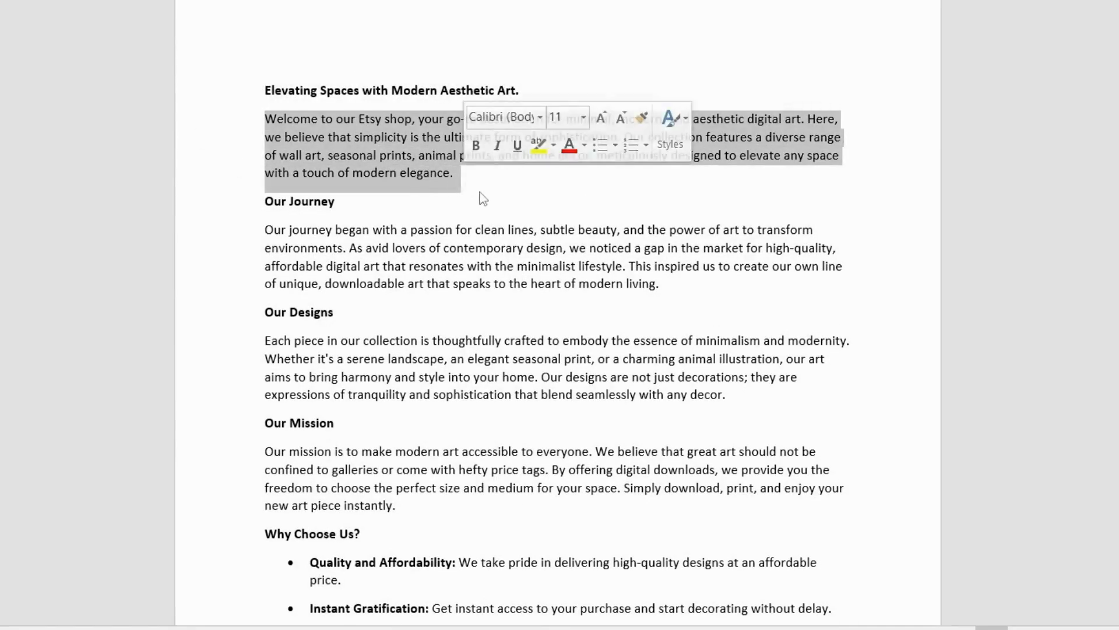
{"action": "left_click", "coordinate": [482, 198]}
{"action": "scroll", "coordinate": [581, 280], "scroll_direction": "down", "scroll_amount": 3}
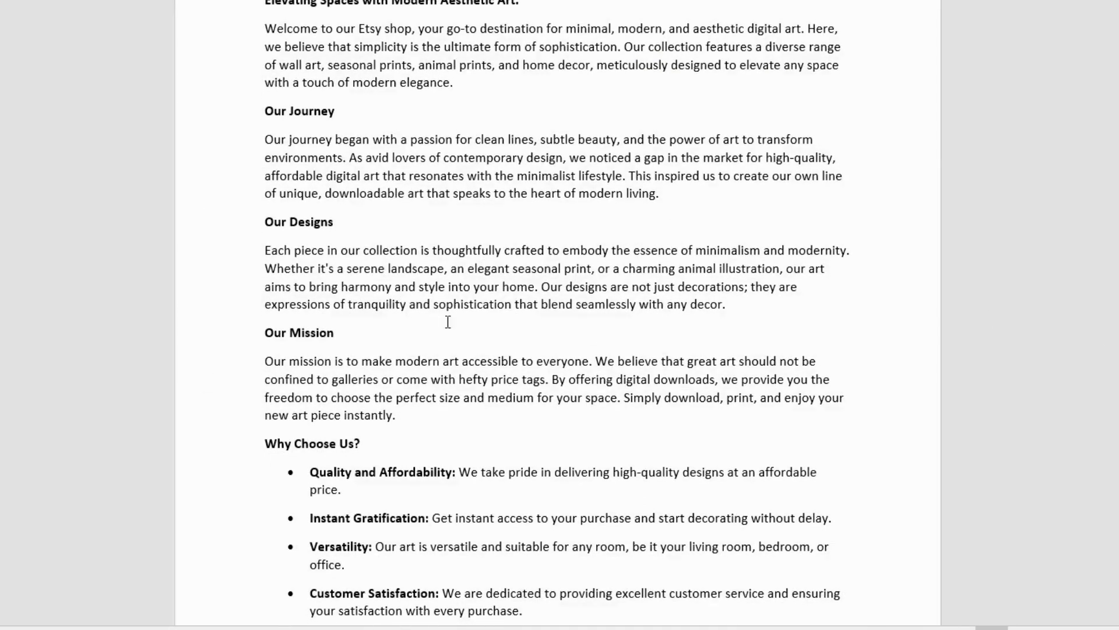
{"action": "scroll", "coordinate": [335, 340], "scroll_direction": "down", "scroll_amount": 5}
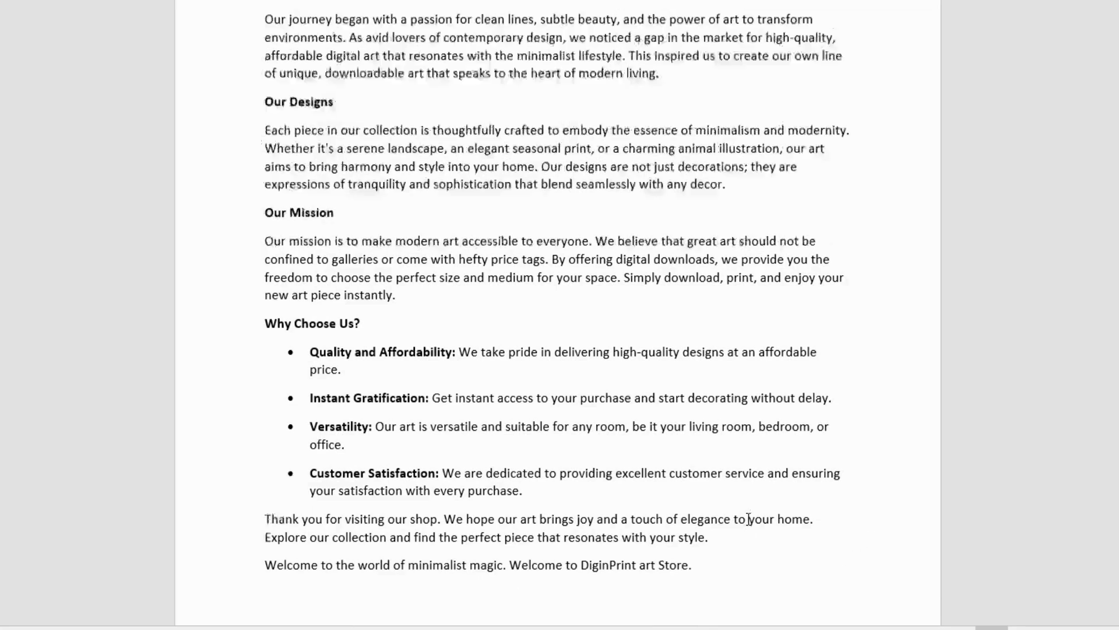
{"action": "scroll", "coordinate": [792, 517], "scroll_direction": "up", "scroll_amount": 6}
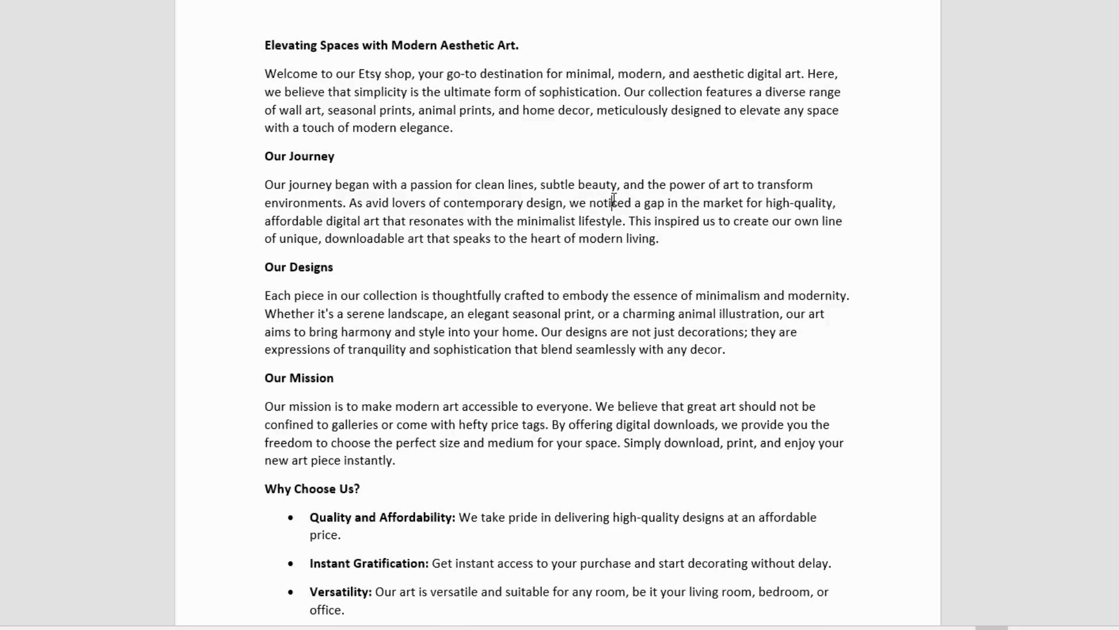
Step: Copy the document text into the shop's About story and save "Elevating Spaces with Modern Aesthetic Art." as the story headline
{"action": "key", "text": "ctrl+a"}
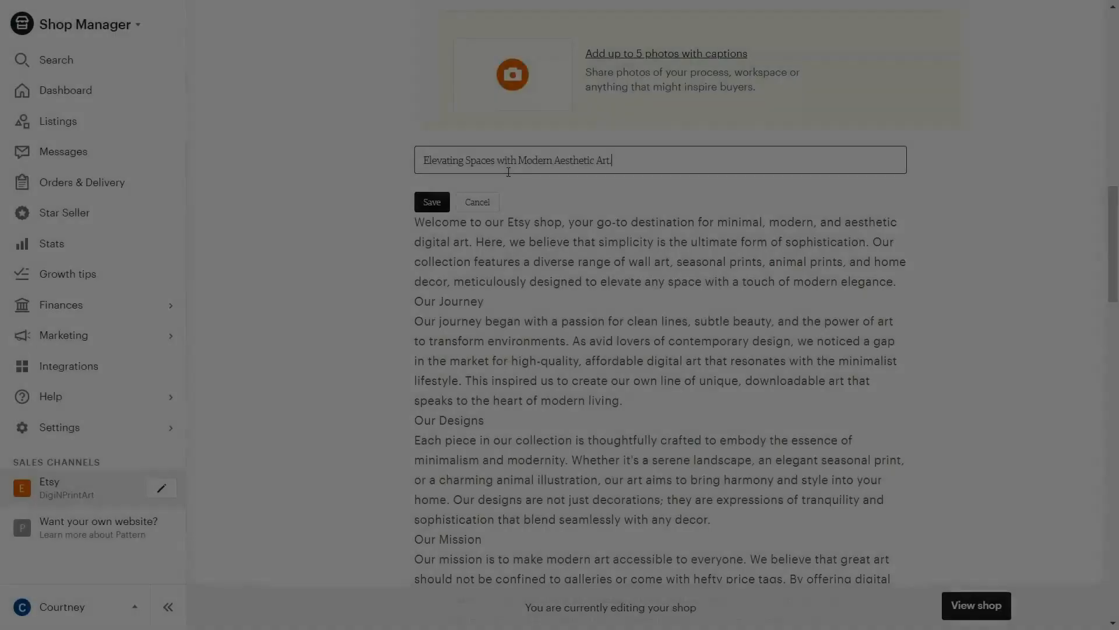
{"action": "key", "text": "Return"}
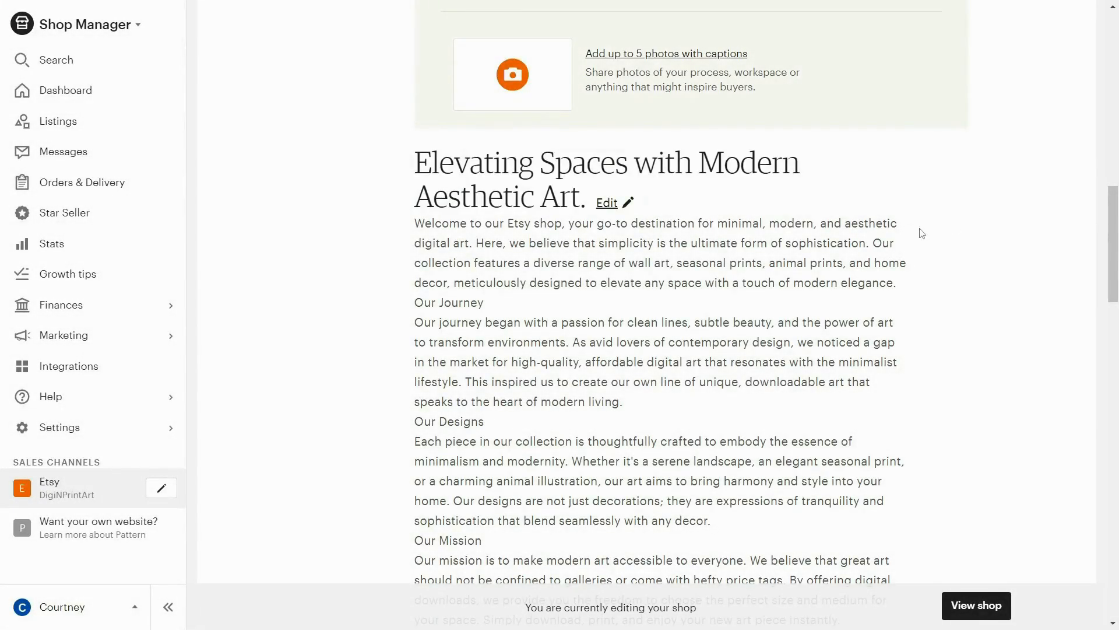
Step: Open a new link entry under Around the web and review the website and social media types it offers
{"action": "scroll", "coordinate": [691, 271], "scroll_direction": "down", "scroll_amount": 10}
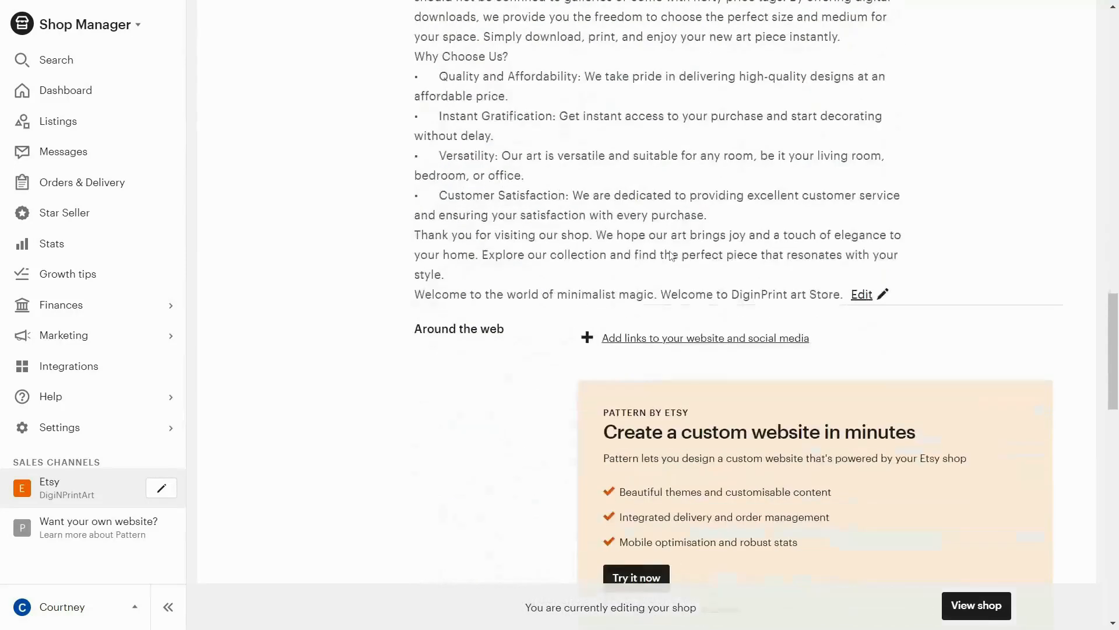
{"action": "scroll", "coordinate": [669, 250], "scroll_direction": "down", "scroll_amount": 2}
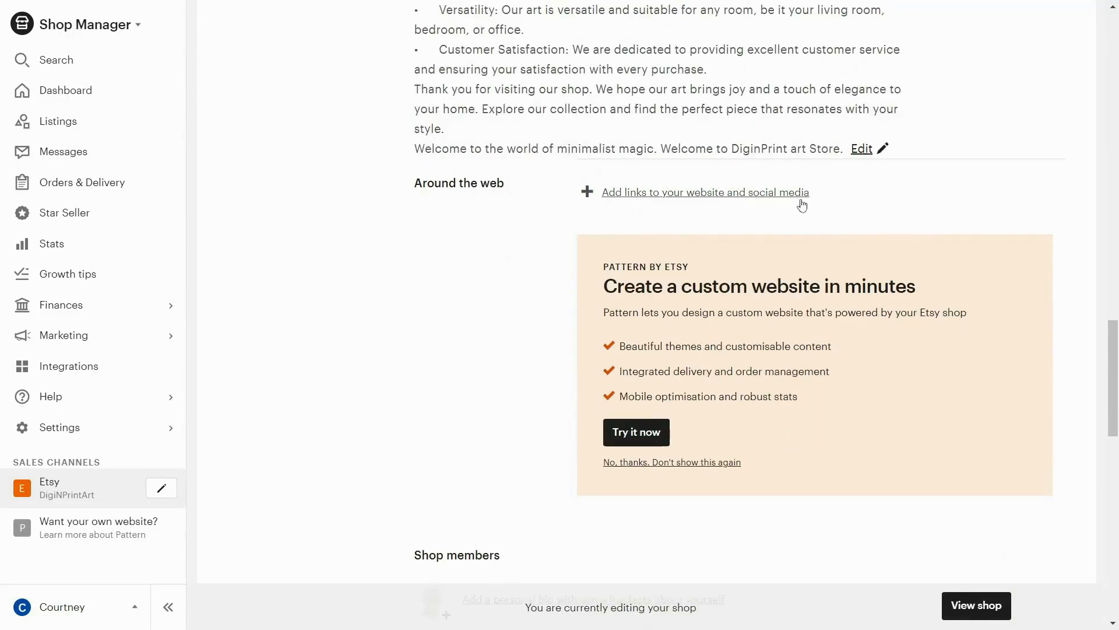
{"action": "left_click", "coordinate": [764, 198]}
{"action": "left_click", "coordinate": [679, 213]}
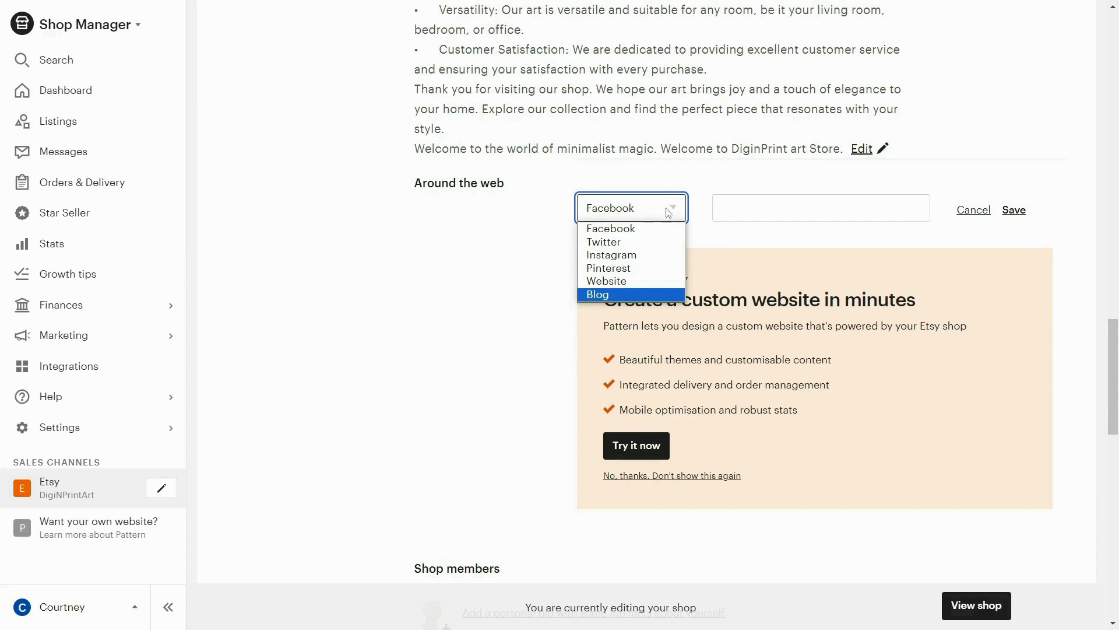
{"action": "left_click", "coordinate": [770, 242]}
Step: Look through the shop members, policies, delivery, payment, returns, cancellations, privacy policy, FAQ and seller details sections of the shop editor
{"action": "scroll", "coordinate": [495, 303], "scroll_direction": "down", "scroll_amount": 5}
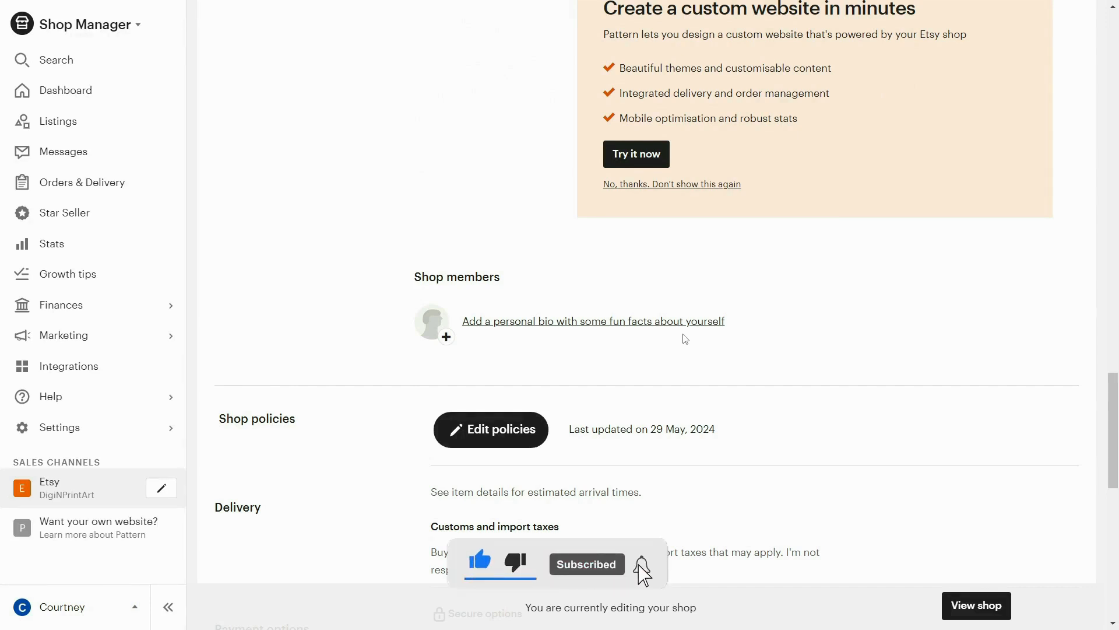
{"action": "scroll", "coordinate": [684, 337], "scroll_direction": "down", "scroll_amount": 4}
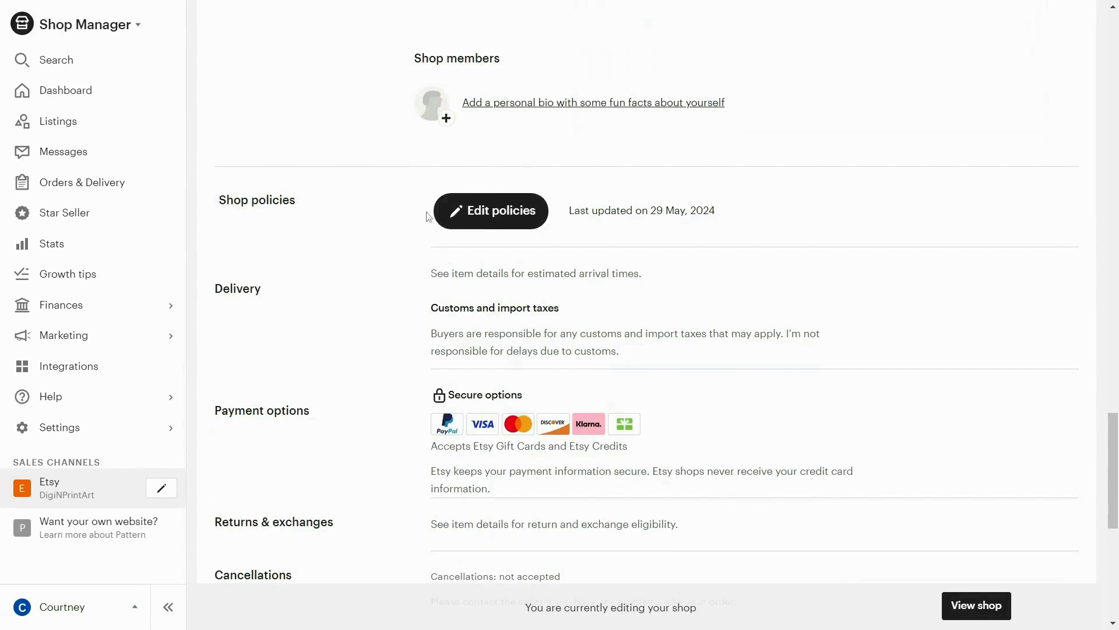
{"action": "scroll", "coordinate": [511, 336], "scroll_direction": "down", "scroll_amount": 1}
{"action": "scroll", "coordinate": [511, 336], "scroll_direction": "down", "scroll_amount": 4}
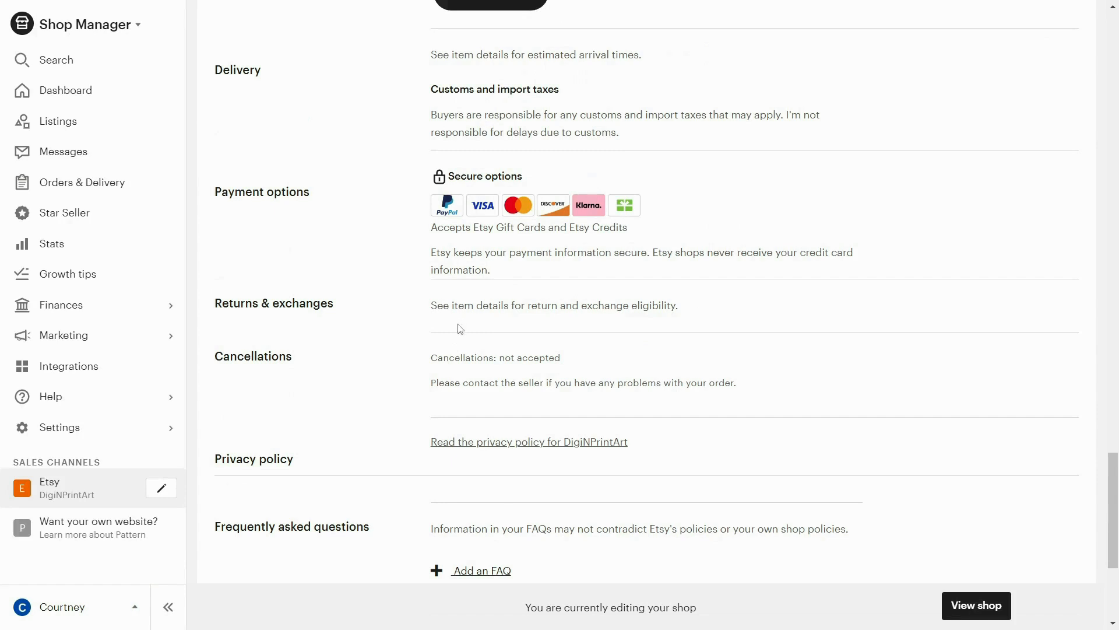
{"action": "left_click_drag", "start_coordinate": [434, 306], "coordinate": [687, 292]}
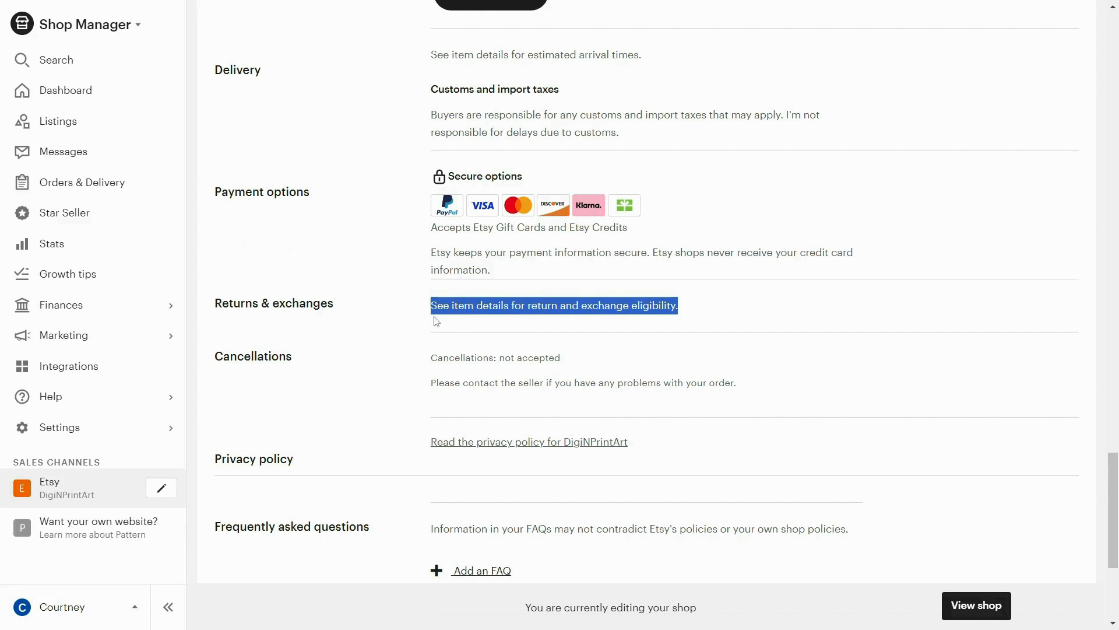
{"action": "scroll", "coordinate": [441, 338], "scroll_direction": "down", "scroll_amount": 1}
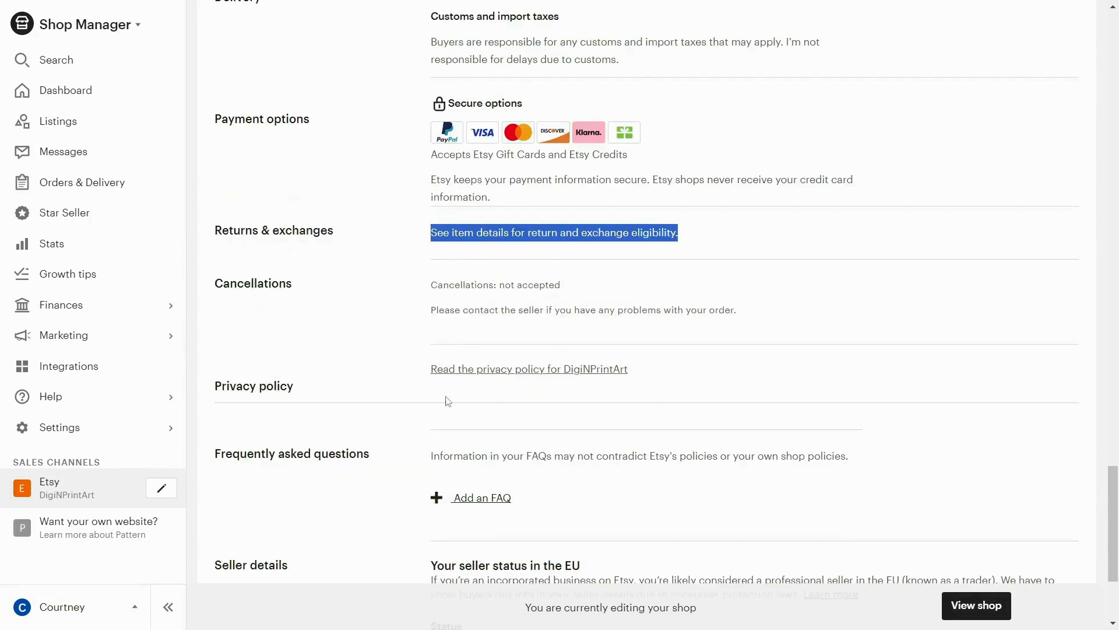
{"action": "scroll", "coordinate": [613, 517], "scroll_direction": "down", "scroll_amount": 1}
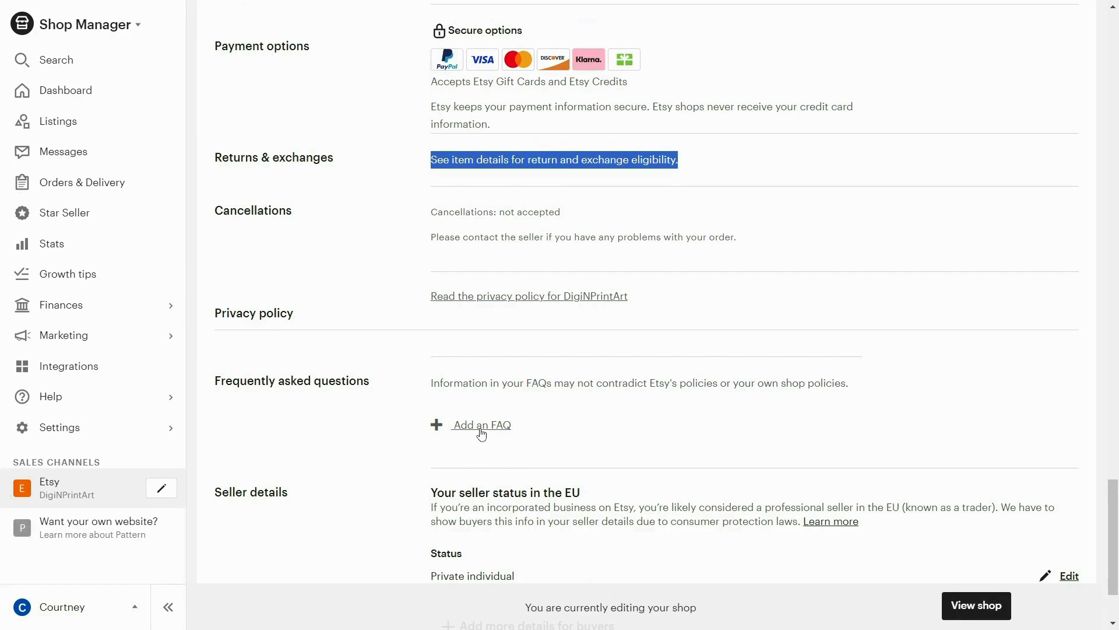
{"action": "scroll", "coordinate": [481, 434], "scroll_direction": "down", "scroll_amount": 2}
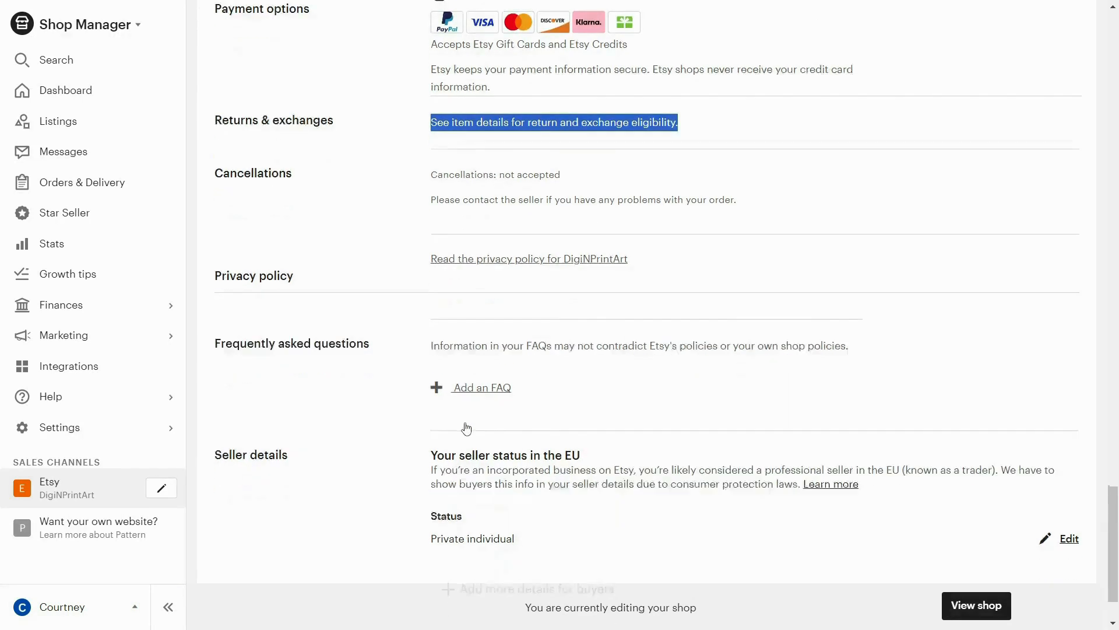